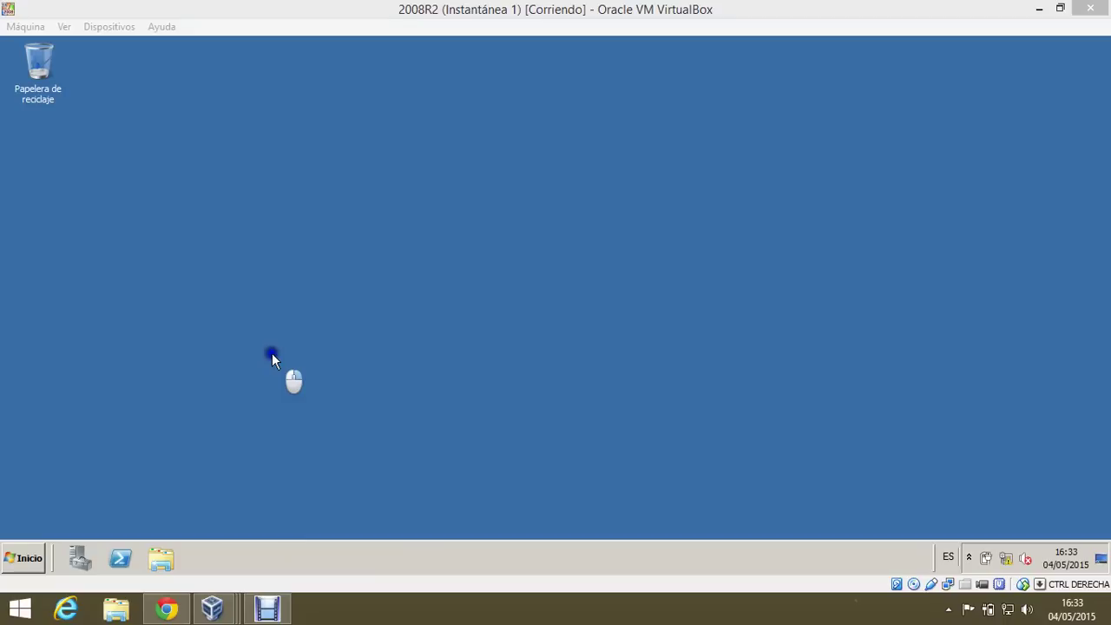
# - Open the Usuarios y equipos de Active Directory administrative tool and expand the jcnet.net domain
pyautogui.click(28, 556)
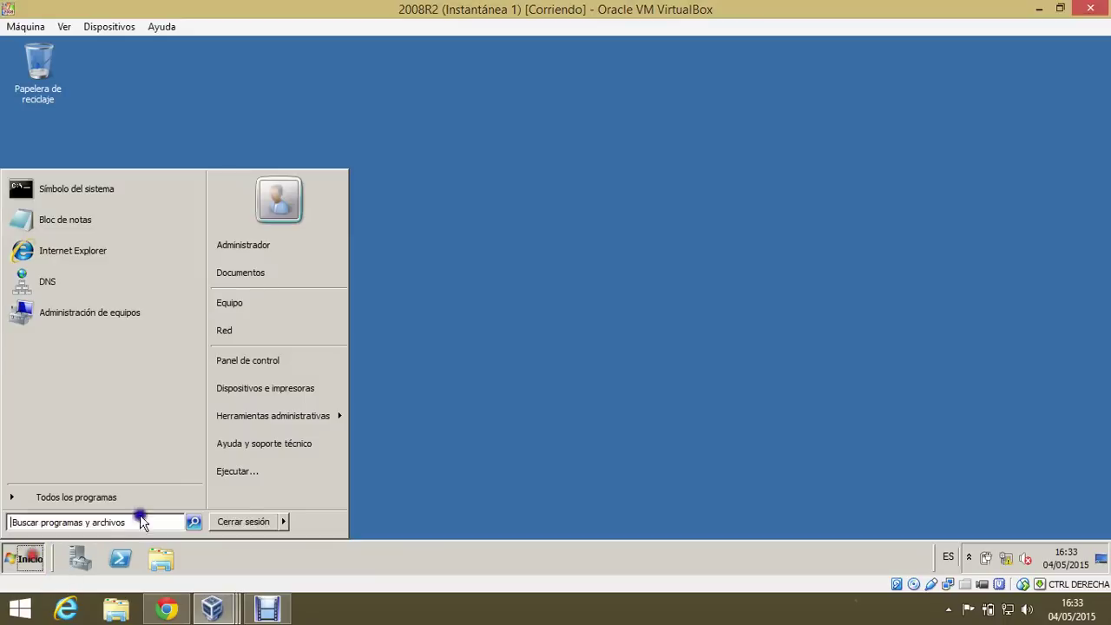
pyautogui.moveTo(287, 416)
pyautogui.click(434, 531)
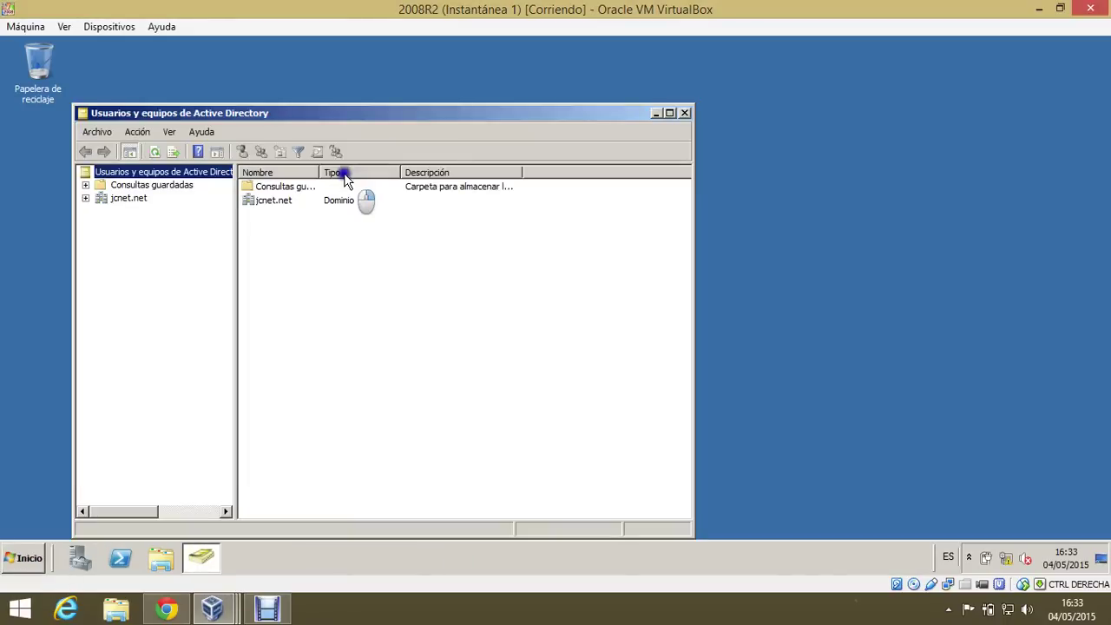
pyautogui.click(86, 198)
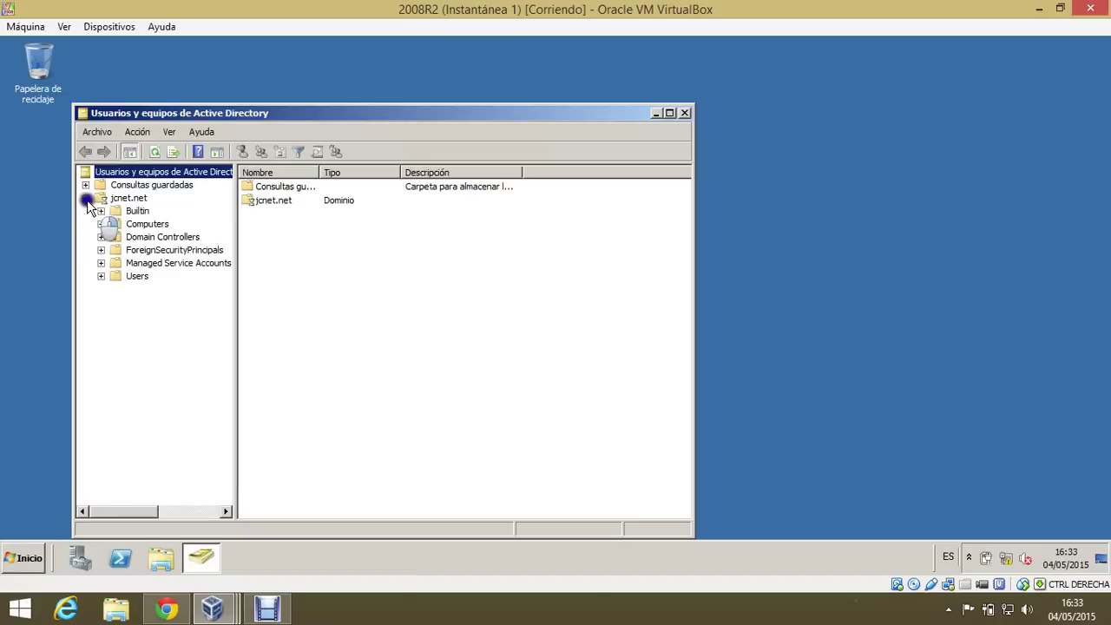
# - Create an organizational unit named conta in jcnet.net without protection against accidental deletion
pyautogui.rightClick(135, 199)
pyautogui.moveTo(309, 293)
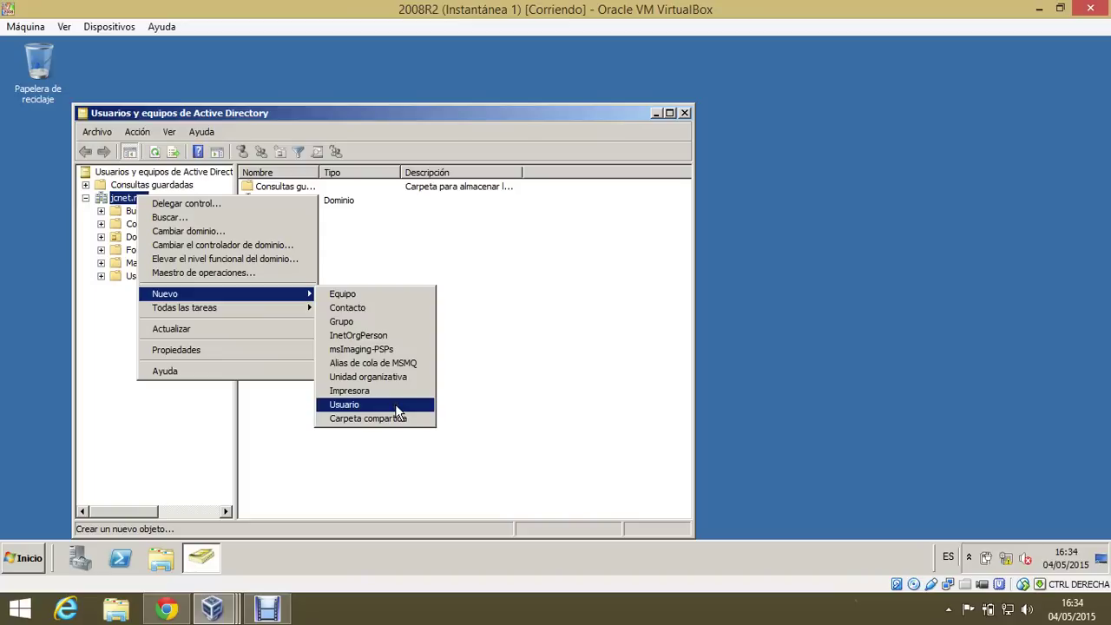
pyautogui.click(404, 377)
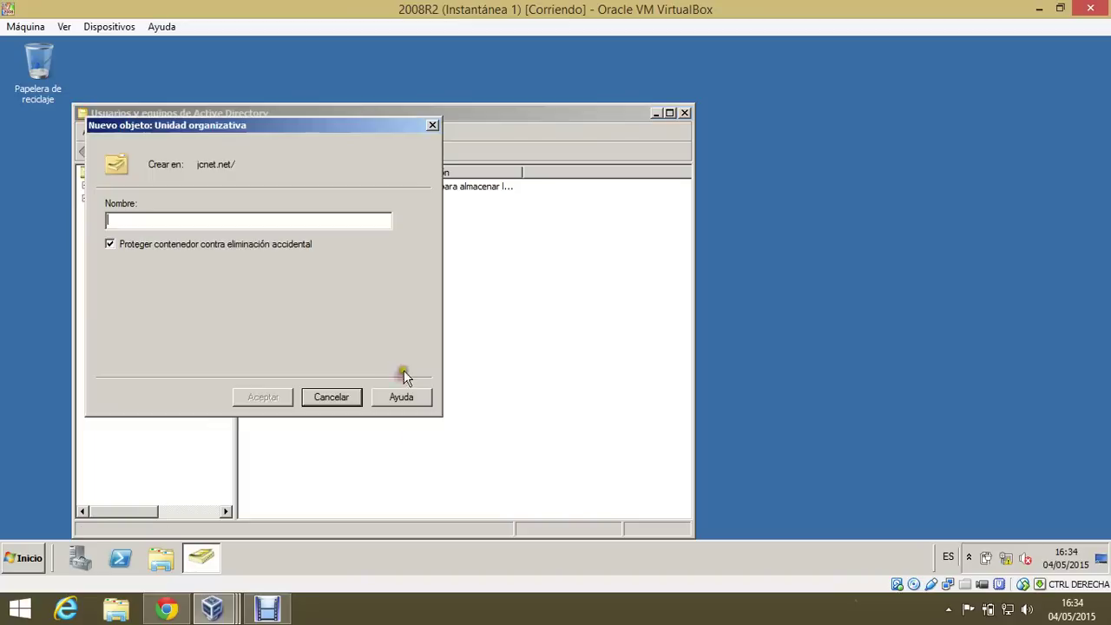
pyautogui.click(246, 247)
pyautogui.click(158, 227)
pyautogui.write('conta')
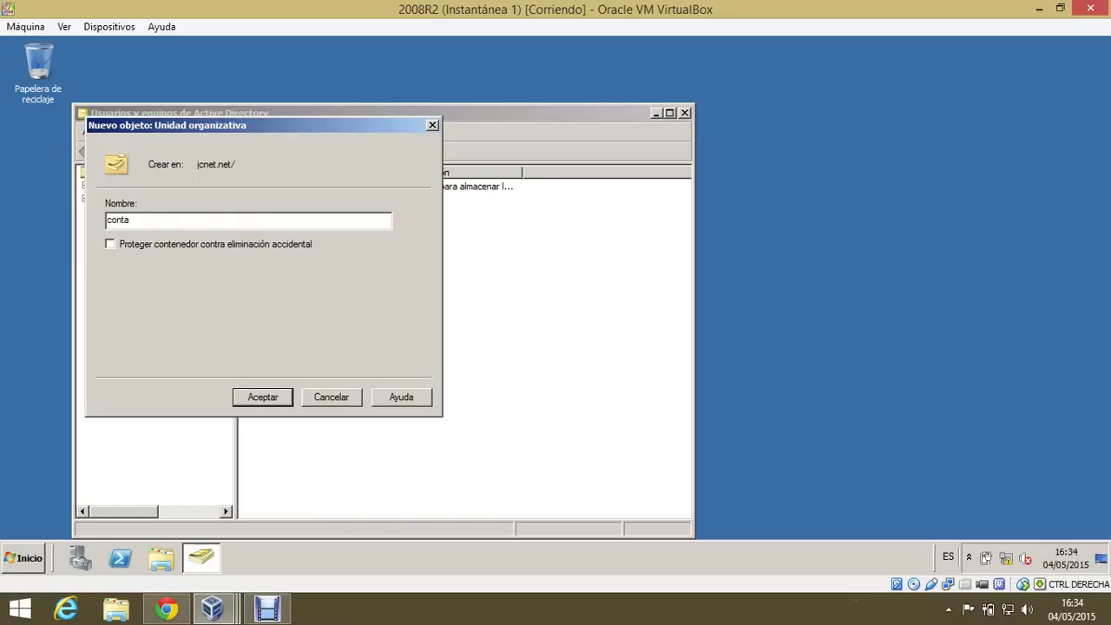
pyautogui.click(262, 396)
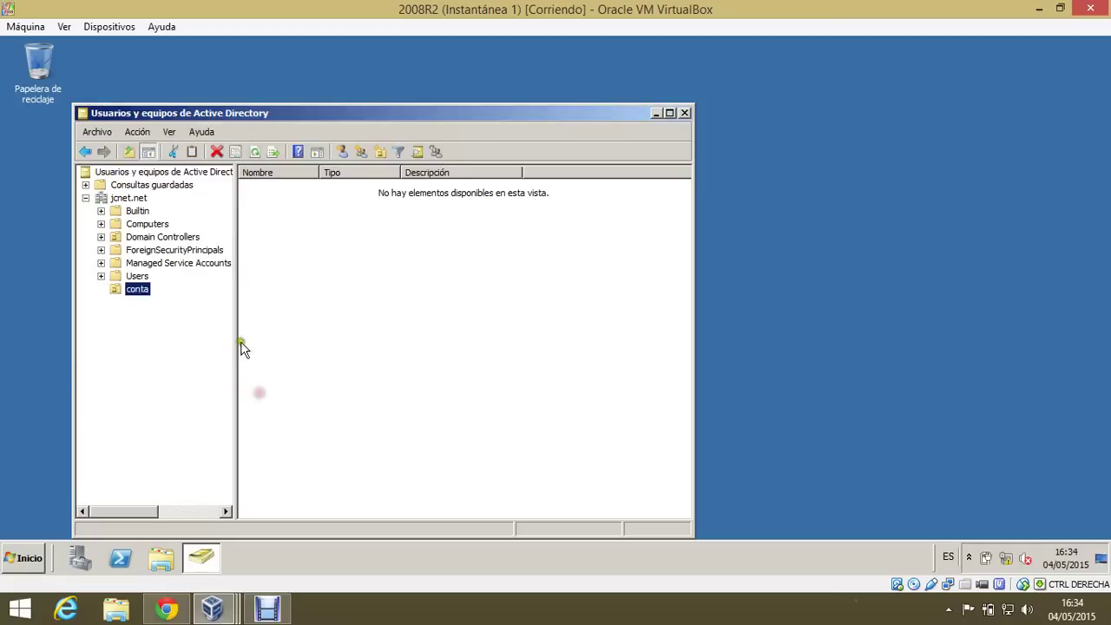
# - Start a new user in the conta unit and enter the user's first name and logon name
pyautogui.rightClick(272, 274)
pyautogui.moveTo(363, 326)
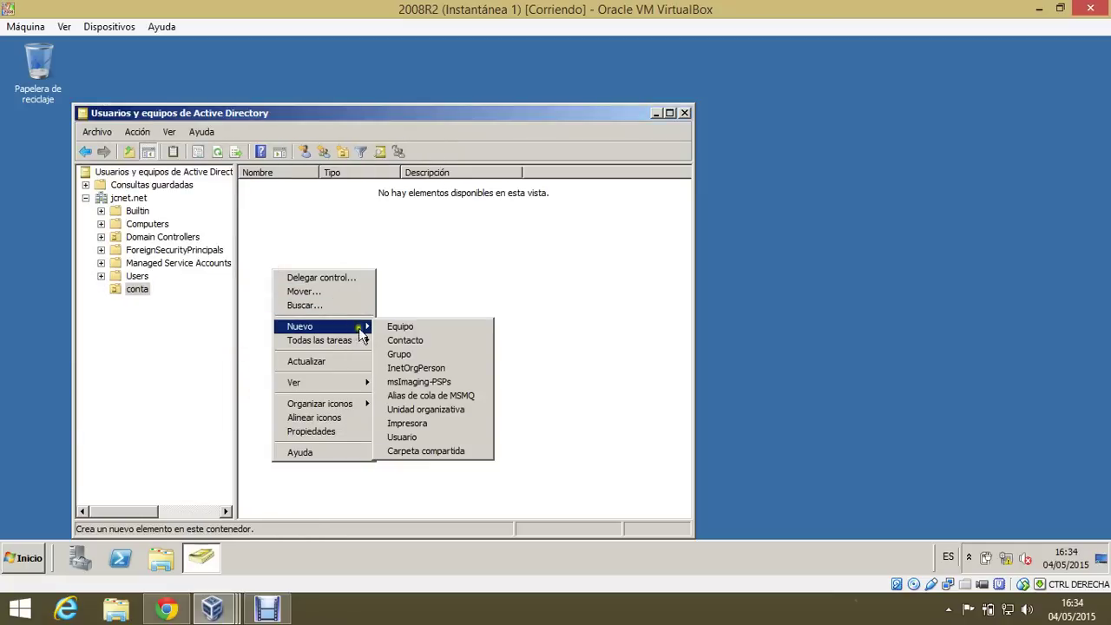
pyautogui.click(436, 437)
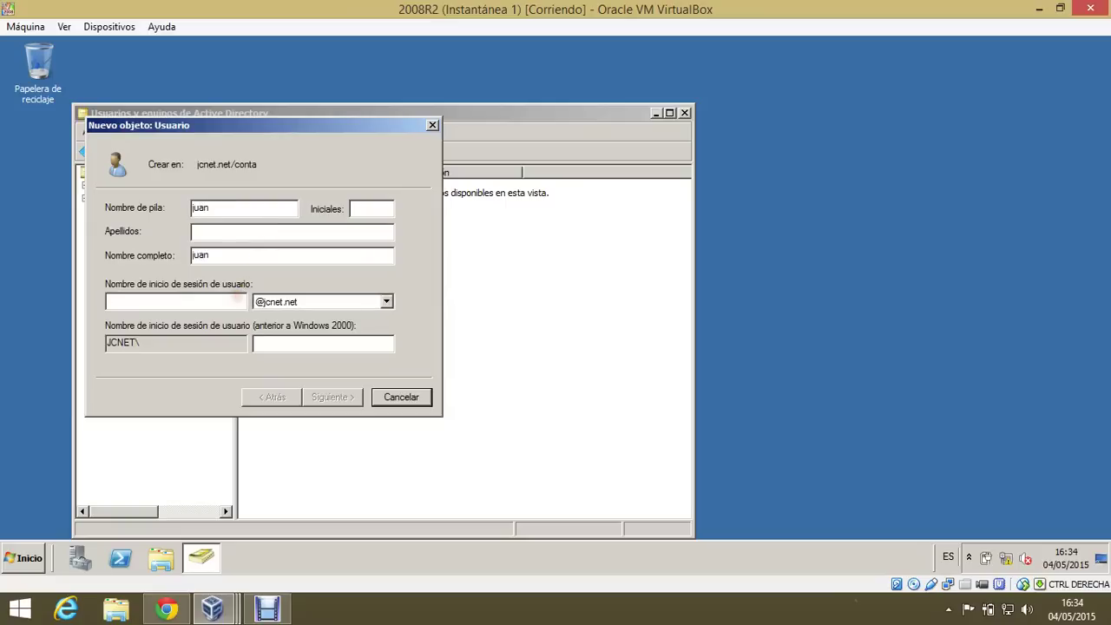
pyautogui.write('juan')
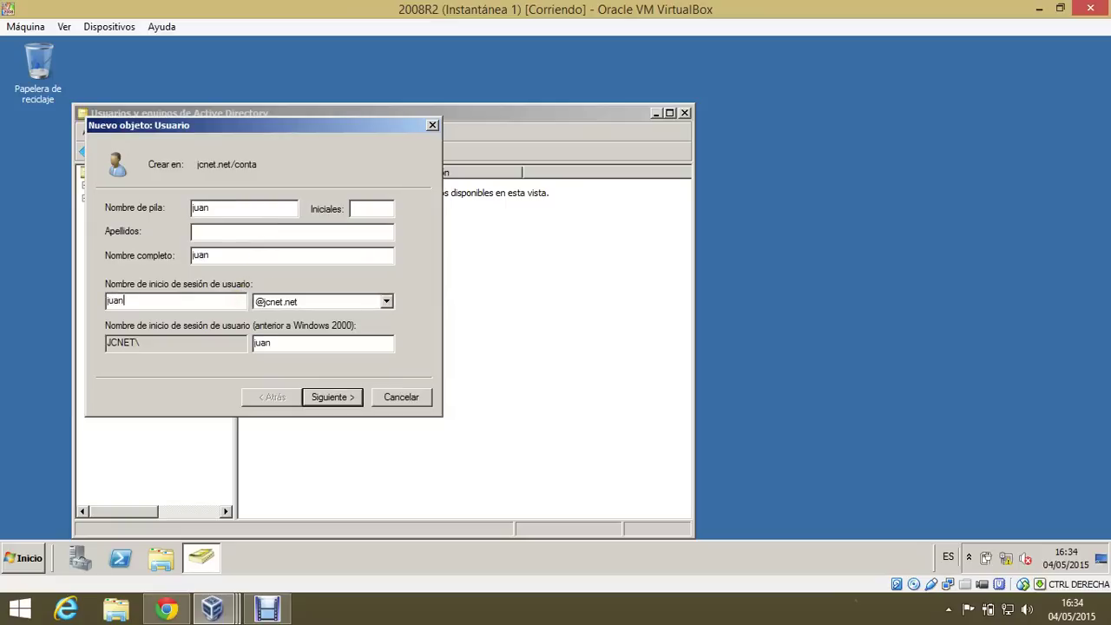
pyautogui.click(334, 397)
# - Enter the account password, disable the forced change at next logon, enable cannot change password and never expires, and finish creating the user
pyautogui.click(168, 261)
pyautogui.click(164, 280)
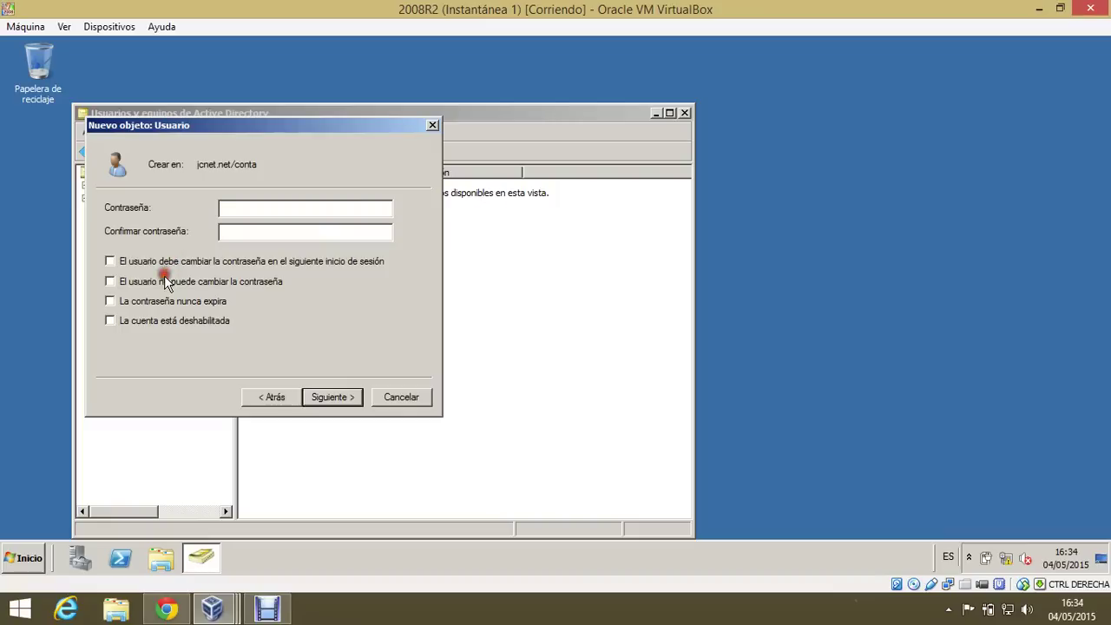
pyautogui.click(161, 300)
pyautogui.click(260, 205)
pyautogui.write('••')
pyautogui.press('Return')
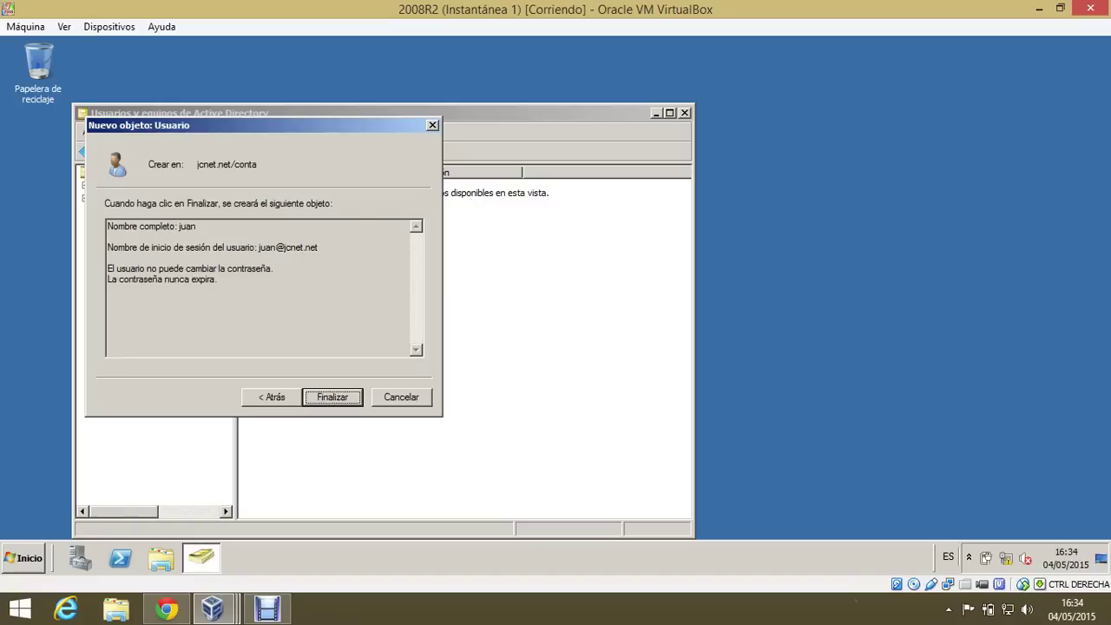
pyautogui.press('Return')
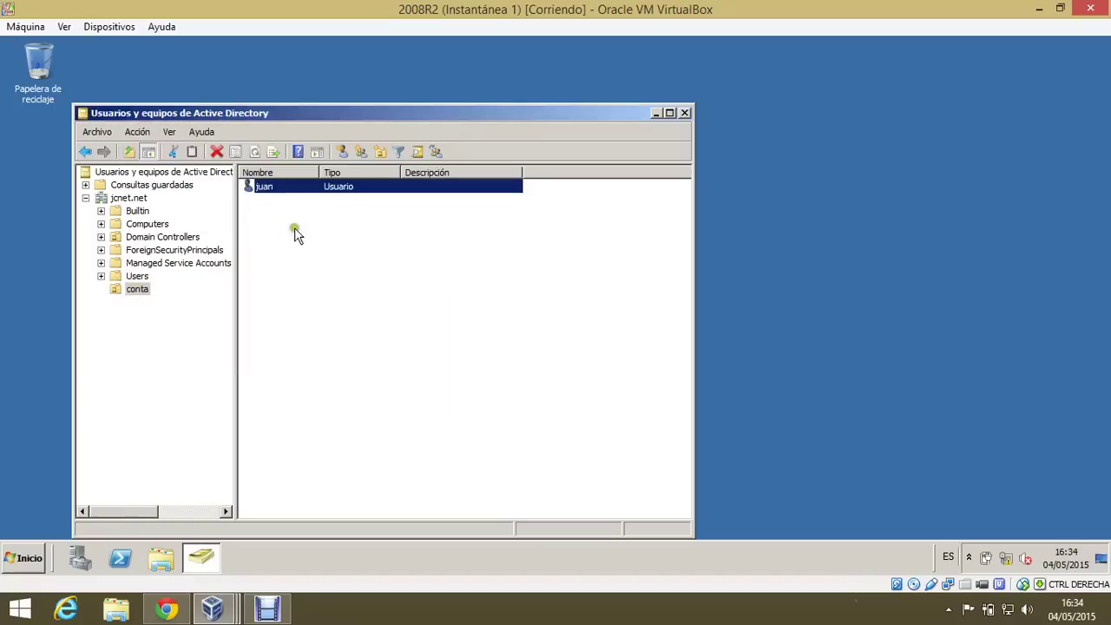
# - Start a new user in the Users container and enter the user's first name and logon name
pyautogui.click(138, 276)
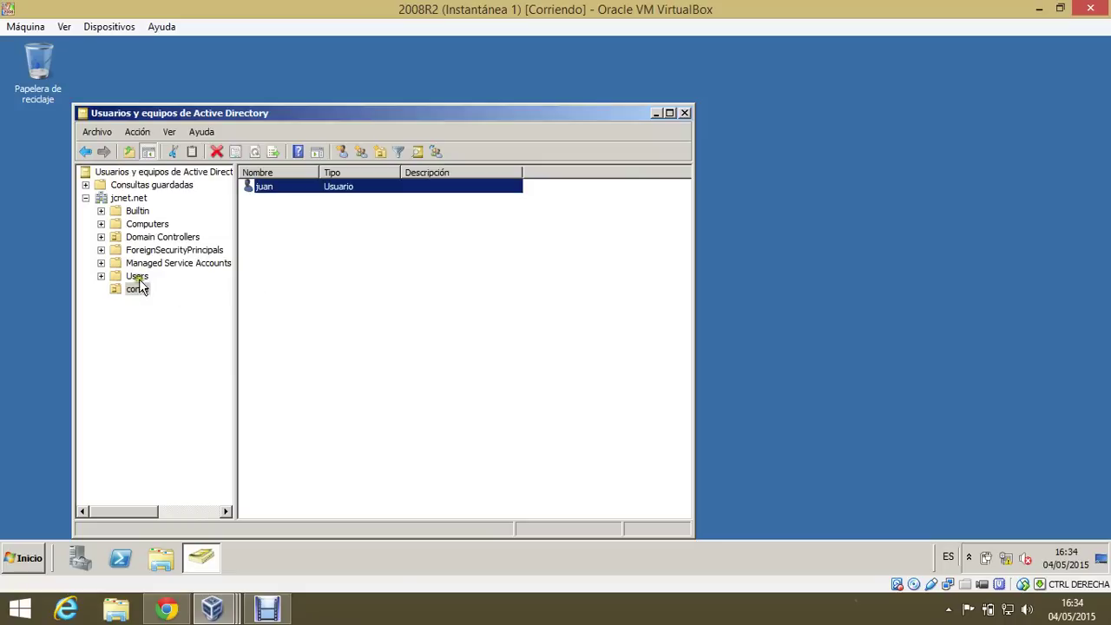
pyautogui.rightClick(298, 488)
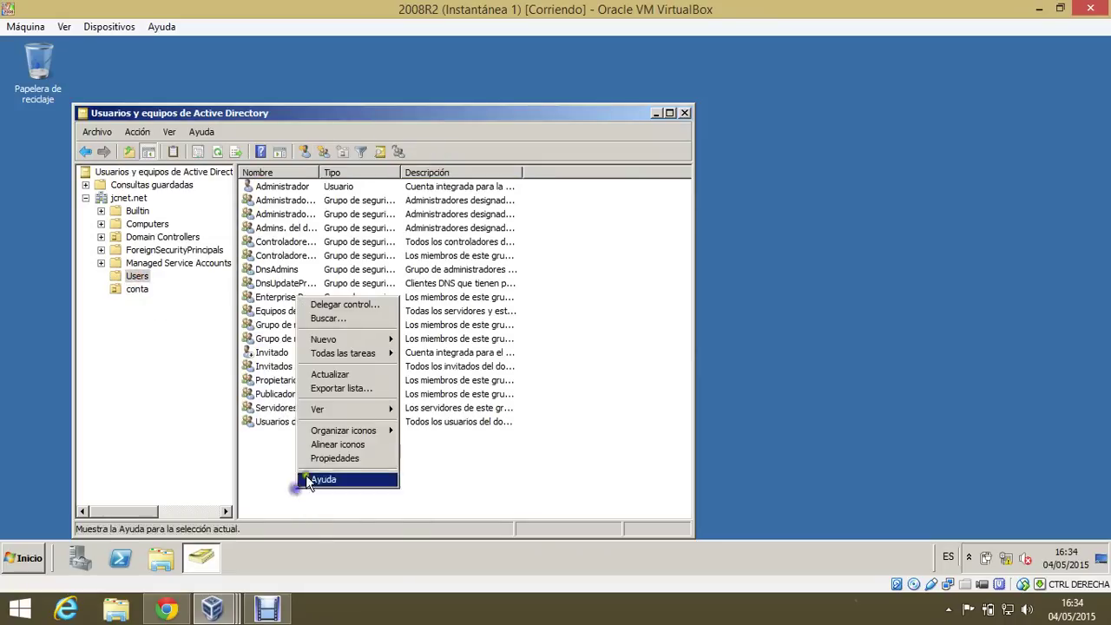
pyautogui.click(379, 340)
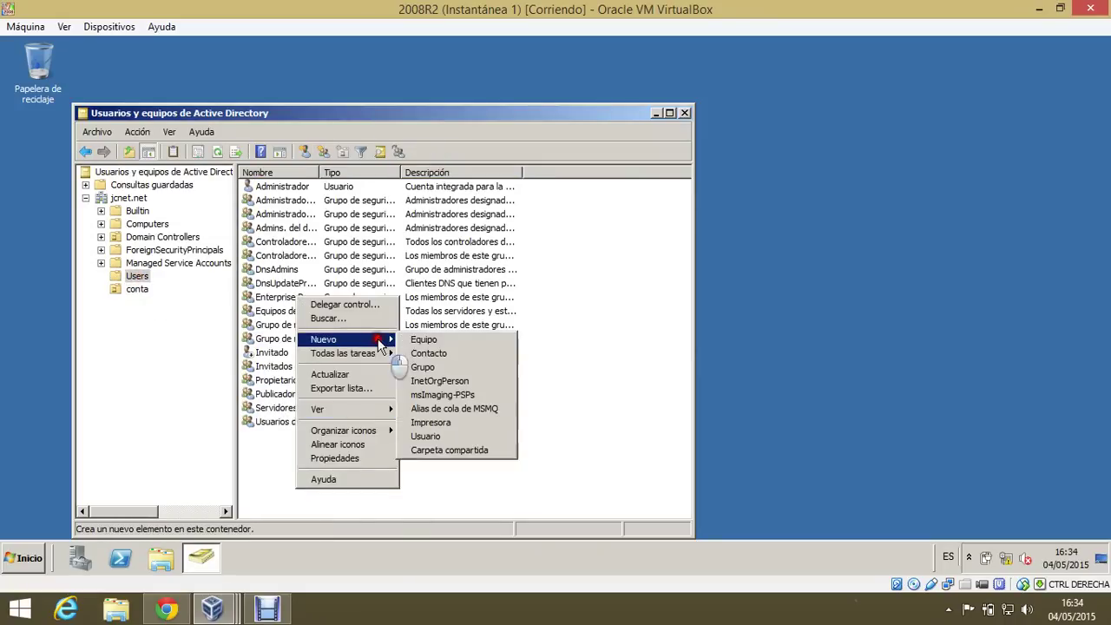
pyautogui.click(451, 436)
pyautogui.write('carlos')
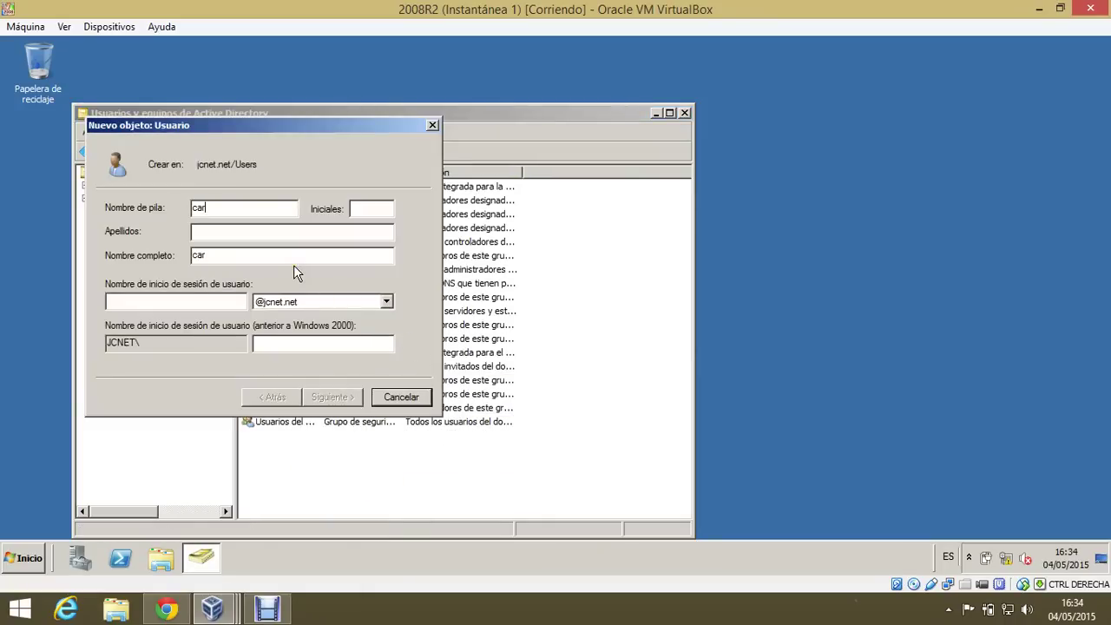
pyautogui.press('Tab')
pyautogui.press('Tab')
pyautogui.press('Tab')
pyautogui.press('Tab')
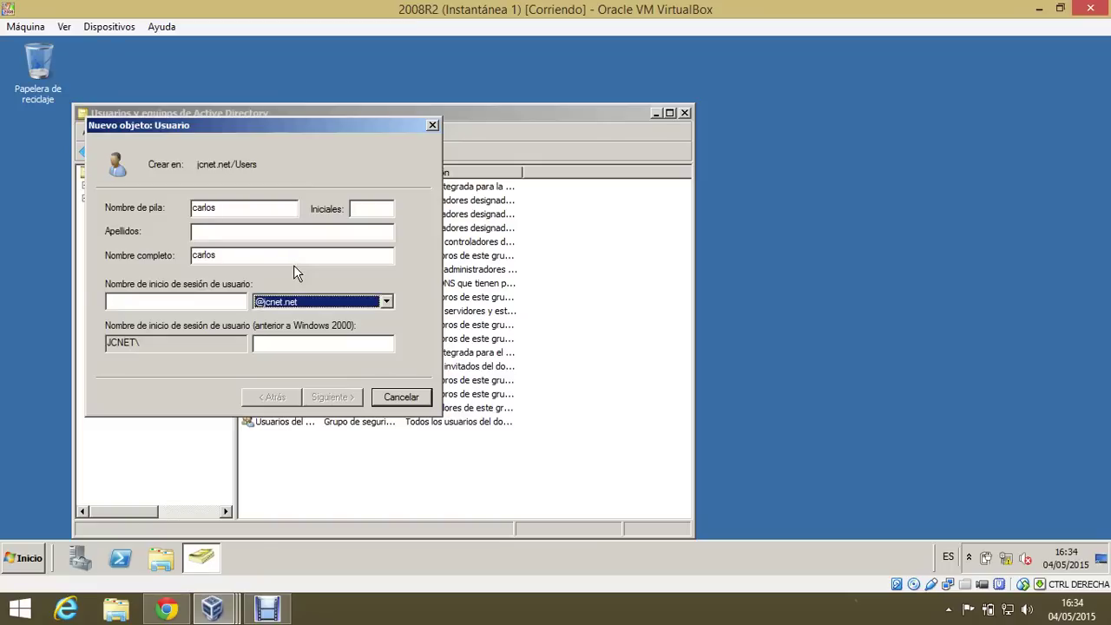
pyautogui.click(205, 302)
pyautogui.write('carlos')
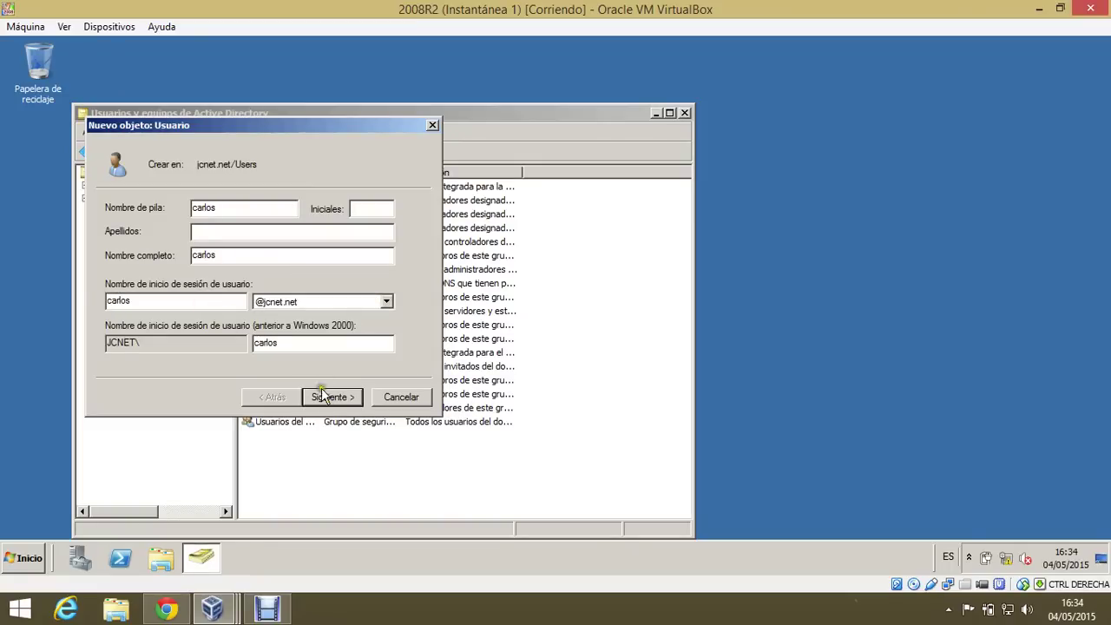
pyautogui.click(326, 396)
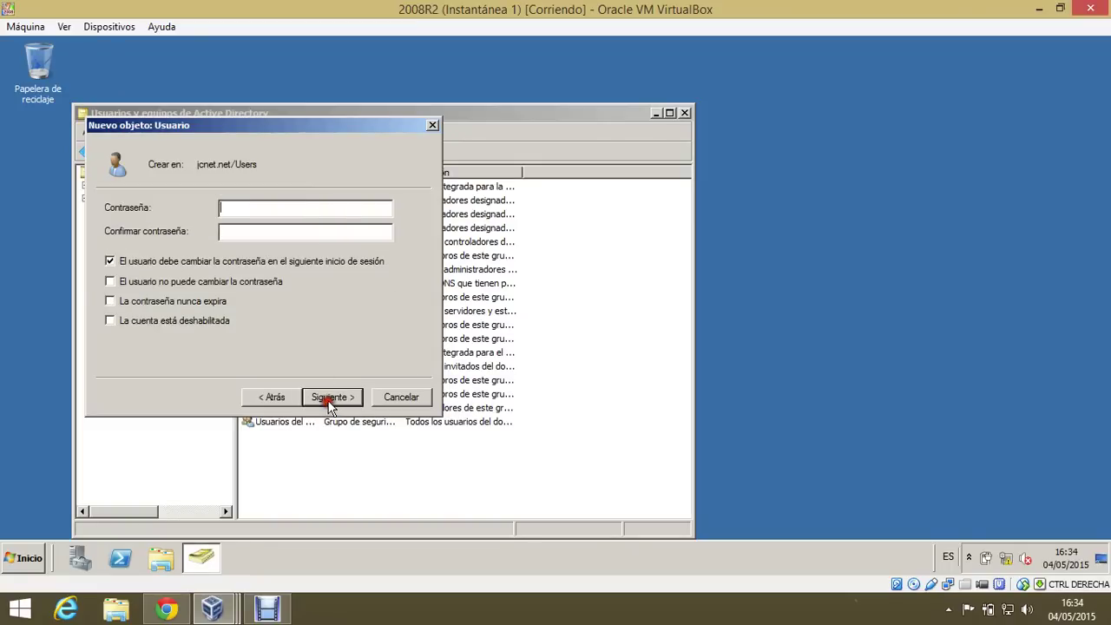
# - Disable the forced change at next logon, enable cannot change password, enter the account password, finish creating the user and close the console
pyautogui.click(148, 262)
pyautogui.click(147, 282)
pyautogui.click(231, 211)
pyautogui.press('Return')
pyautogui.press('Return')
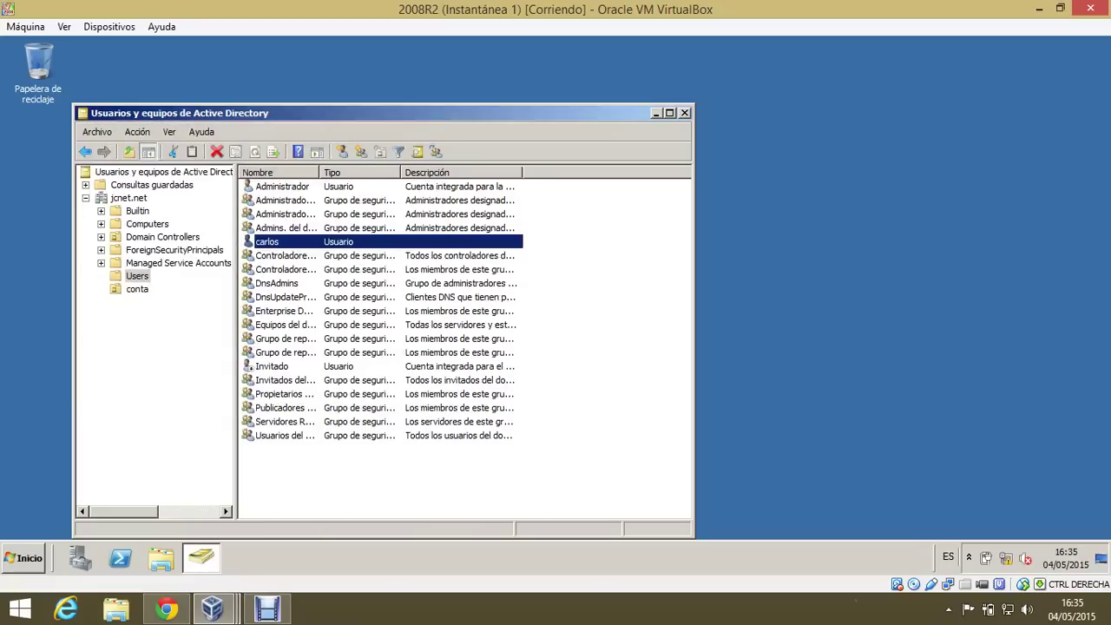
pyautogui.click(686, 114)
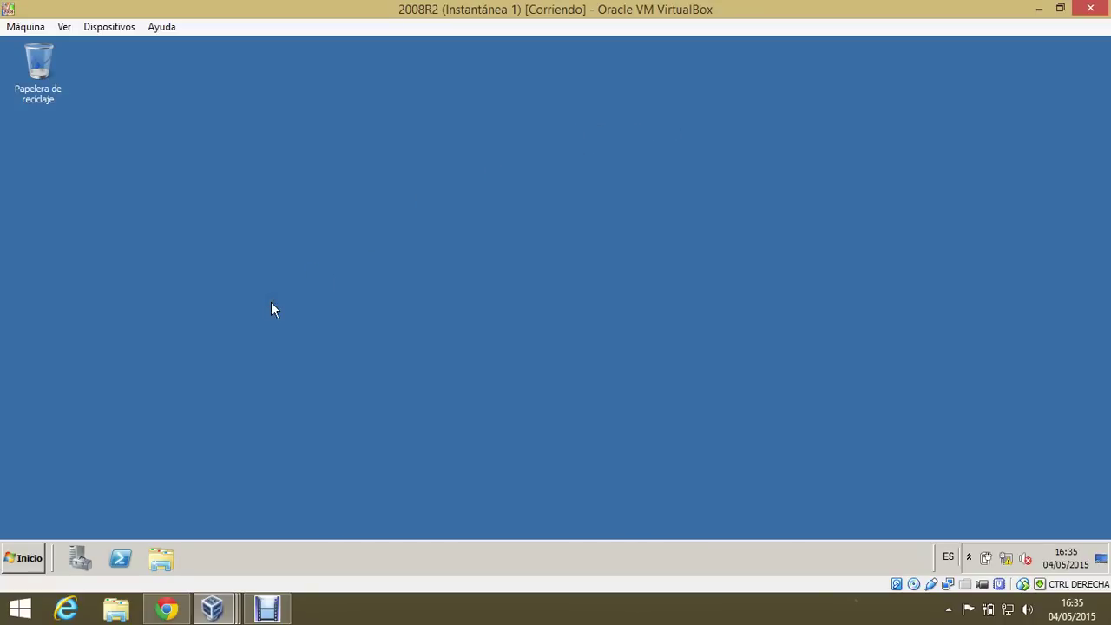
pyautogui.click(26, 554)
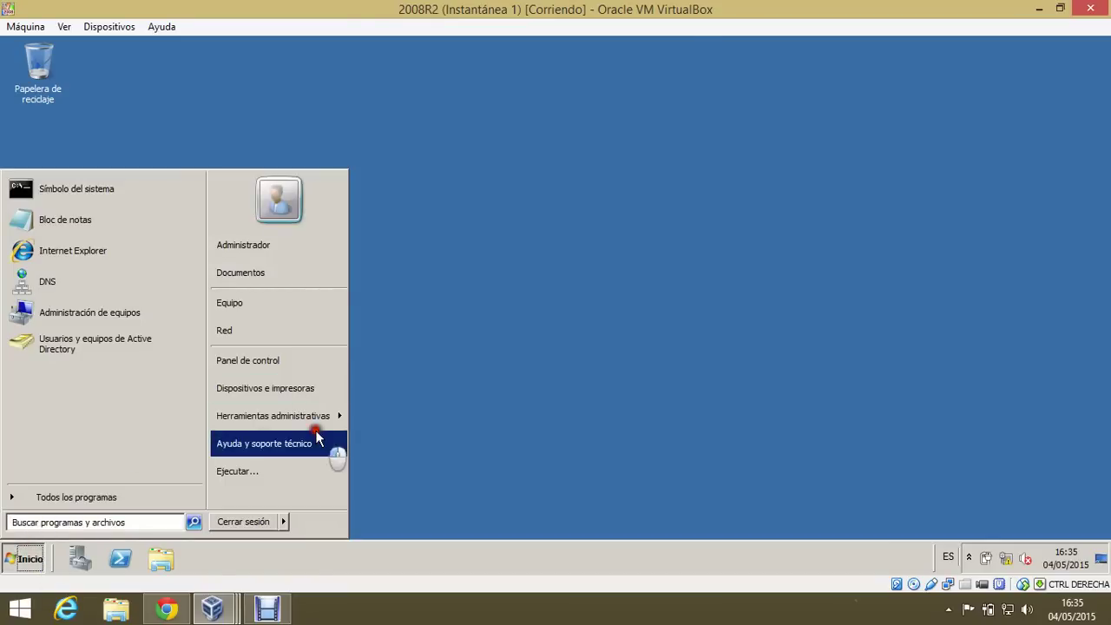
pyautogui.click(315, 430)
pyautogui.click(1099, 46)
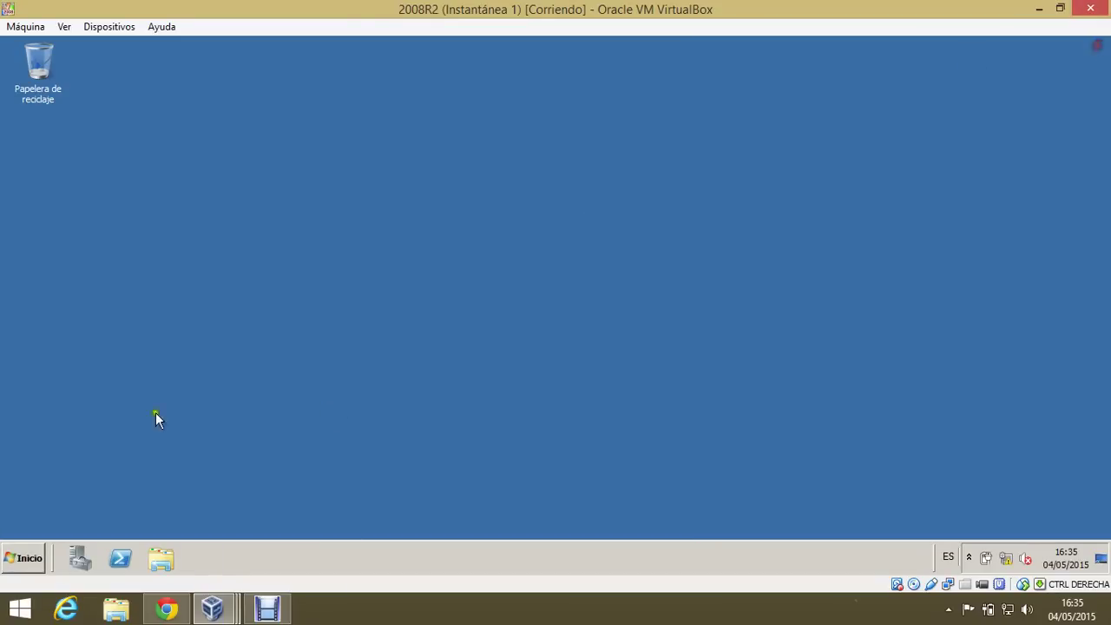
# - Reopen the Usuarios y equipos de Active Directory administrative tool
pyautogui.click(25, 558)
pyautogui.moveTo(328, 415)
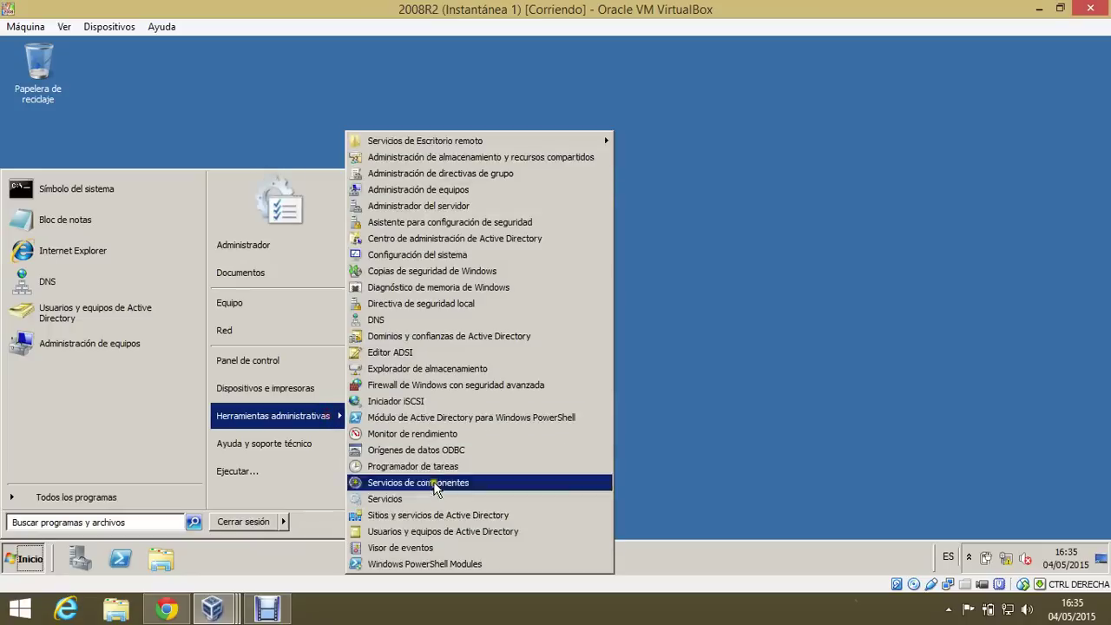
pyautogui.click(440, 533)
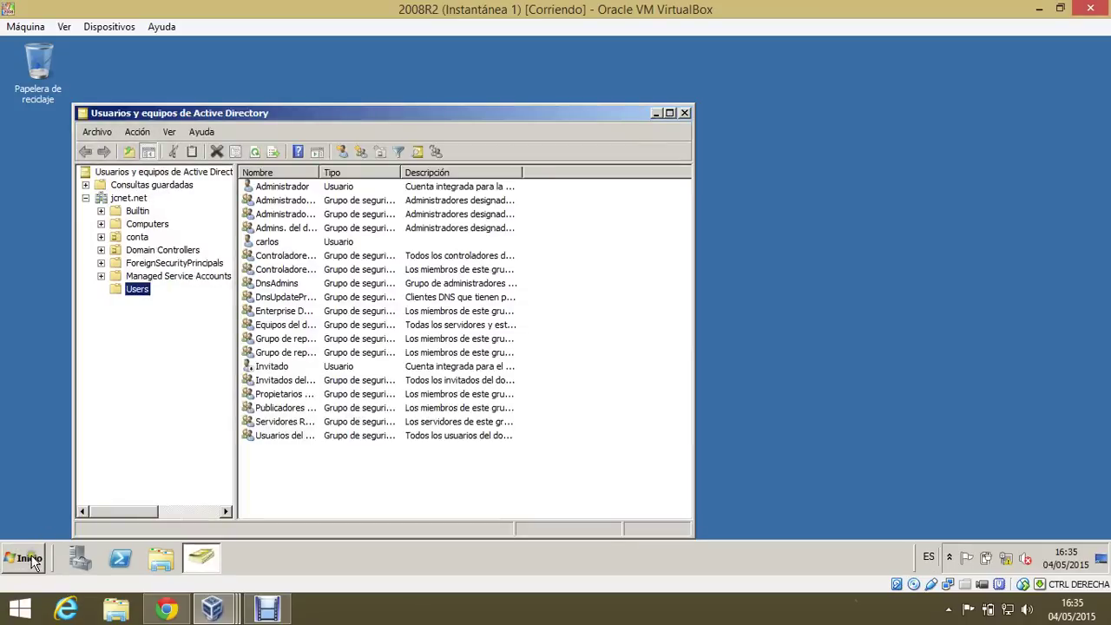
# - Delete the newly created user account from the Users container
pyautogui.click(276, 246)
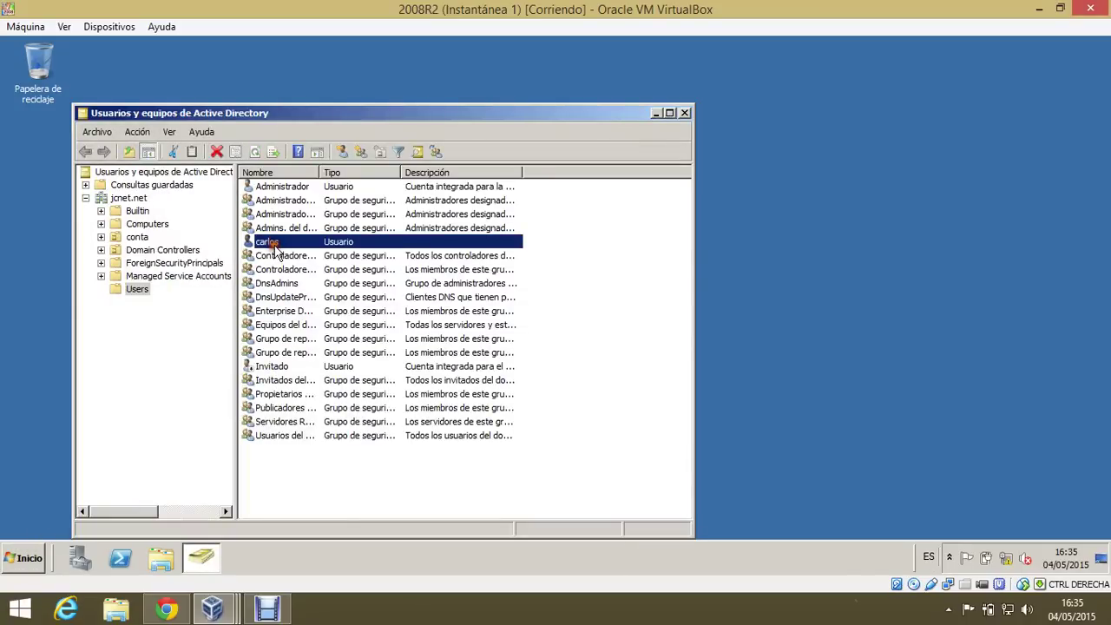
pyautogui.rightClick(276, 247)
pyautogui.click(333, 394)
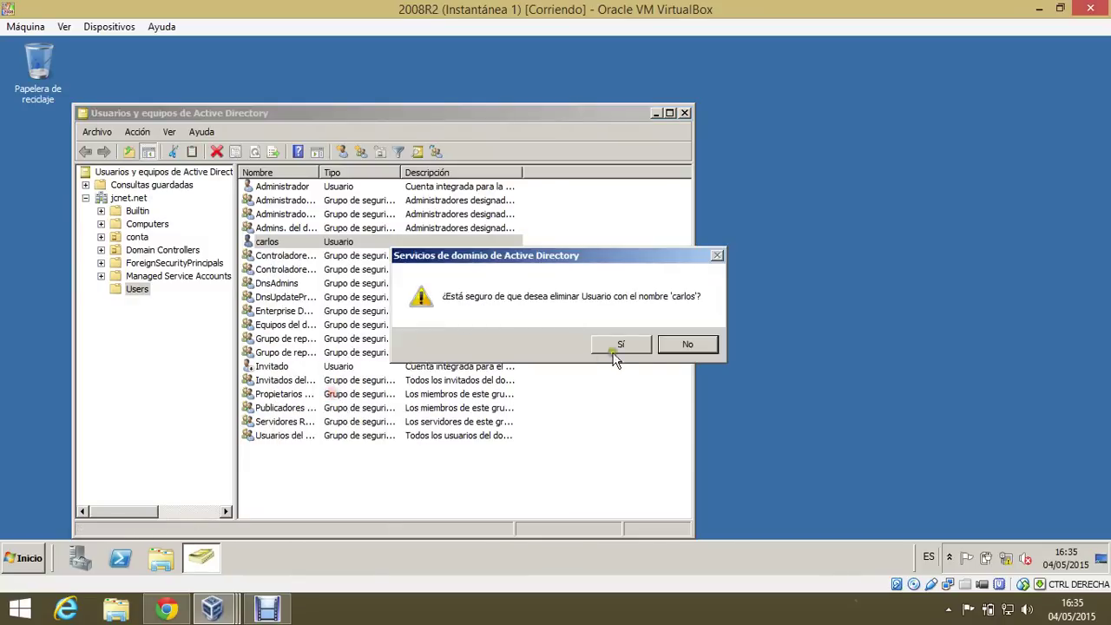
pyautogui.click(620, 344)
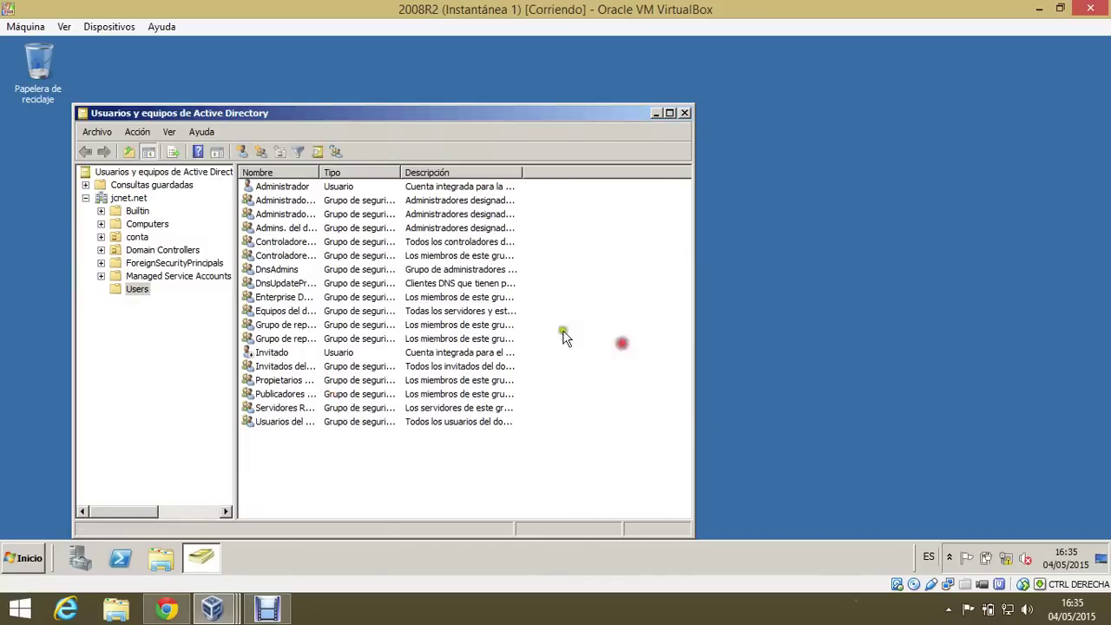
# - Delete the conta organizational unit together with its contents and close the console
pyautogui.click(137, 237)
pyautogui.rightClick(137, 237)
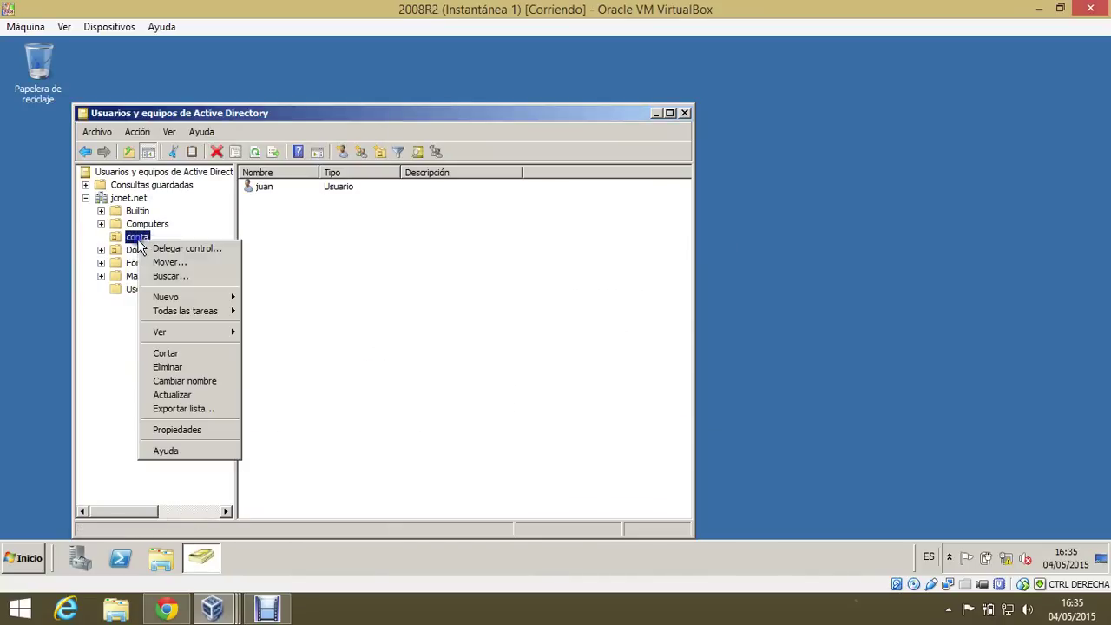
pyautogui.click(186, 367)
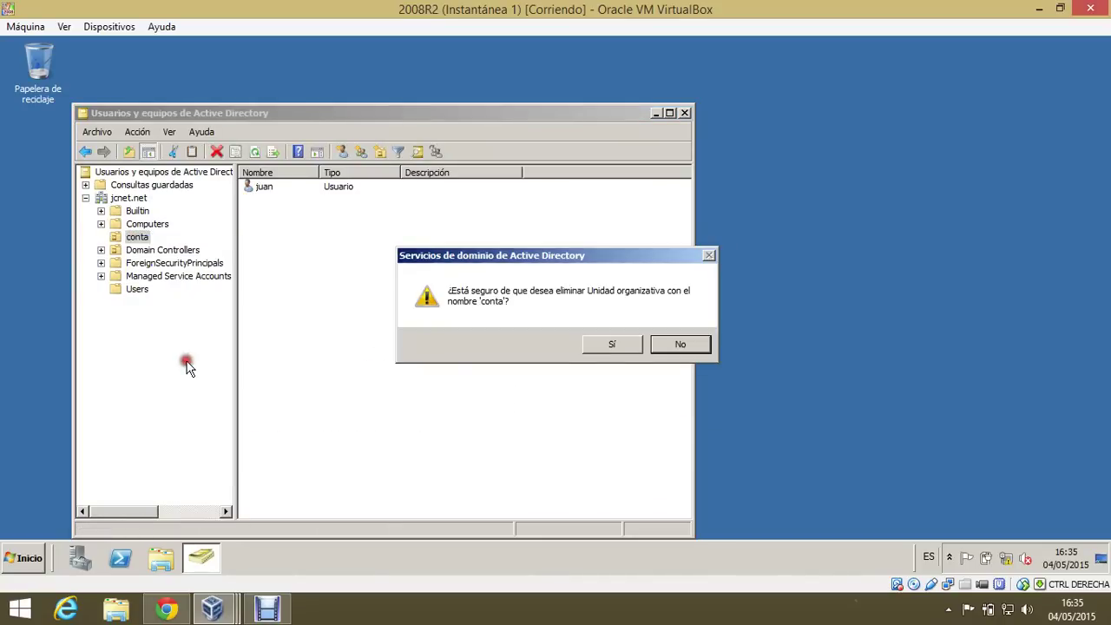
pyautogui.click(604, 345)
pyautogui.click(621, 346)
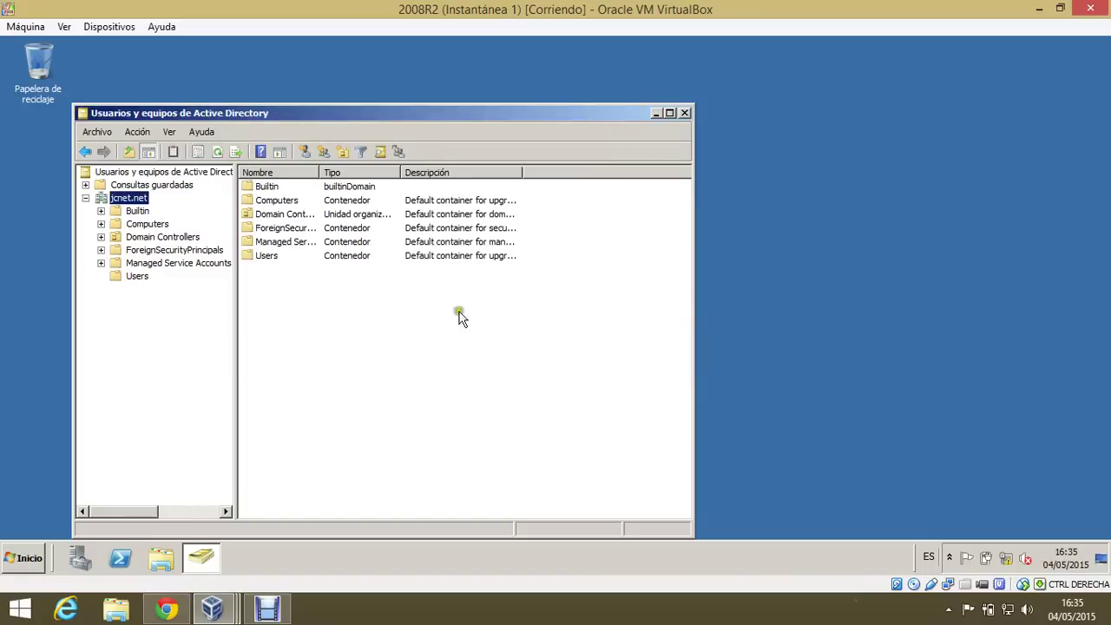
pyautogui.click(685, 113)
# - Run ldp, maximize its window and widen the tree pane
pyautogui.press('super+r')
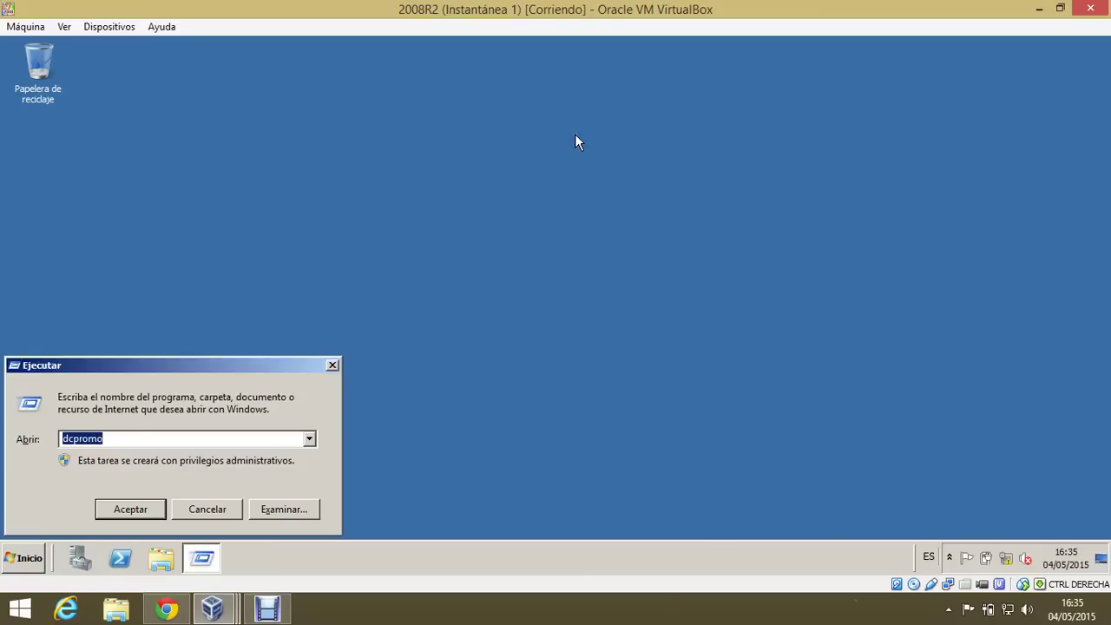
pyautogui.write('ldp')
pyautogui.press('Return')
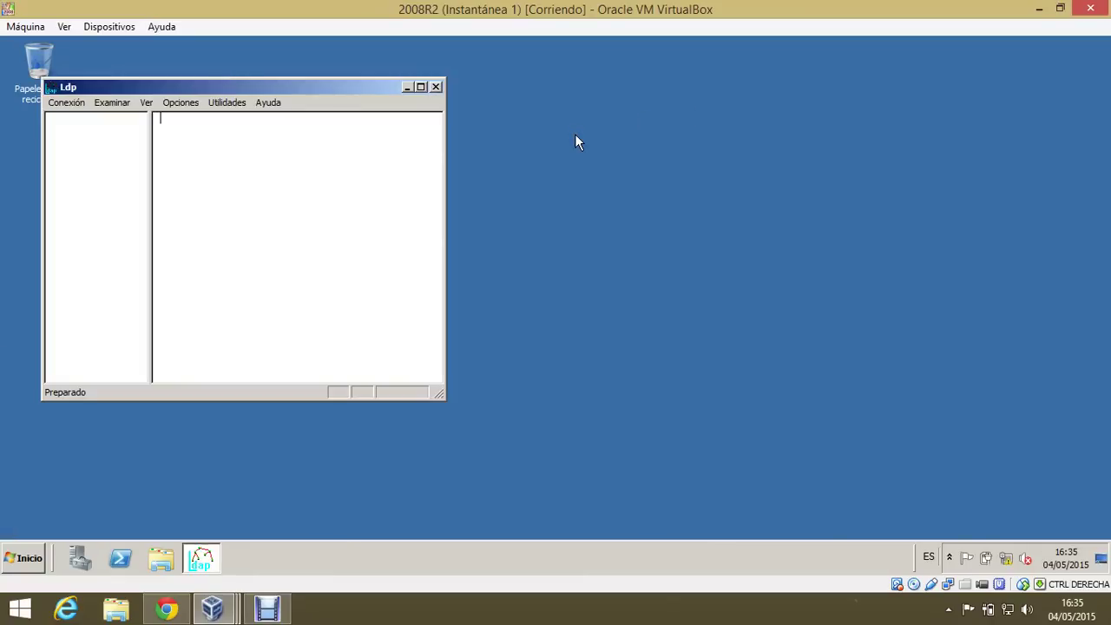
pyautogui.click(424, 88)
pyautogui.moveTo(107, 151); pyautogui.dragTo(192, 150)
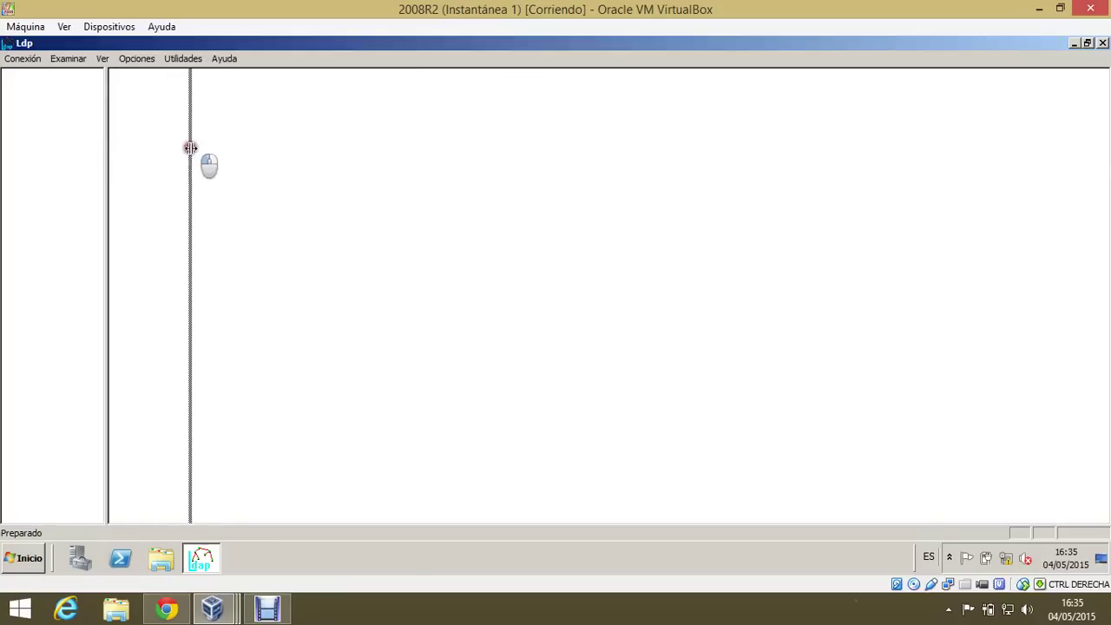
# - Start a new Ldp connection and copy the full computer name from the system properties for the server field
pyautogui.click(23, 58)
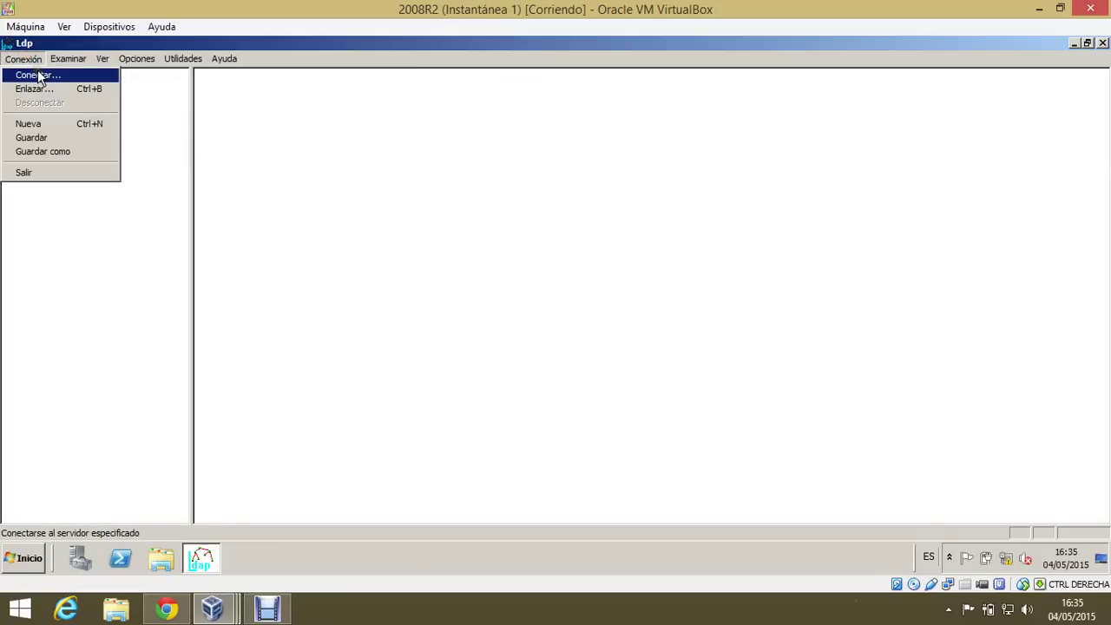
pyautogui.click(38, 76)
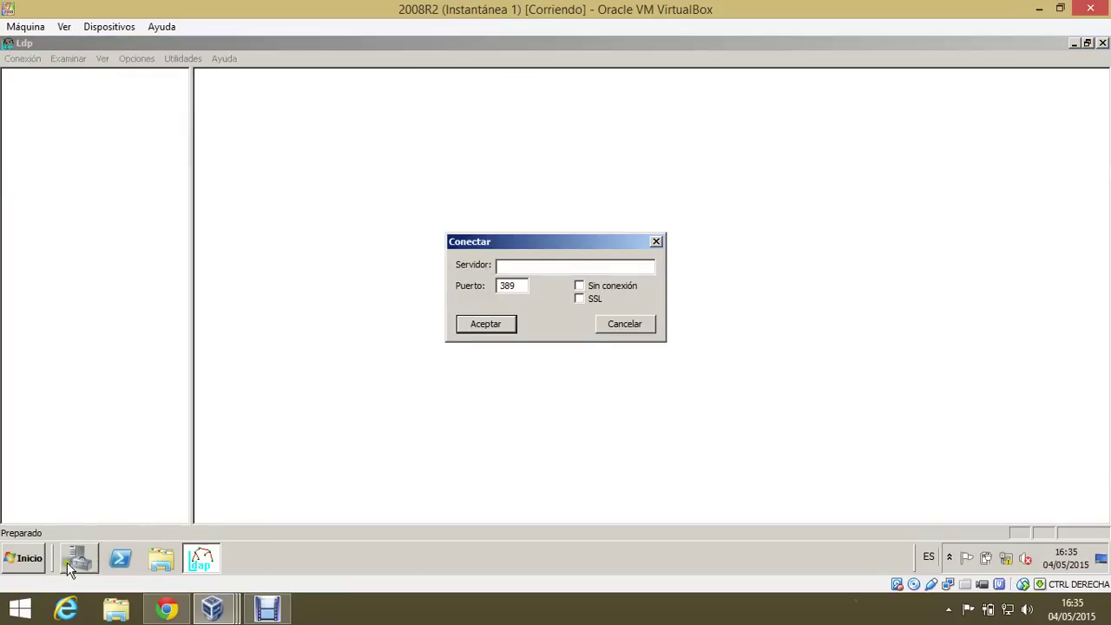
pyautogui.click(24, 558)
pyautogui.rightClick(317, 304)
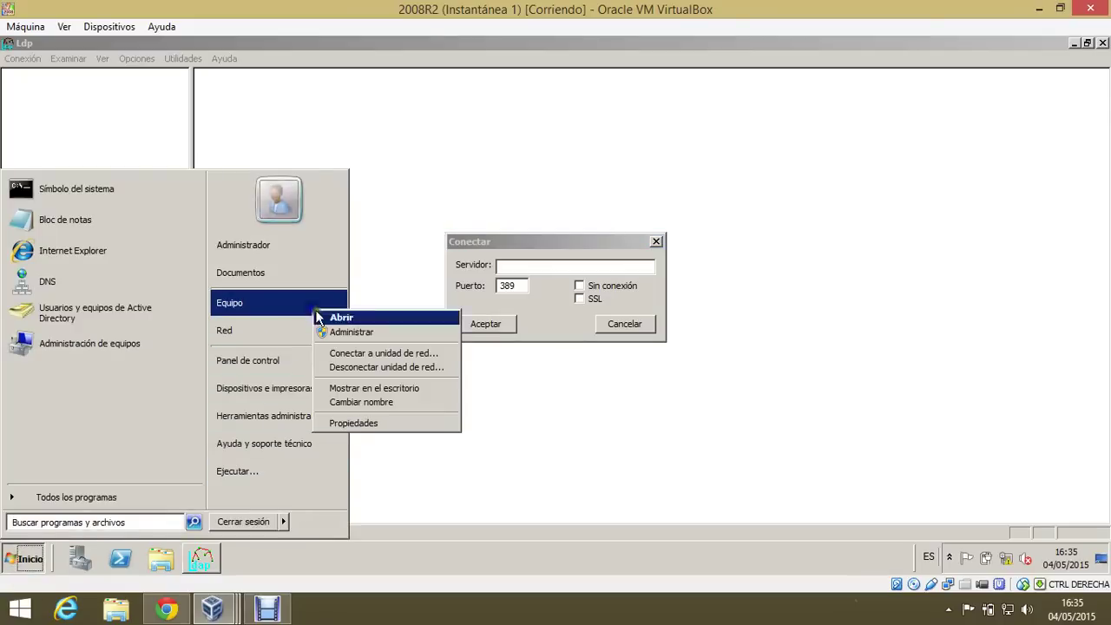
pyautogui.click(373, 423)
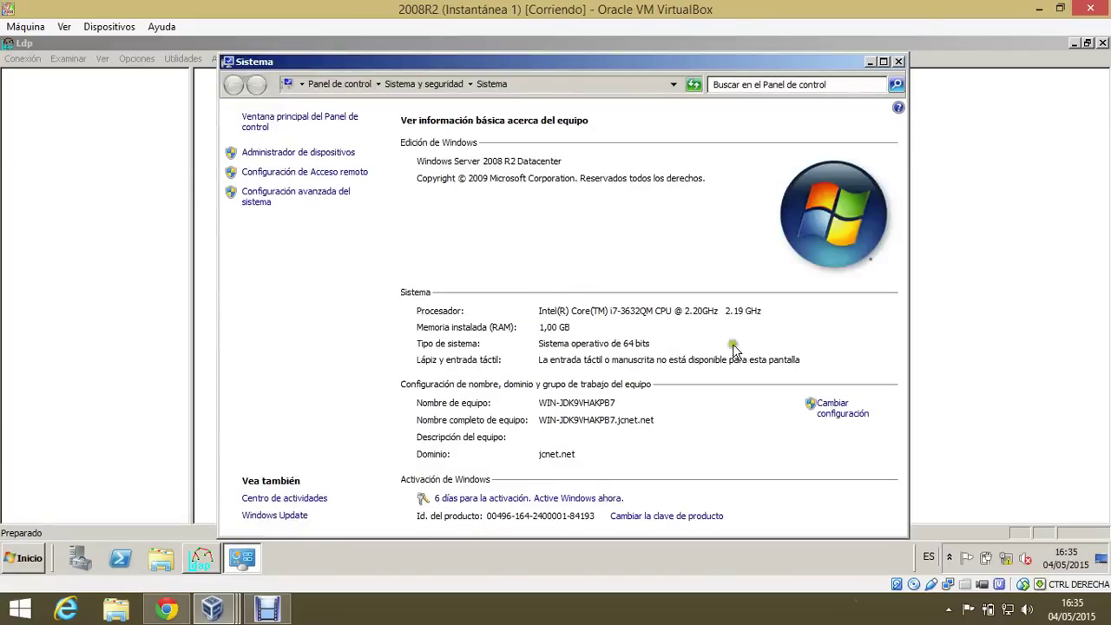
pyautogui.click(835, 408)
pyautogui.moveTo(309, 248); pyautogui.dragTo(146, 241)
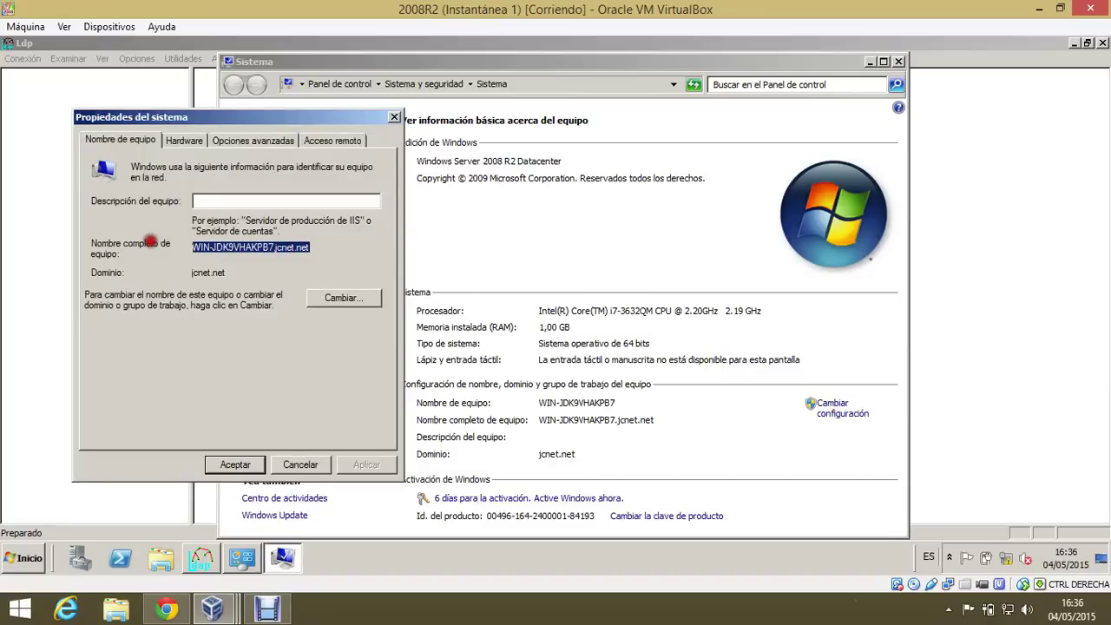
pyautogui.rightClick(230, 254)
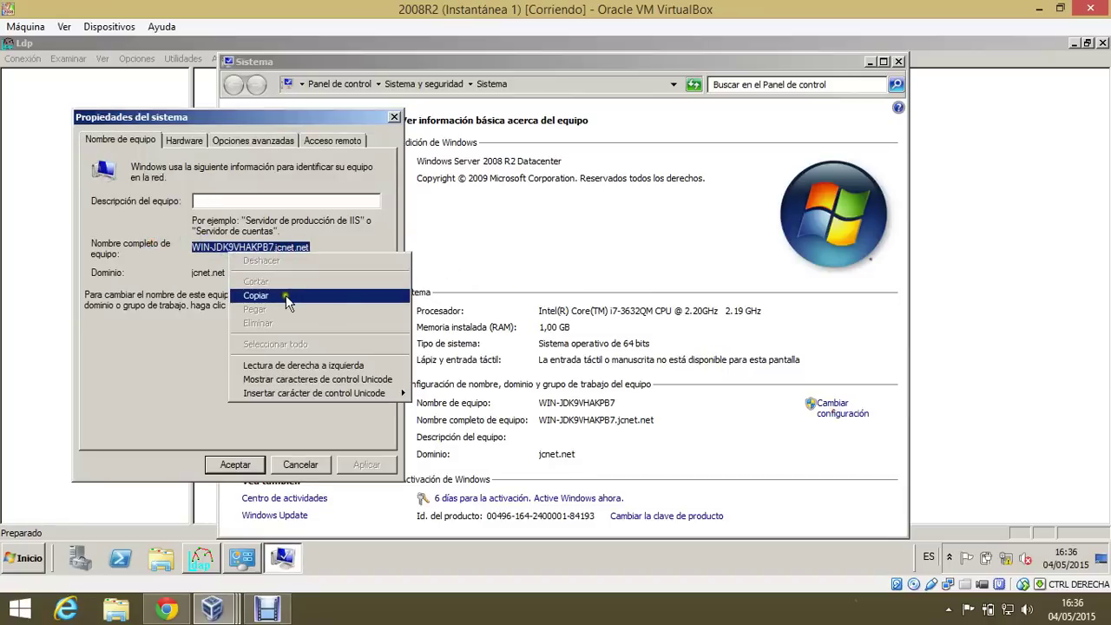
pyautogui.click(286, 295)
pyautogui.click(394, 117)
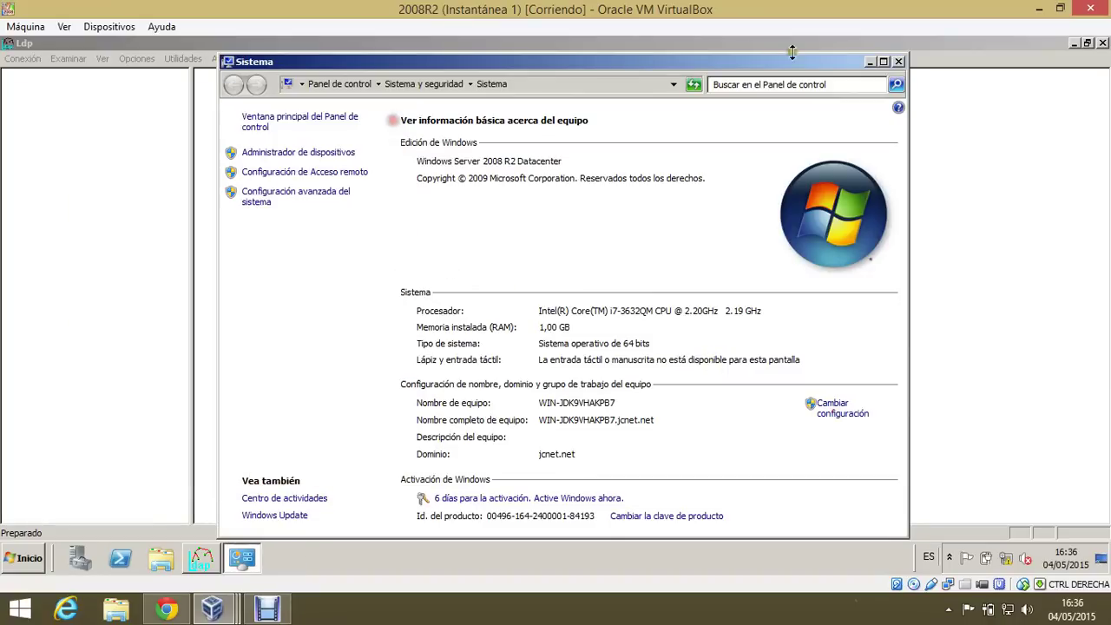
pyautogui.click(899, 62)
# - Paste the copied name WIN-JDK9VHAKPB7.jcnet.net as the server and connect on port 389
pyautogui.rightClick(508, 266)
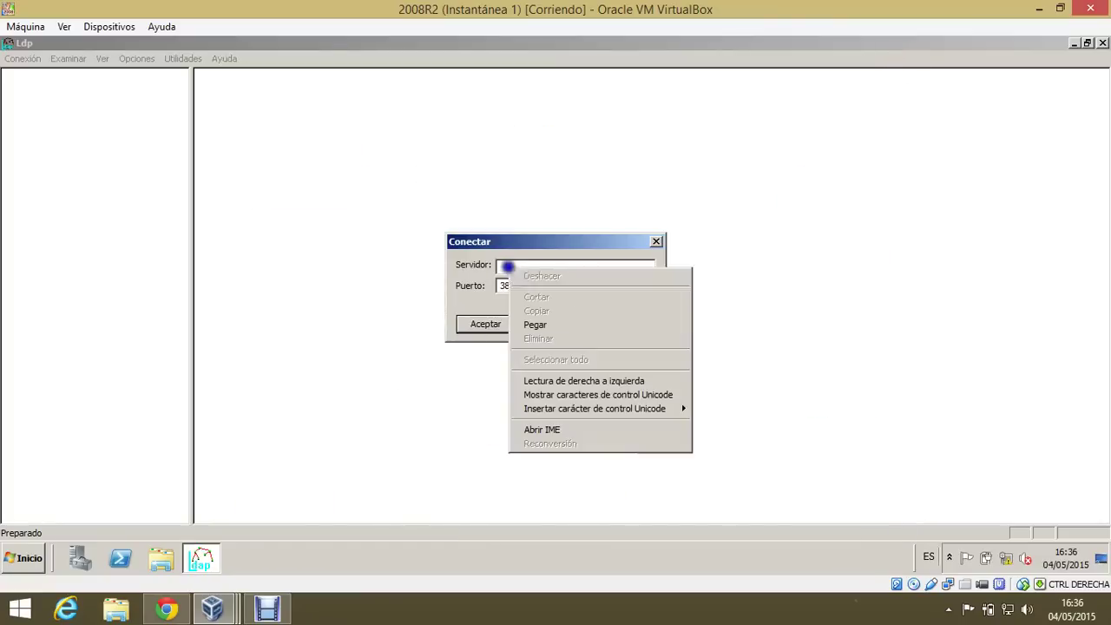
pyautogui.click(539, 324)
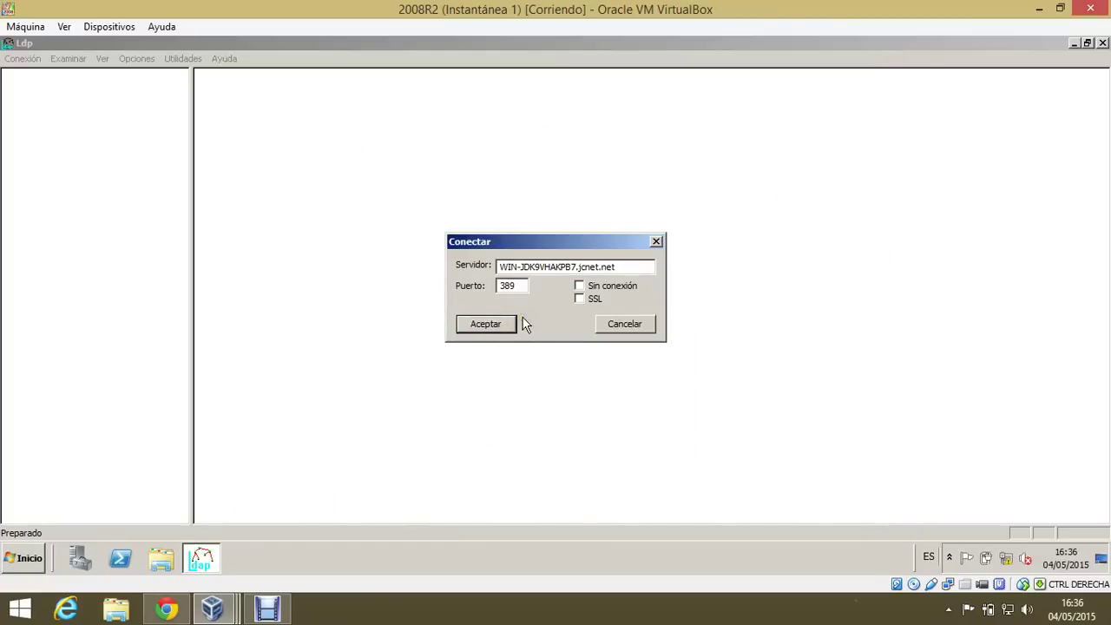
pyautogui.click(502, 324)
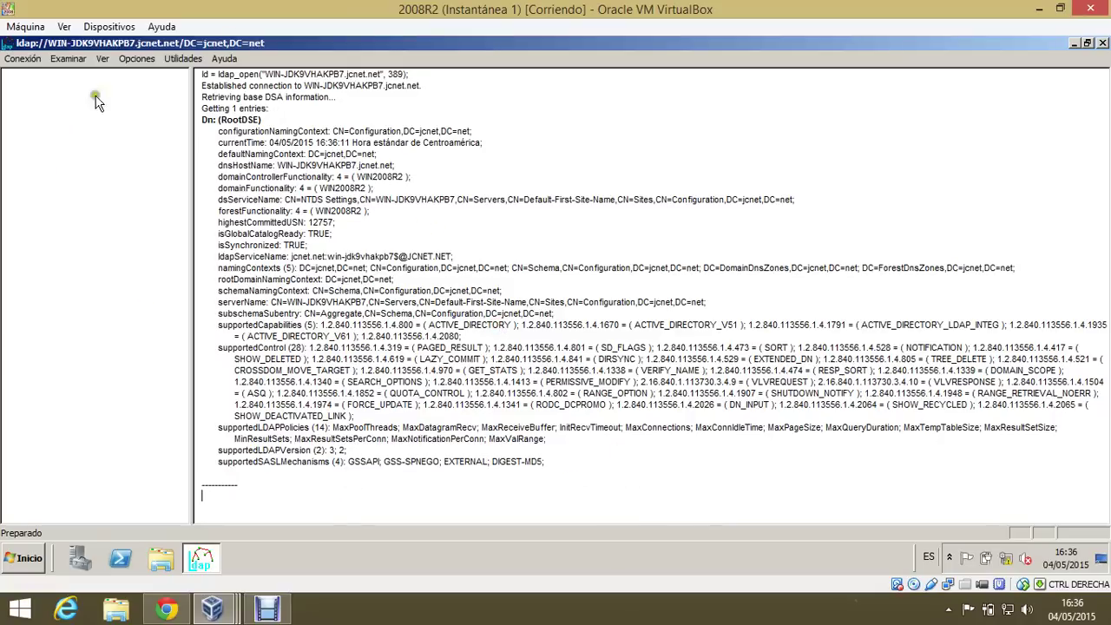
# - Bind to the server as the currently logged-on user with traffic encryption, and highlight the authenticated account in the output
pyautogui.click(29, 61)
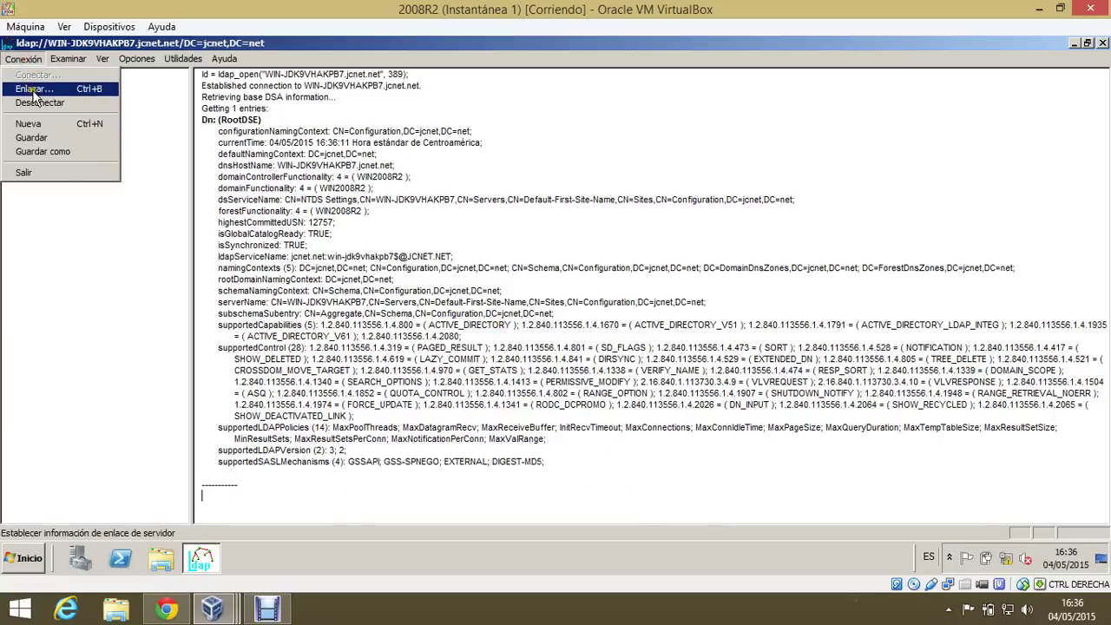
pyautogui.click(34, 86)
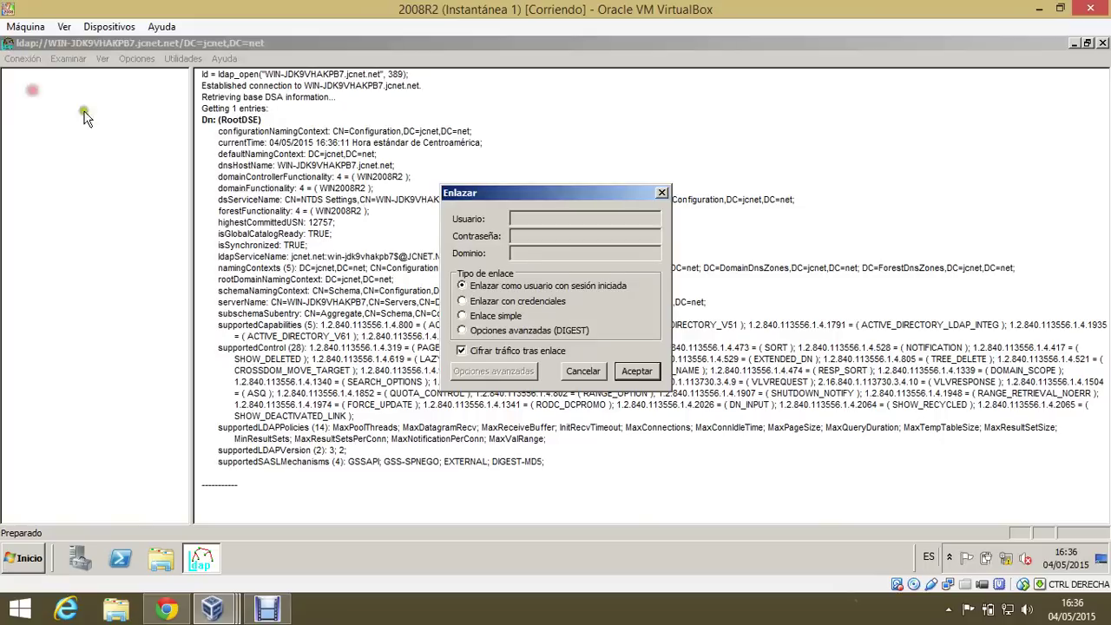
pyautogui.click(512, 301)
pyautogui.click(502, 287)
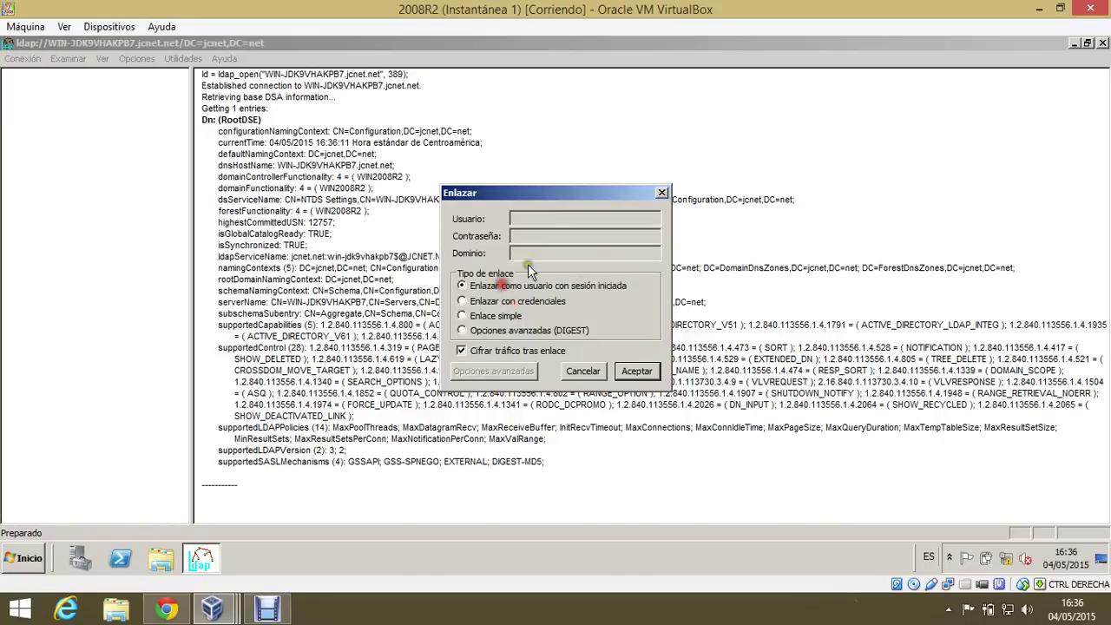
pyautogui.click(13, 557)
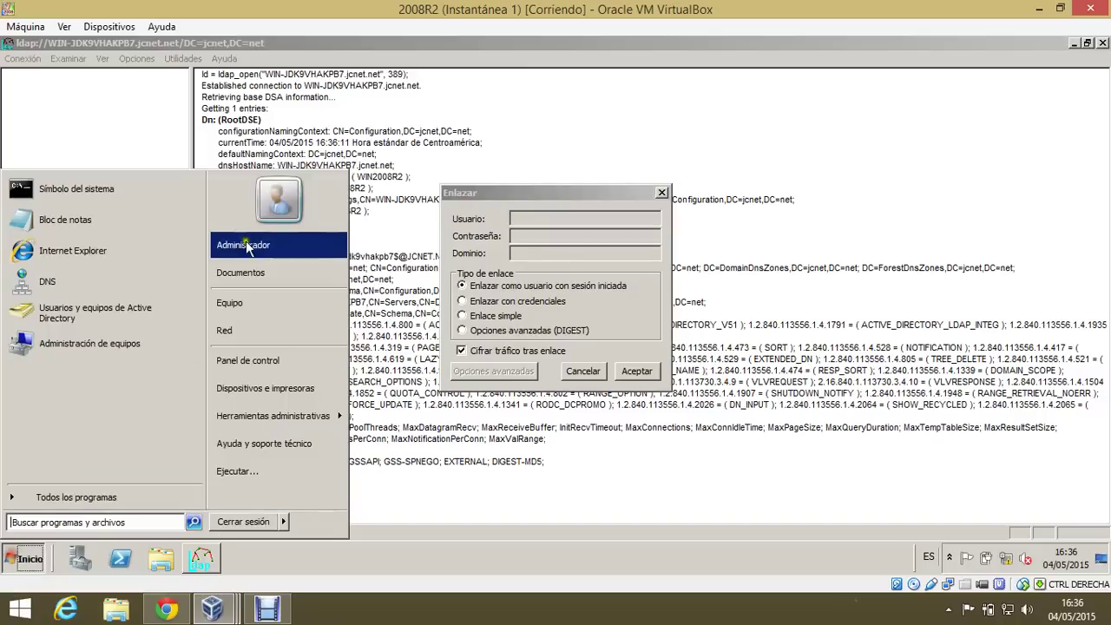
pyautogui.click(611, 300)
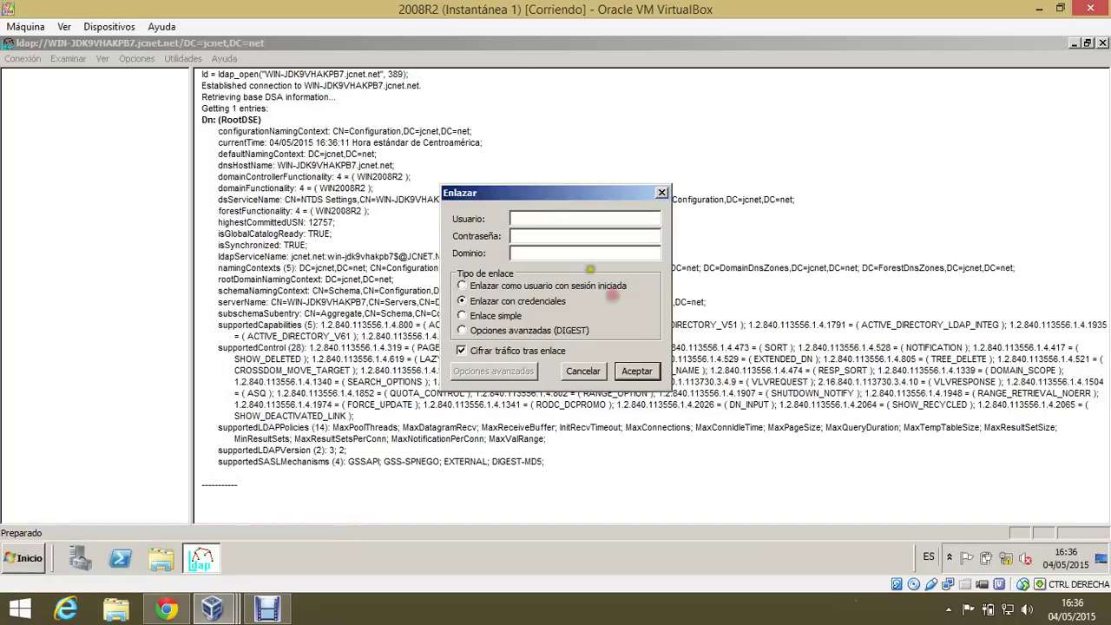
pyautogui.click(502, 286)
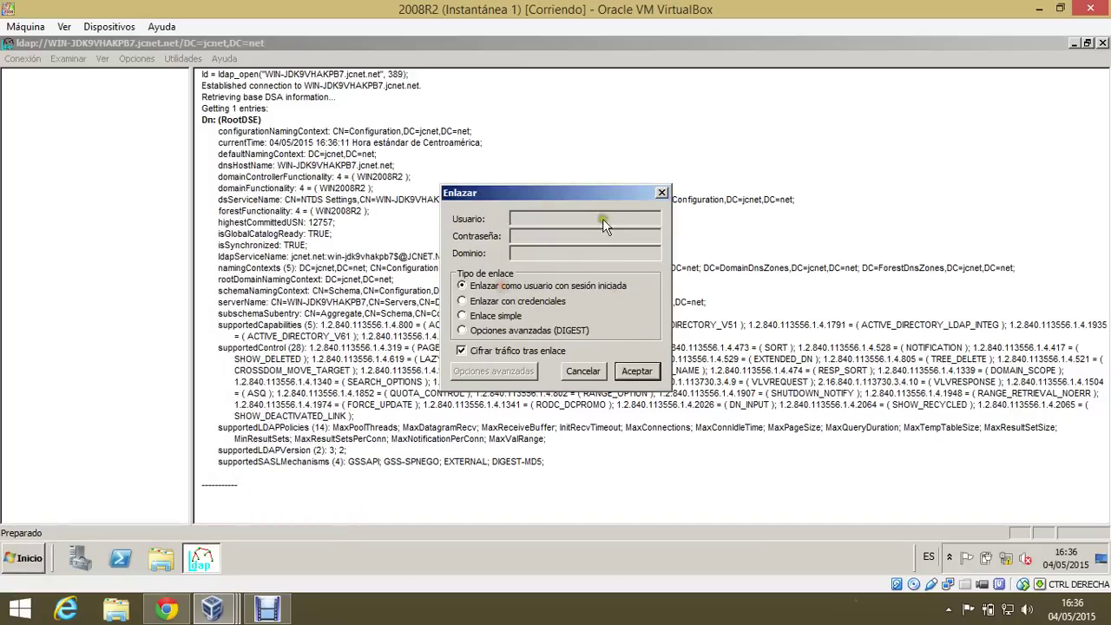
pyautogui.click(636, 371)
pyautogui.moveTo(361, 485); pyautogui.dragTo(275, 485)
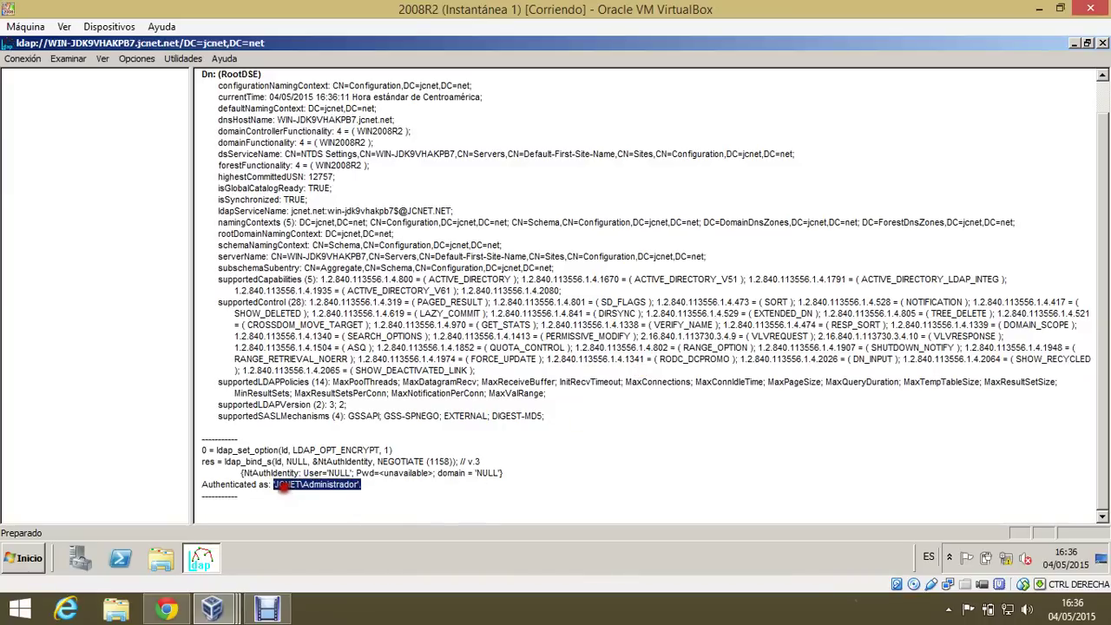
# - Load the predefined Return deleted objects control into the active controls and accept
pyautogui.click(139, 60)
pyautogui.click(149, 144)
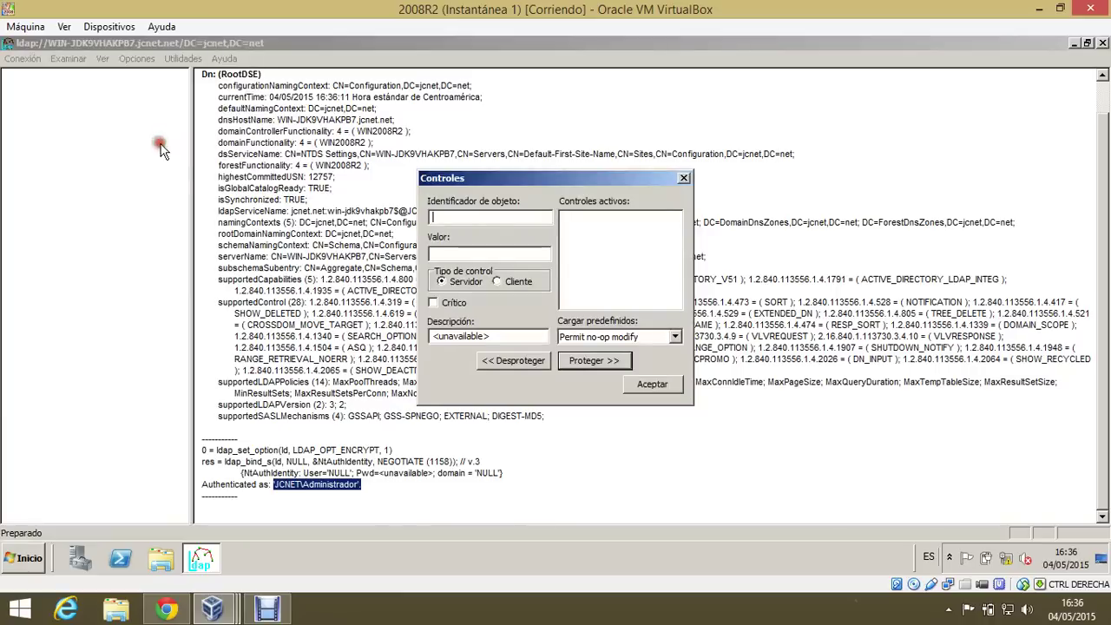
pyautogui.click(676, 337)
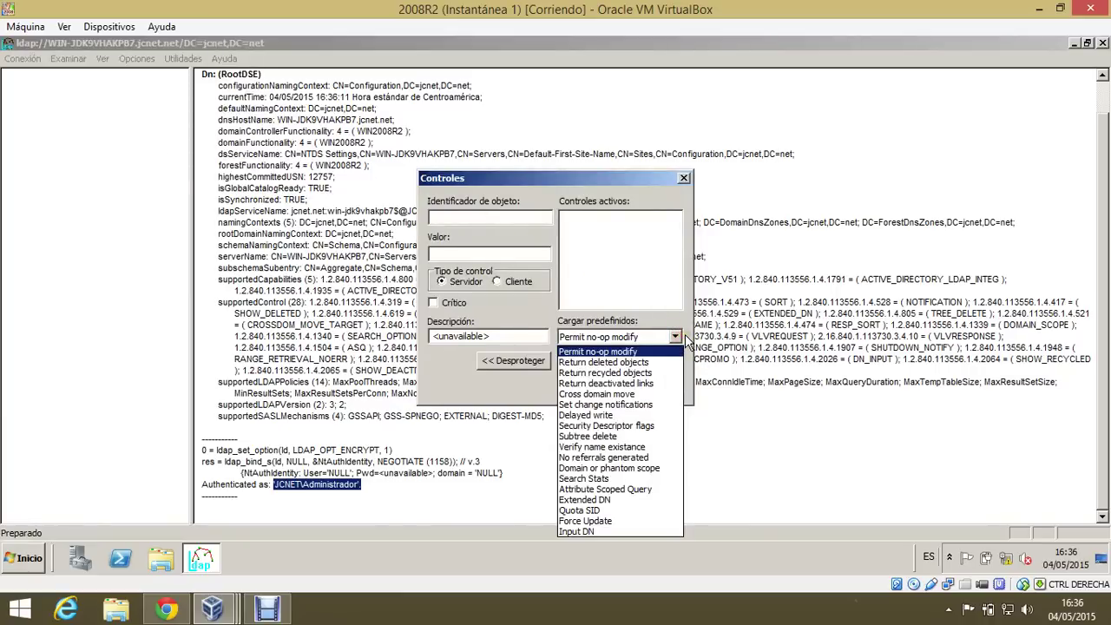
pyautogui.click(643, 362)
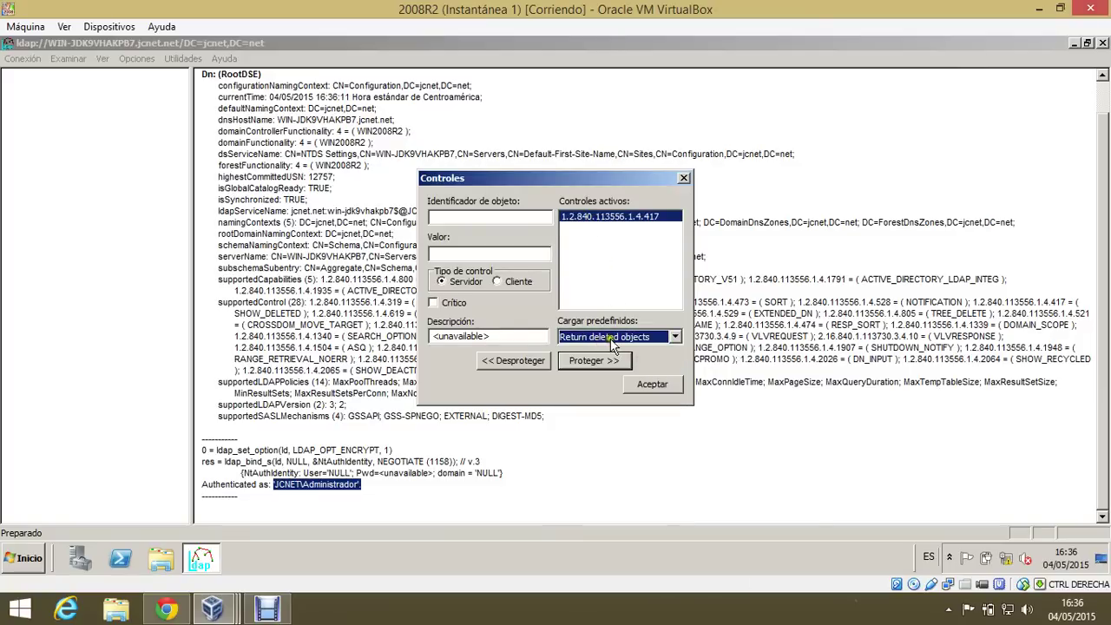
pyautogui.click(661, 383)
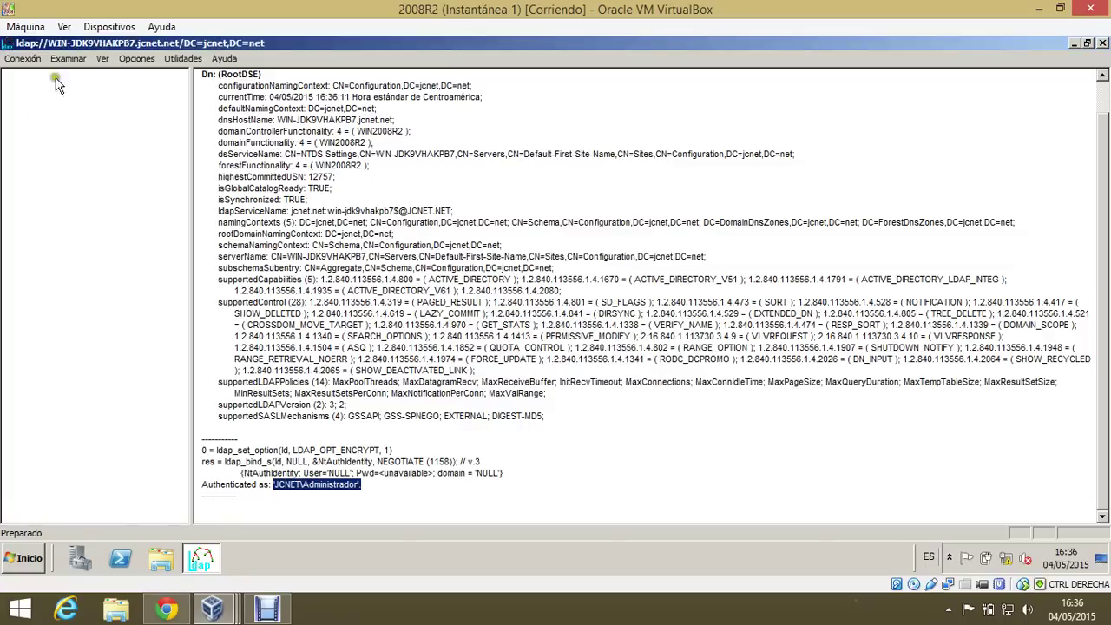
# - Show the directory tree with DC=jcnet,DC=net as the base DN
pyautogui.click(103, 58)
pyautogui.click(111, 74)
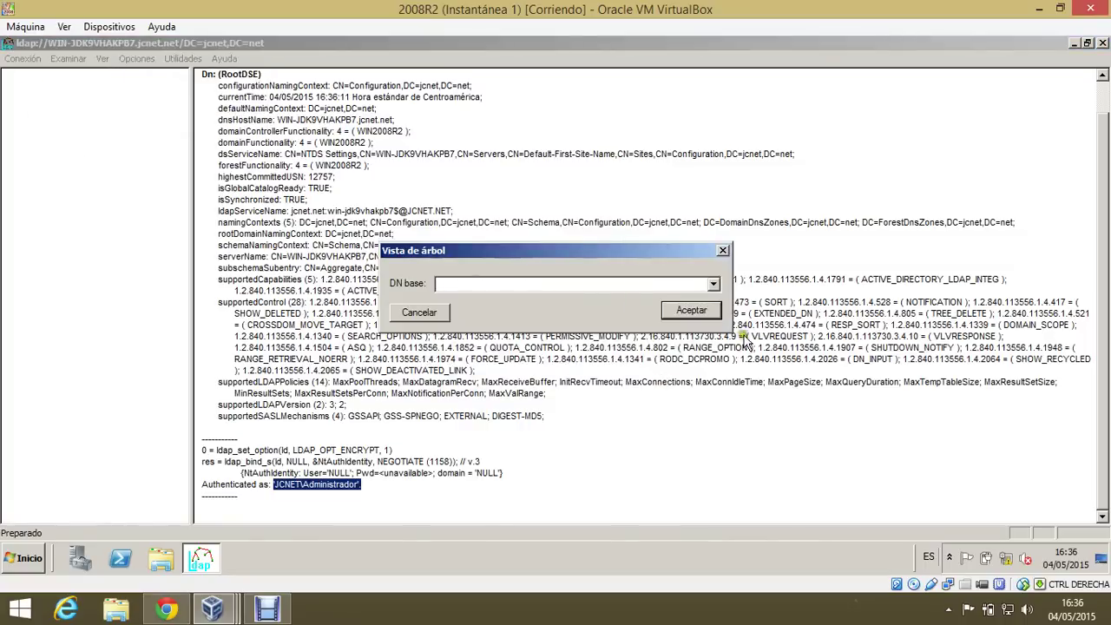
pyautogui.click(713, 284)
pyautogui.click(665, 297)
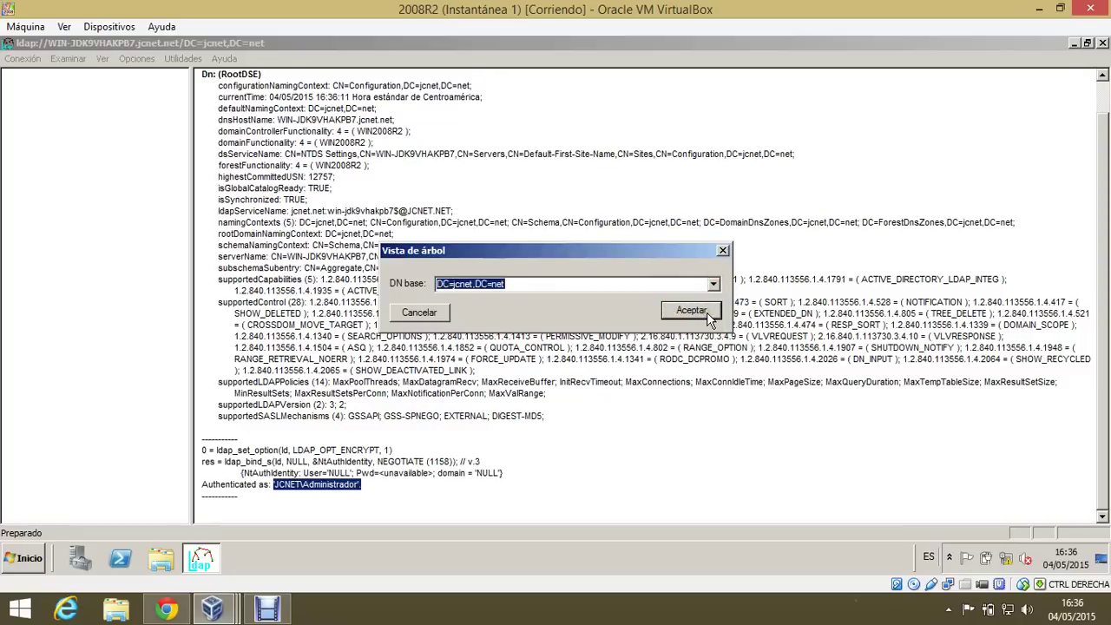
pyautogui.click(707, 312)
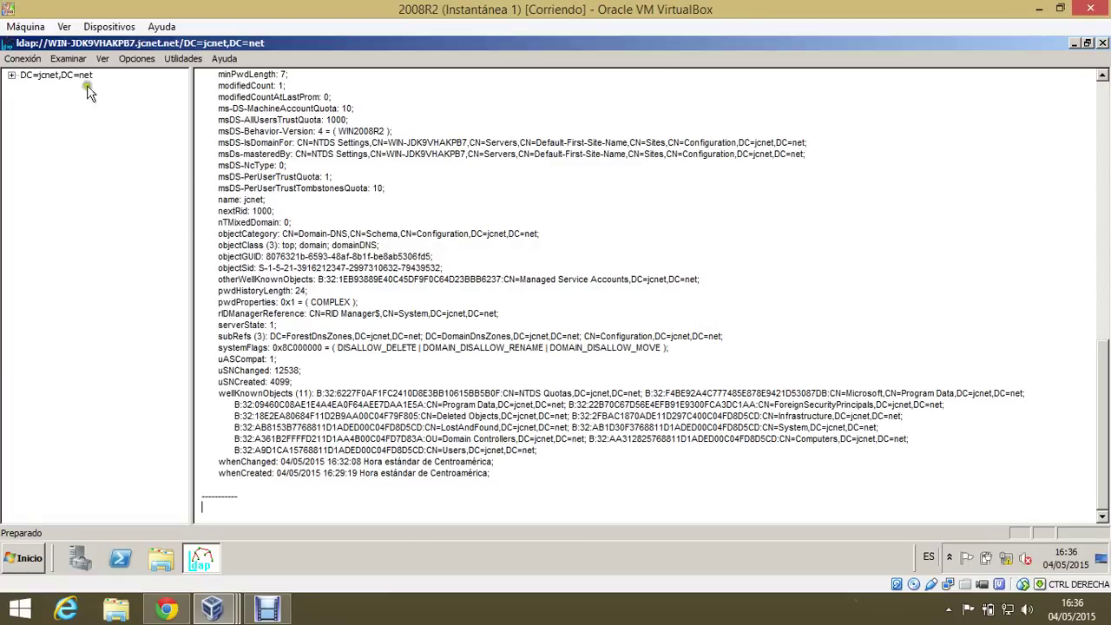
# - Expand the domain and its CN=Deleted Objects container, widening the tree pane to read the entries
pyautogui.moveTo(192, 87); pyautogui.dragTo(222, 85)
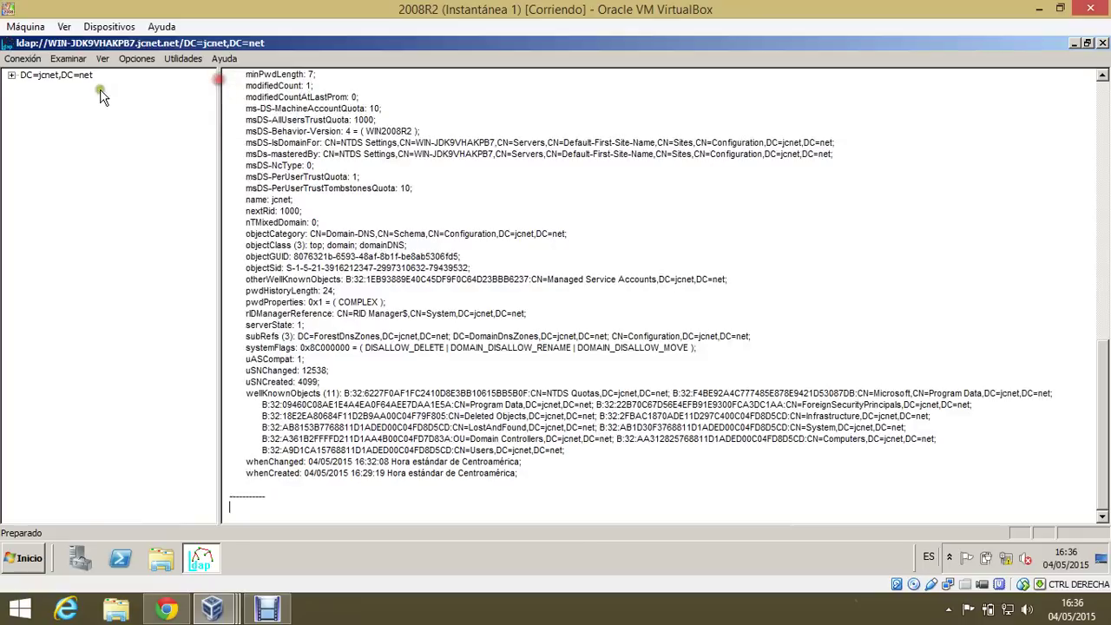
pyautogui.click(12, 75)
pyautogui.doubleClick(73, 114)
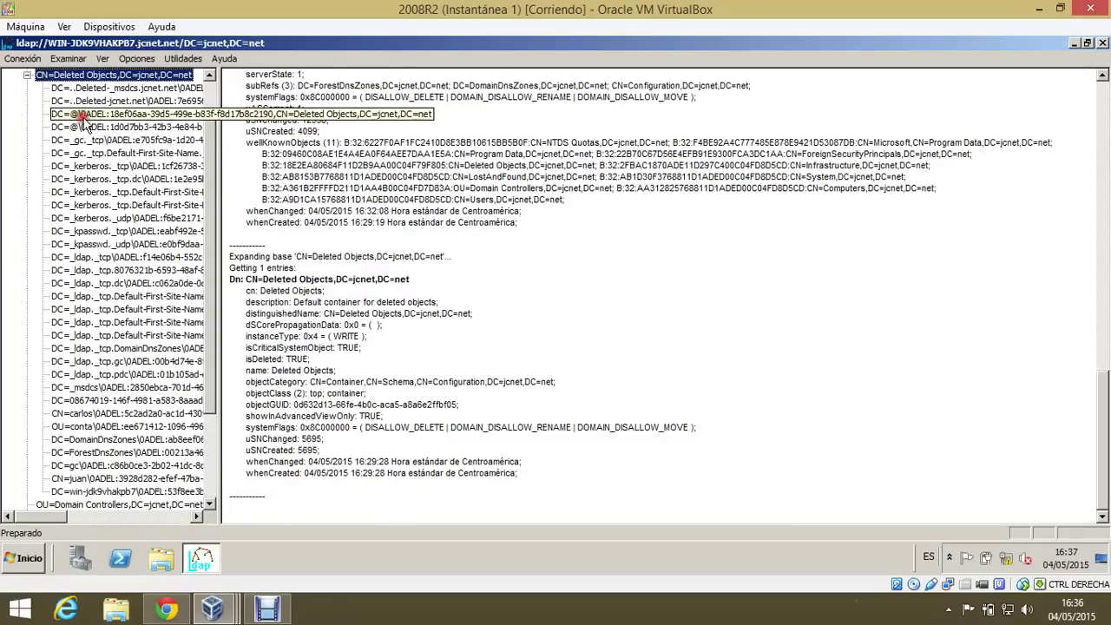
pyautogui.moveTo(220, 116); pyautogui.dragTo(432, 116)
pyautogui.scroll(-3, 261, 260)
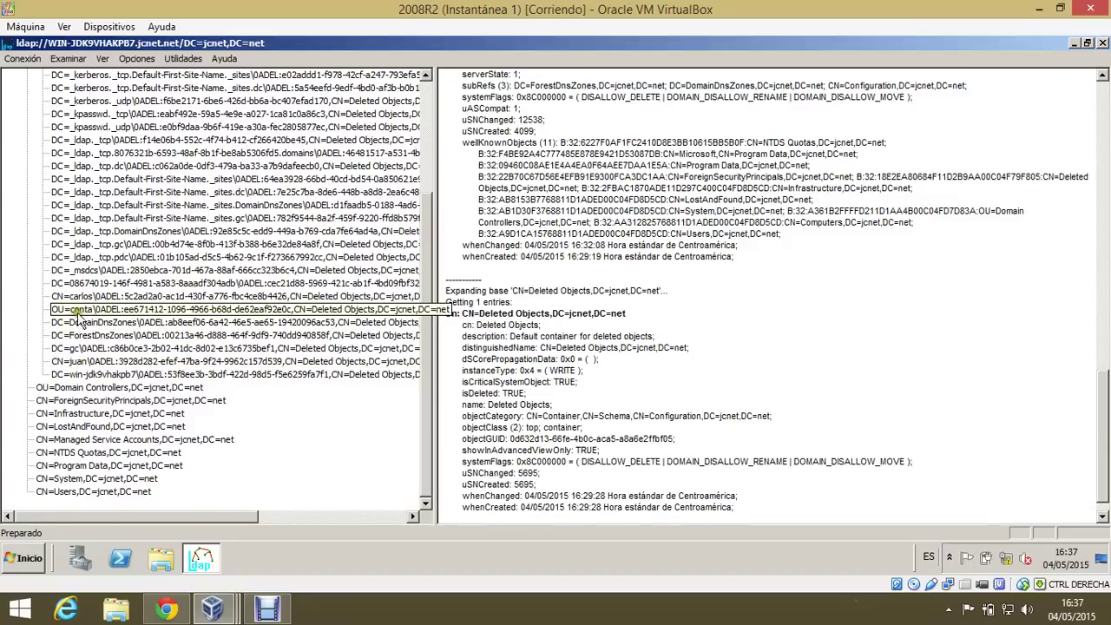
# - Examine the deleted conta unit and user entries, and load the attributes of the deleted user listed directly above conta
pyautogui.click(65, 310)
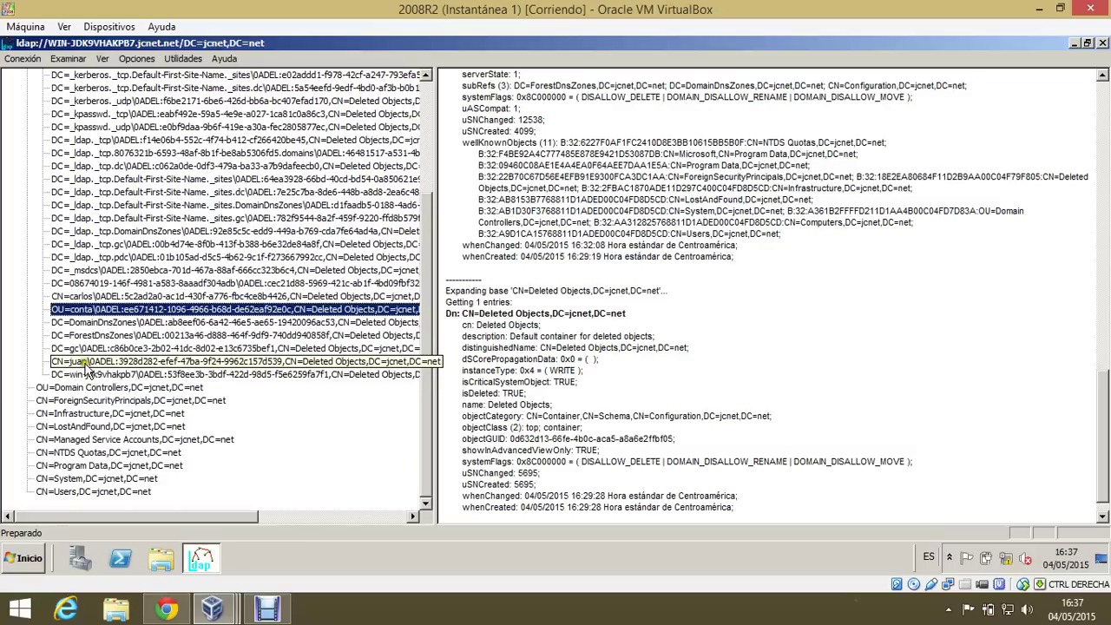
pyautogui.click(84, 365)
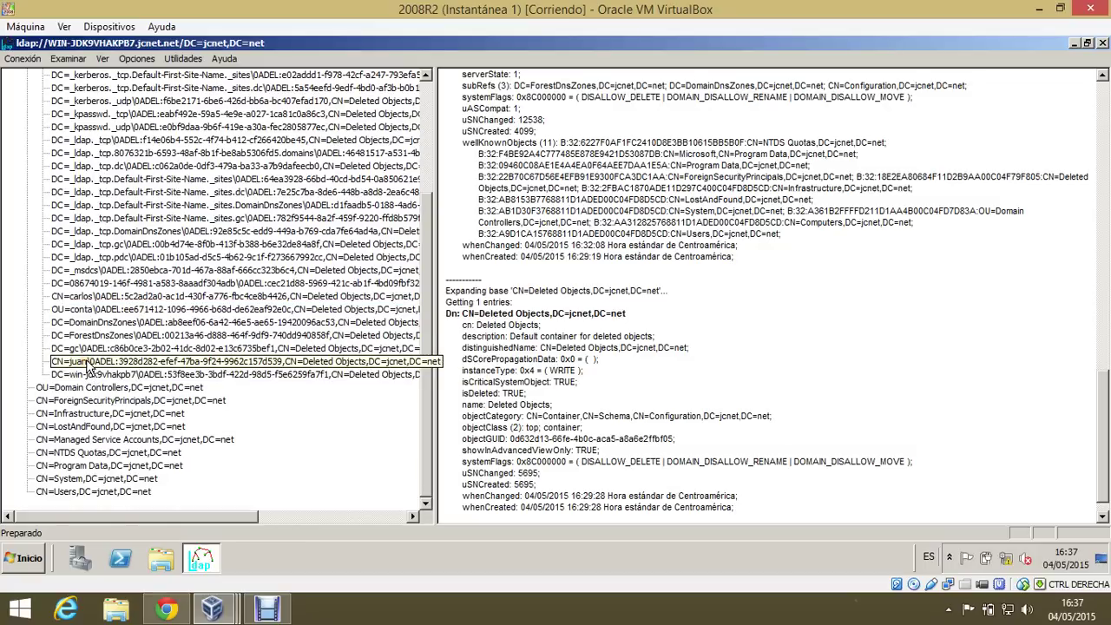
pyautogui.click(93, 299)
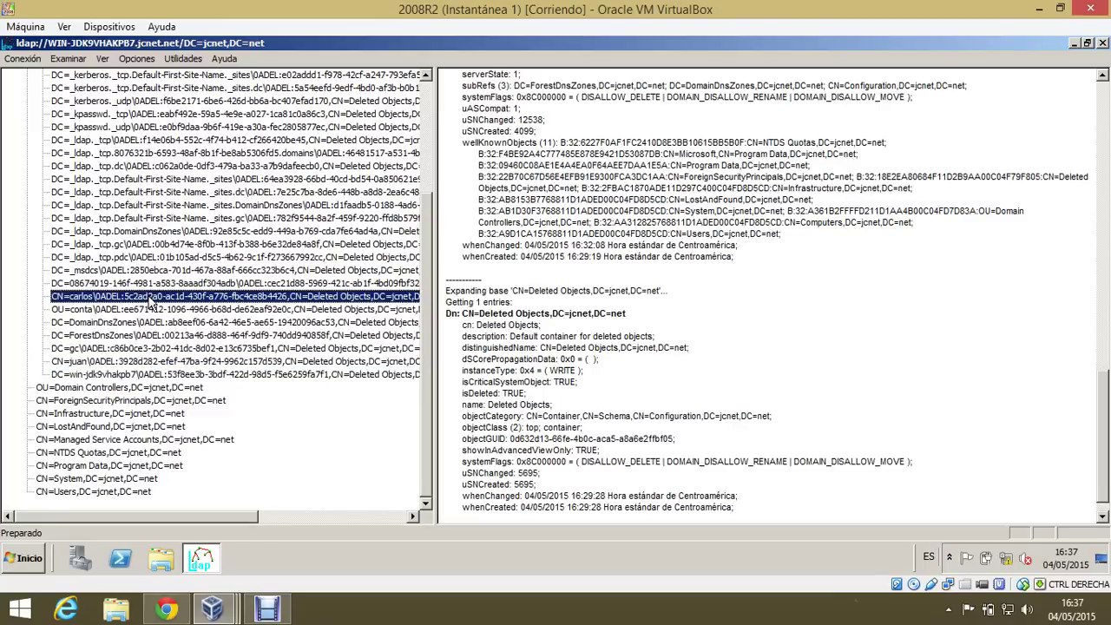
pyautogui.doubleClick(103, 299)
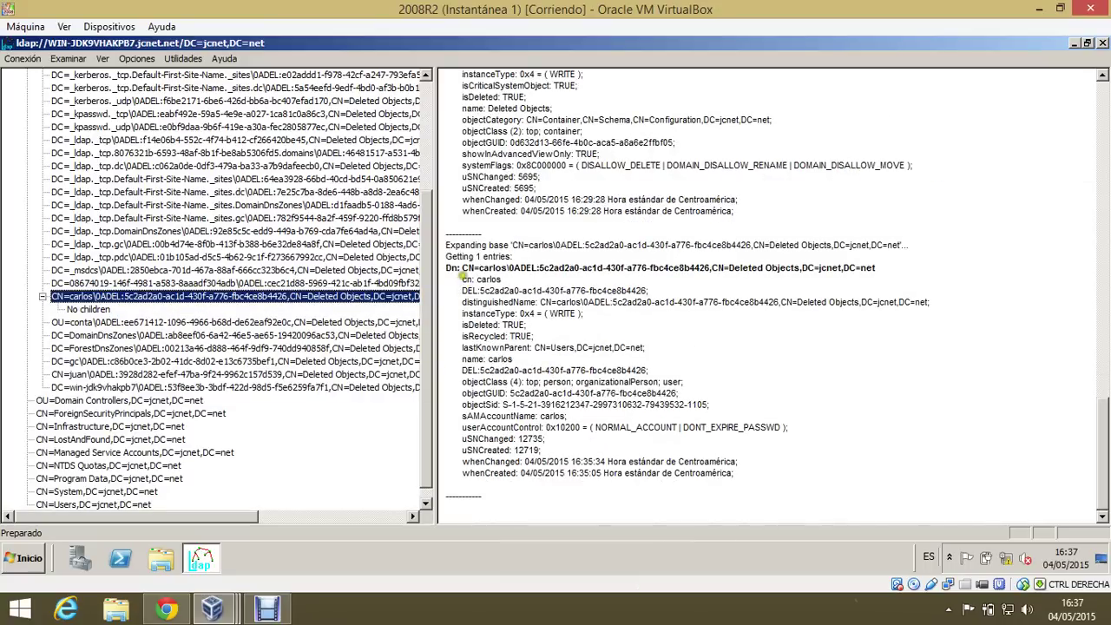
pyautogui.moveTo(465, 268); pyautogui.dragTo(699, 512)
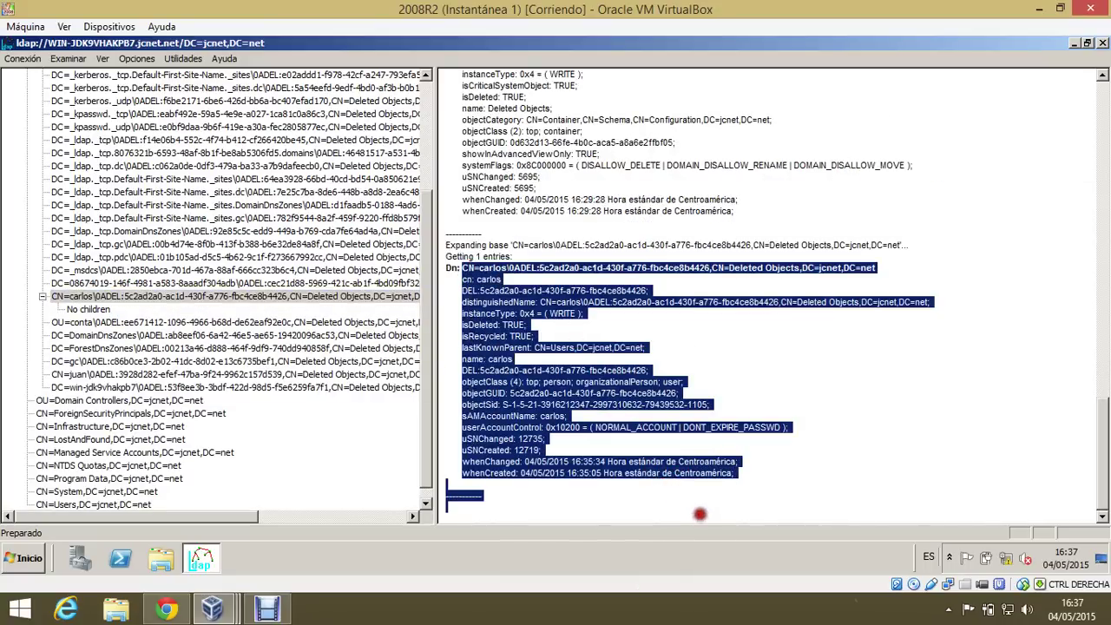
pyautogui.click(640, 473)
# - Open the deleted user entry directly above OU=conta for modification and add a Delete operation on its isDeleted attribute to the entry list
pyautogui.rightClick(135, 297)
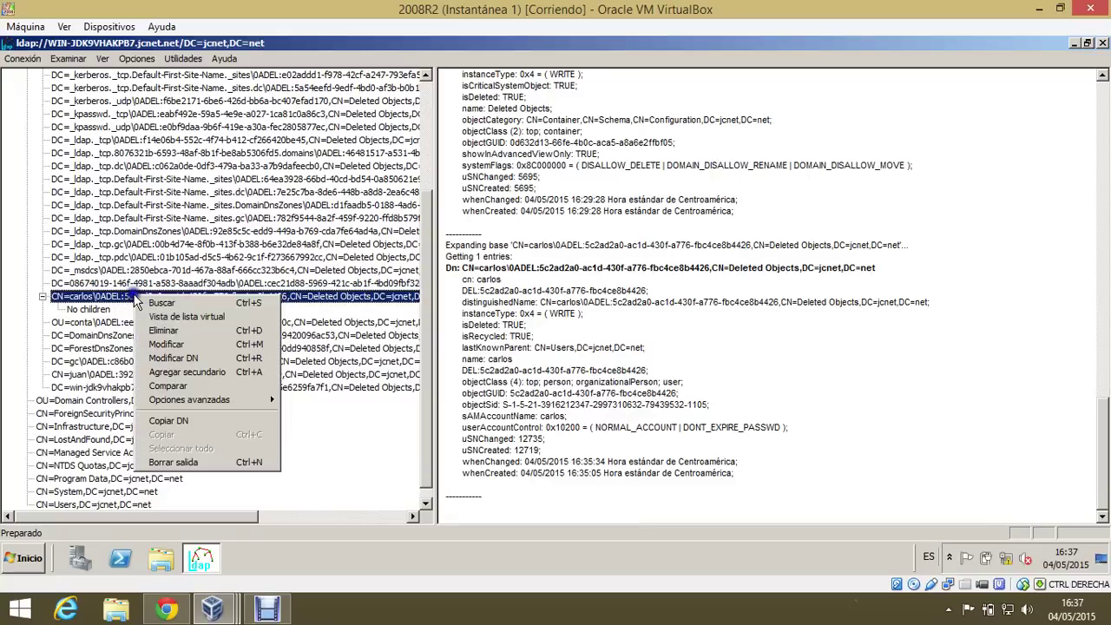
pyautogui.click(203, 344)
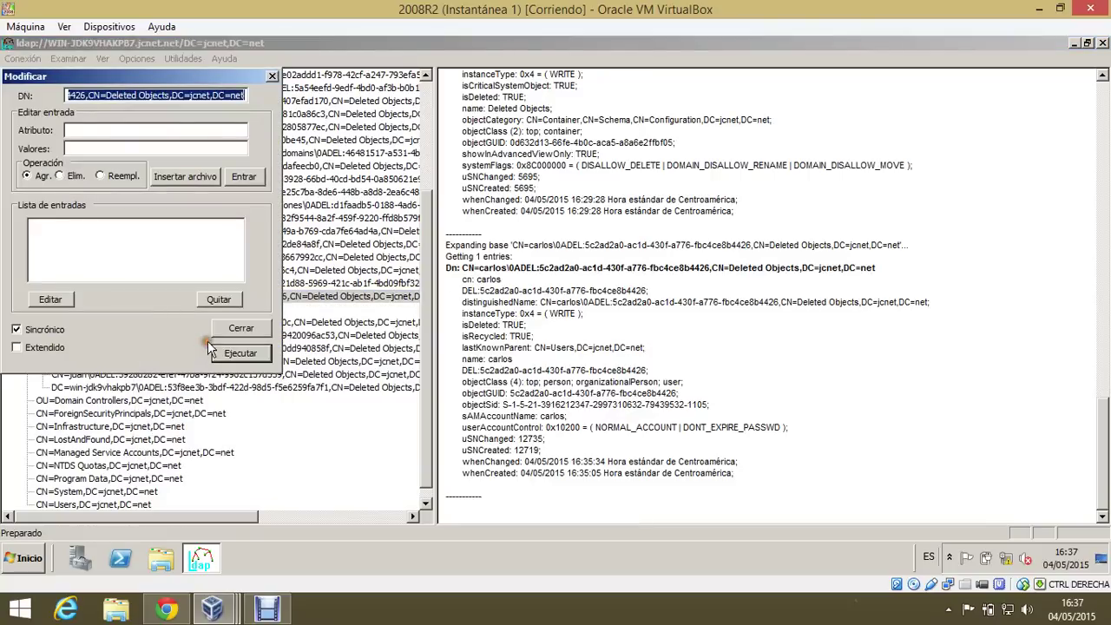
pyautogui.moveTo(218, 75); pyautogui.dragTo(293, 173)
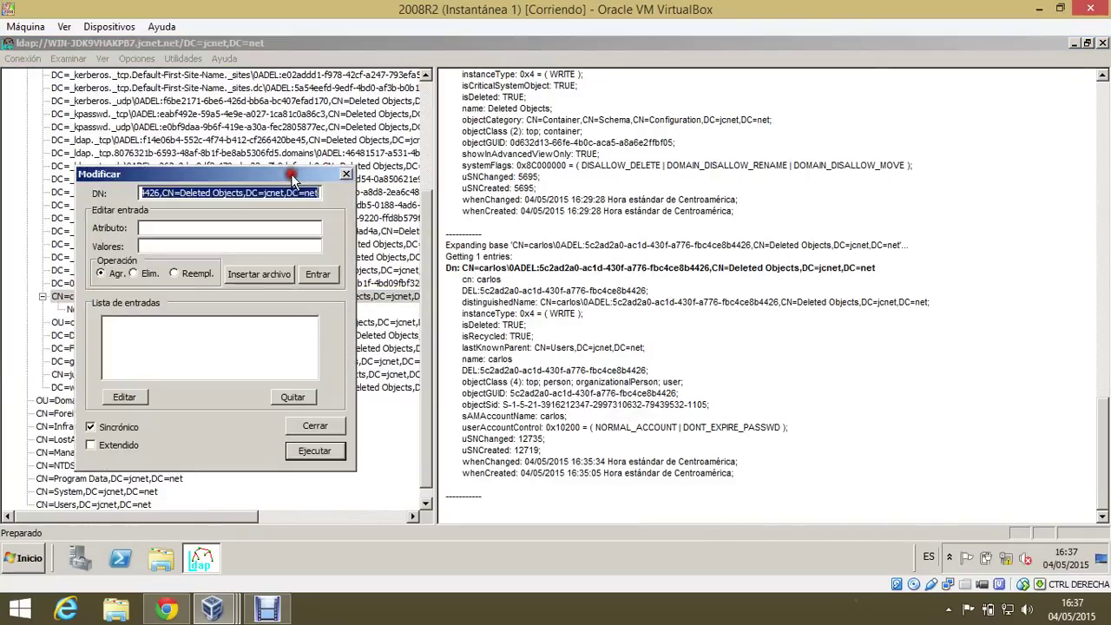
pyautogui.click(512, 293)
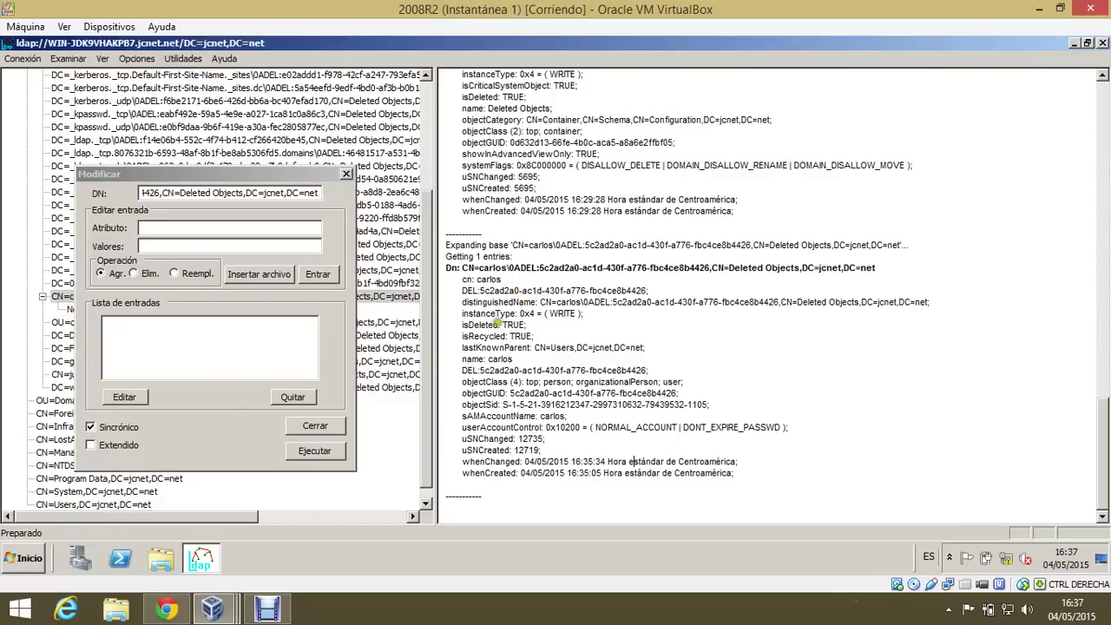
pyautogui.moveTo(501, 322); pyautogui.dragTo(455, 323)
pyautogui.rightClick(495, 324)
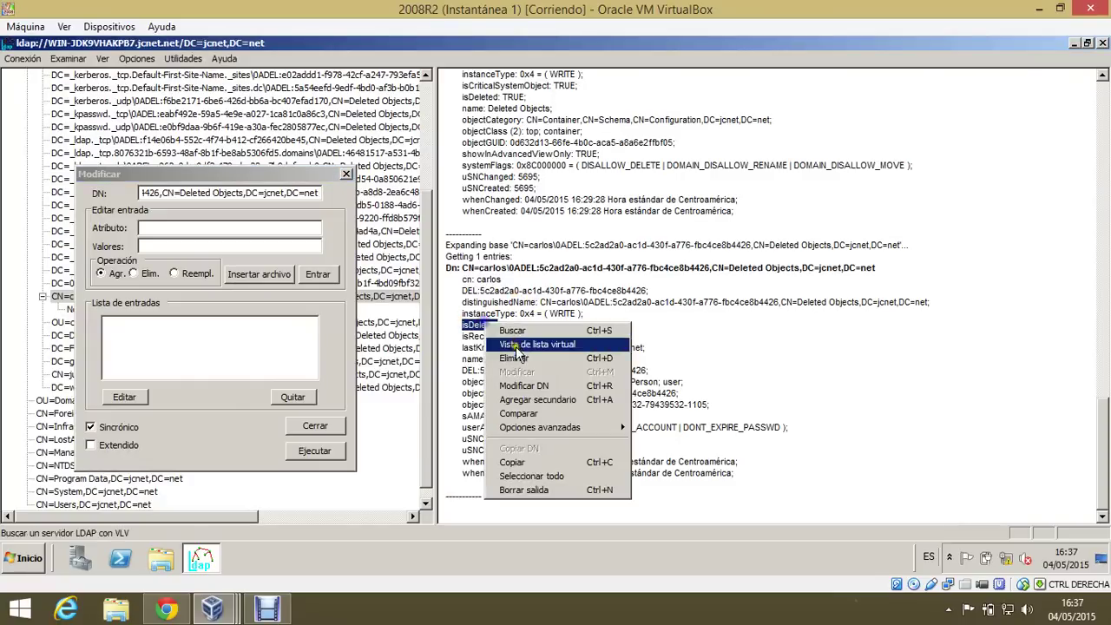
pyautogui.click(530, 462)
pyautogui.click(194, 226)
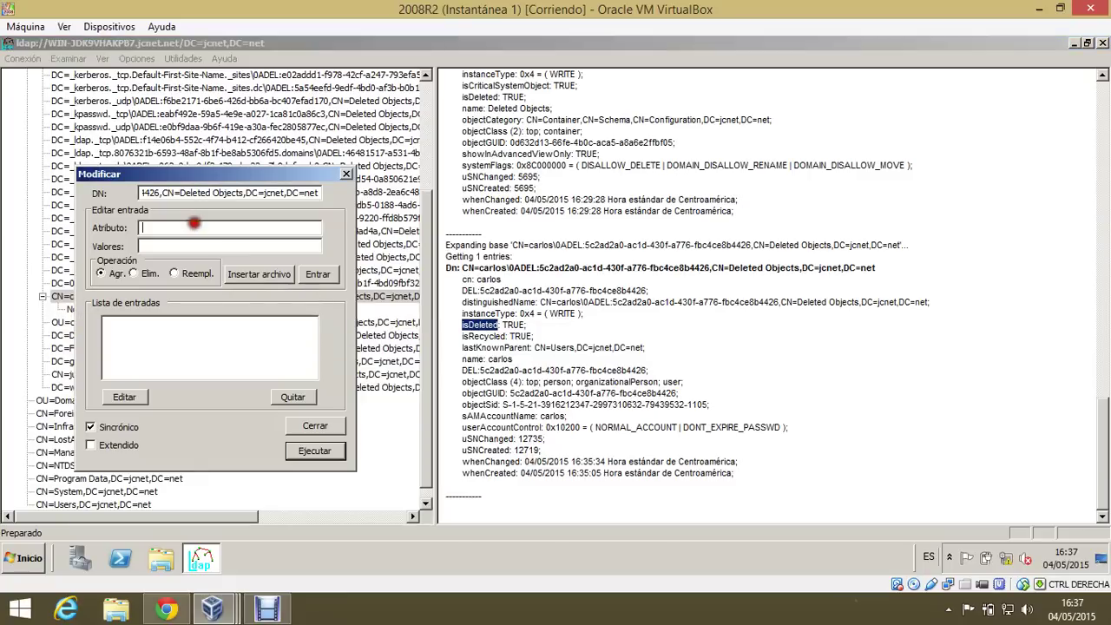
pyautogui.rightClick(198, 227)
pyautogui.click(234, 278)
pyautogui.click(148, 274)
pyautogui.click(318, 274)
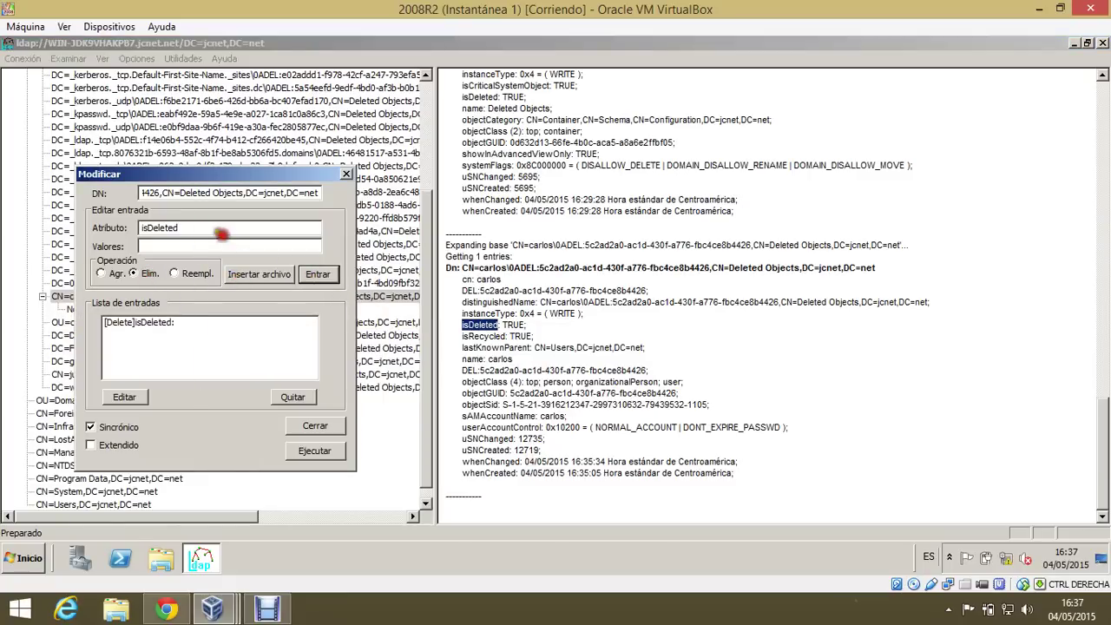
# - Replace the attribute in the modification with distinguishedName, copied from the user's listed attributes, and choose the Replace operation
pyautogui.moveTo(222, 233); pyautogui.dragTo(57, 233)
pyautogui.press('BackSpace')
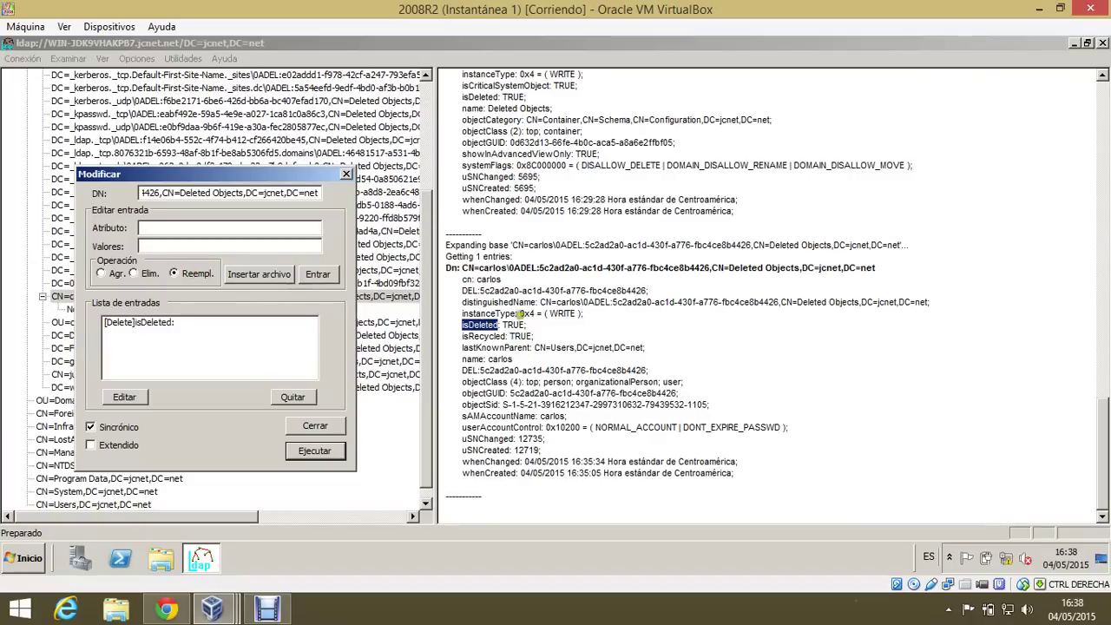
pyautogui.click(533, 301)
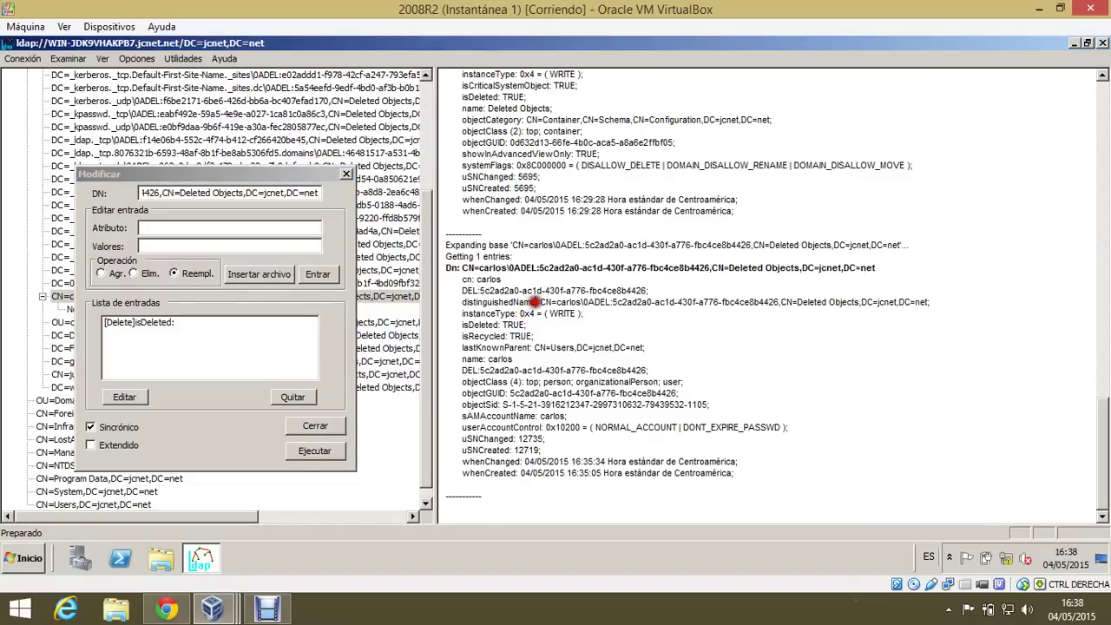
pyautogui.moveTo(536, 302); pyautogui.dragTo(457, 302)
pyautogui.rightClick(467, 305)
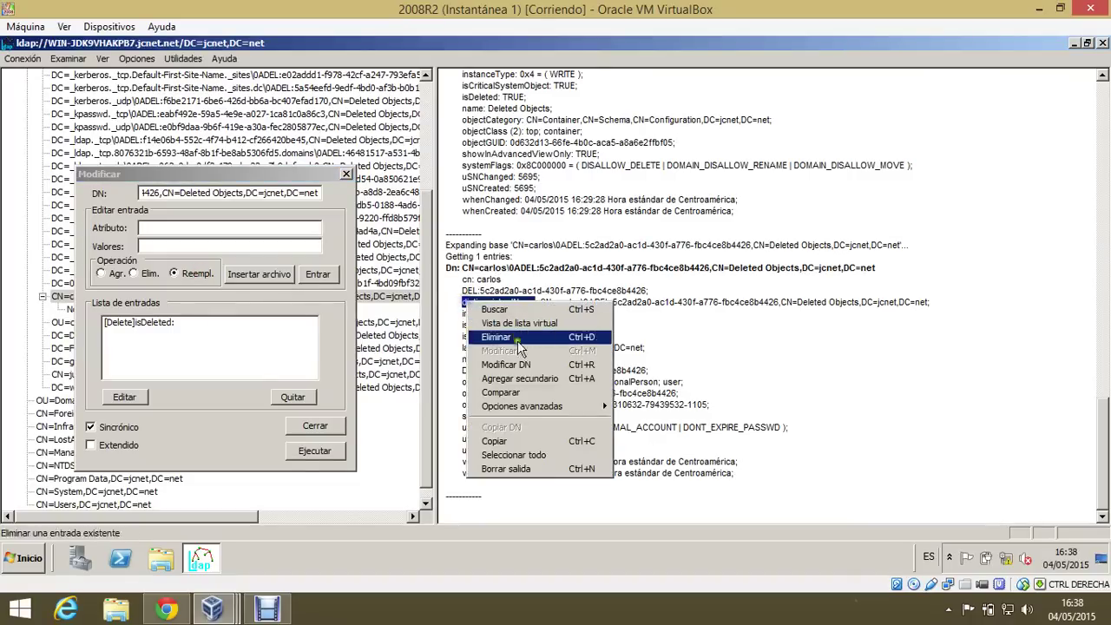
pyautogui.click(516, 437)
pyautogui.click(191, 231)
pyautogui.rightClick(191, 231)
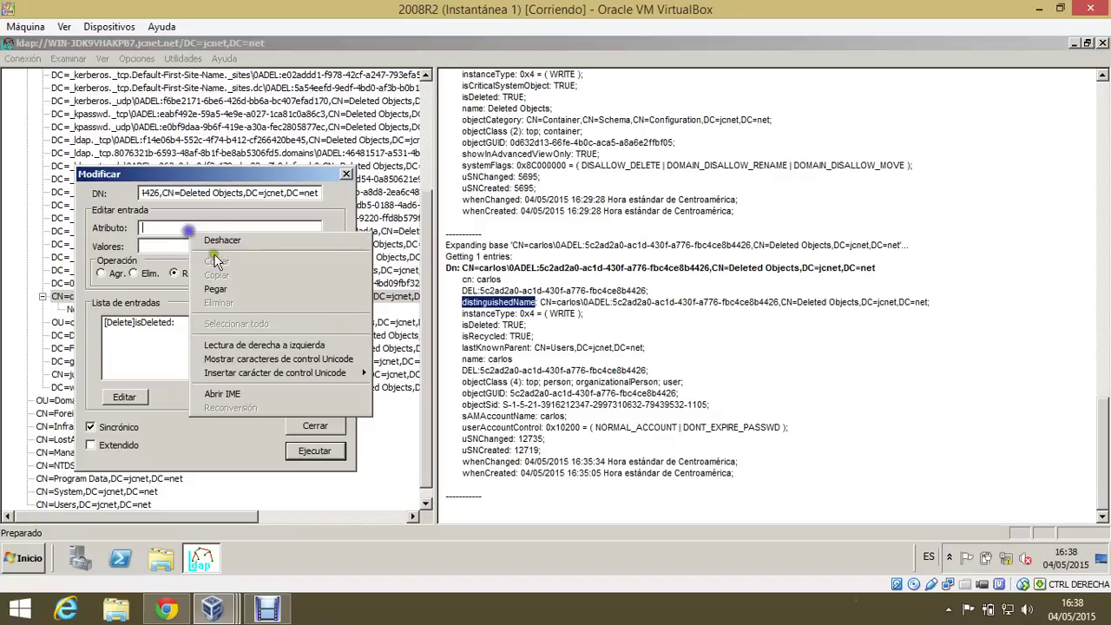
pyautogui.click(227, 290)
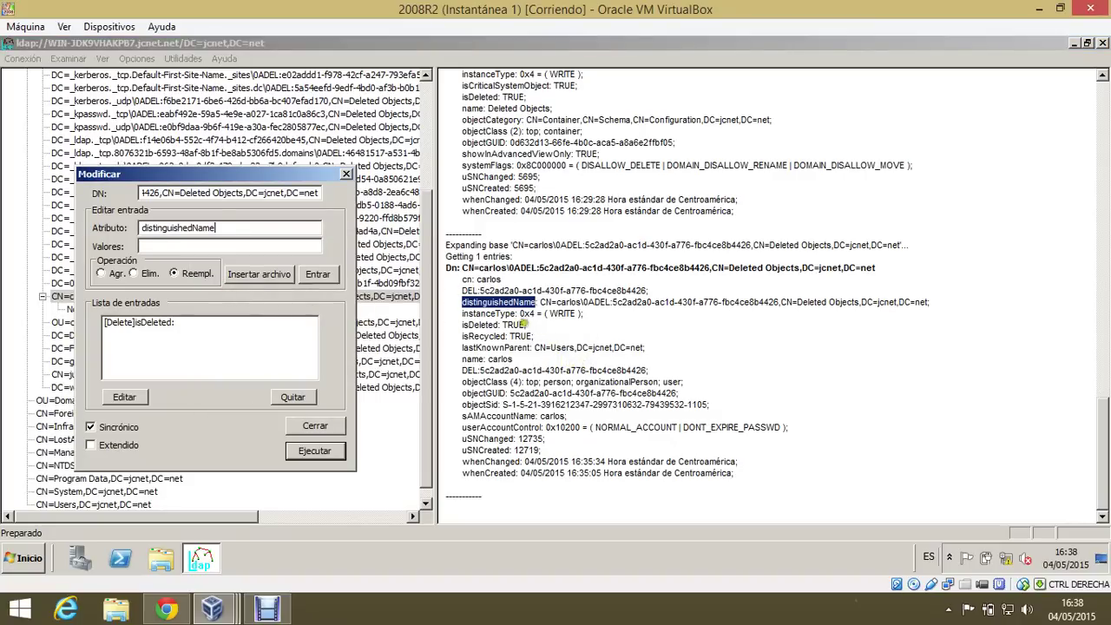
# - Begin the distinguishedName value with CN= and the deleted user's name copied from the cn attribute, followed by a comma
pyautogui.click(502, 280)
pyautogui.click(505, 279)
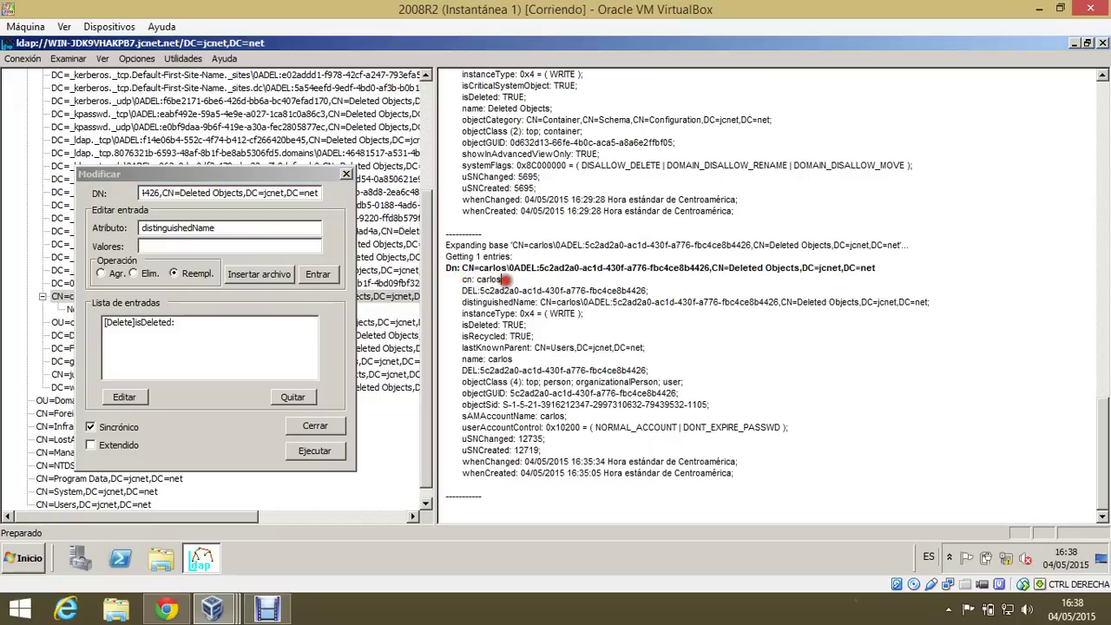
pyautogui.moveTo(503, 280); pyautogui.dragTo(463, 280)
pyautogui.rightClick(479, 279)
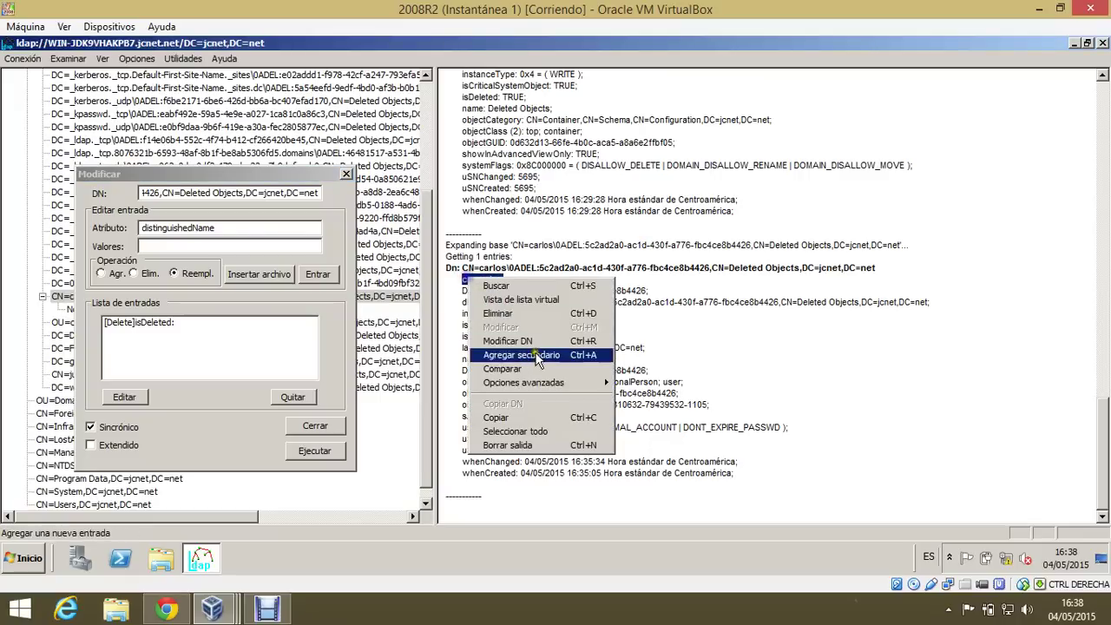
pyautogui.click(537, 418)
pyautogui.click(170, 246)
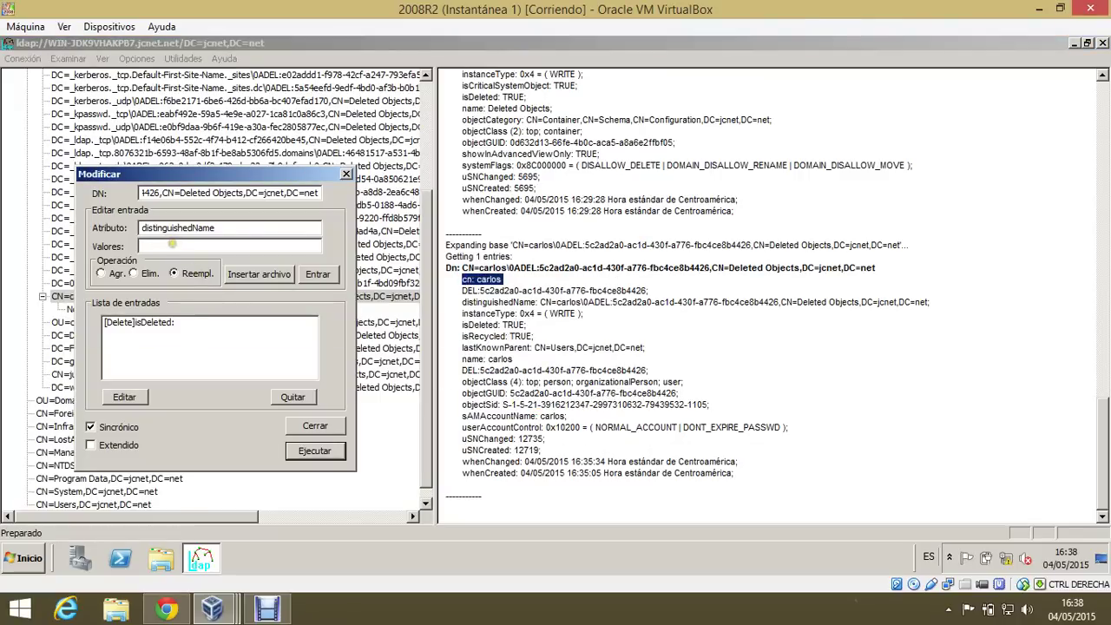
pyautogui.hotkey('ctrl', 'v')
pyautogui.click(159, 247)
pyautogui.write('C')
pyautogui.click(185, 246)
pyautogui.write(',')
# - Append the lastKnownParent path CN=Users,DC=jcnet,DC=net to the value and add the distinguishedName Replace operation to the entry list
pyautogui.click(643, 347)
pyautogui.moveTo(643, 348); pyautogui.dragTo(584, 348)
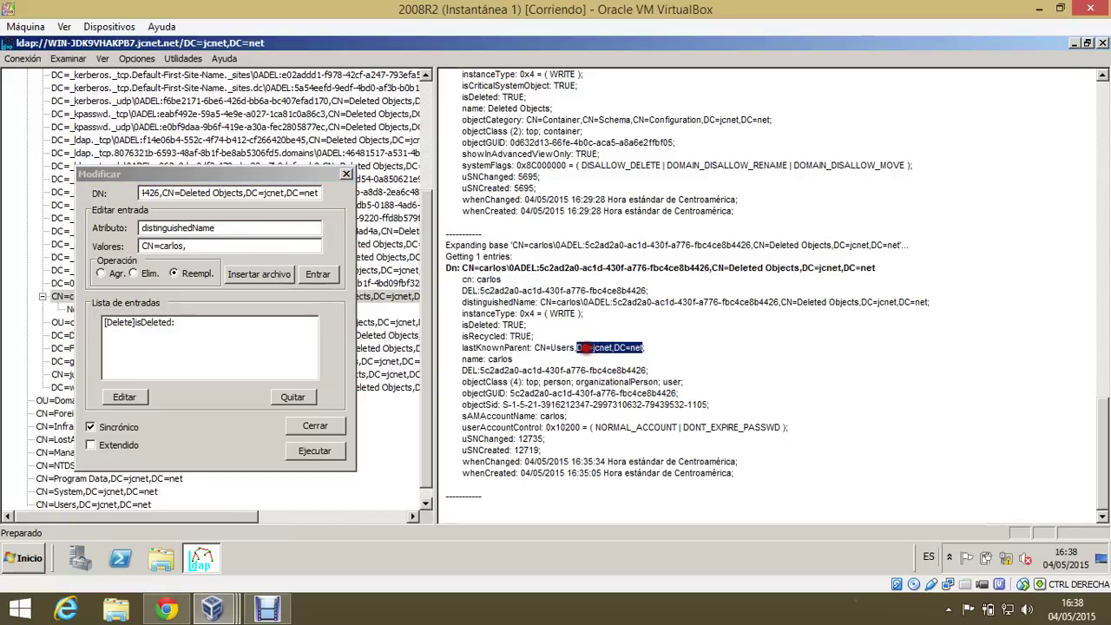
pyautogui.moveTo(585, 347); pyautogui.dragTo(535, 348)
pyautogui.rightClick(537, 347)
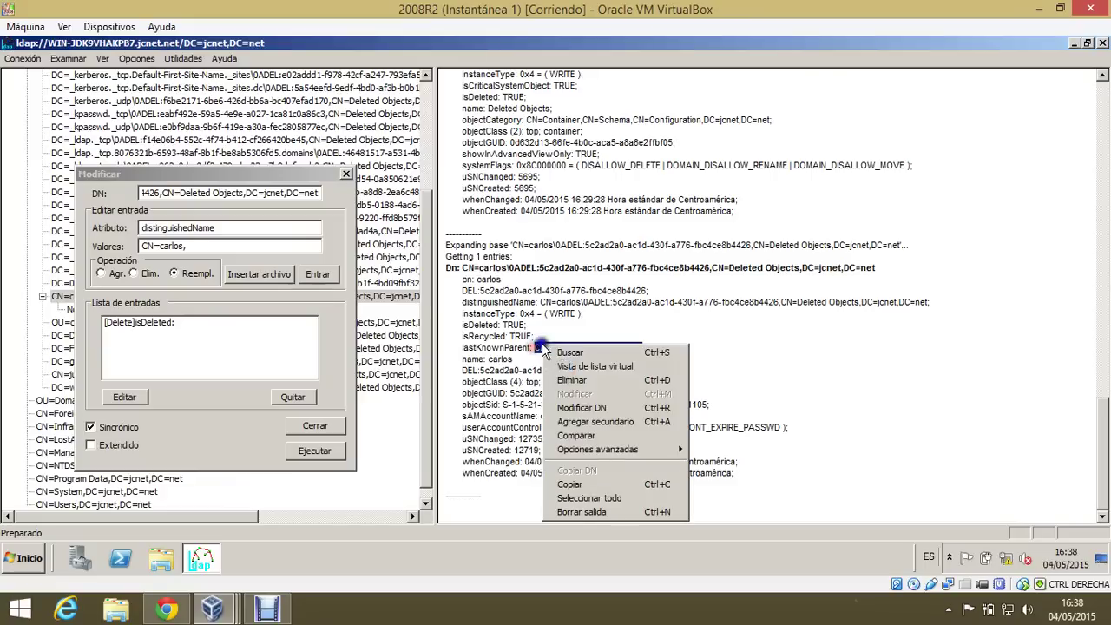
pyautogui.click(608, 485)
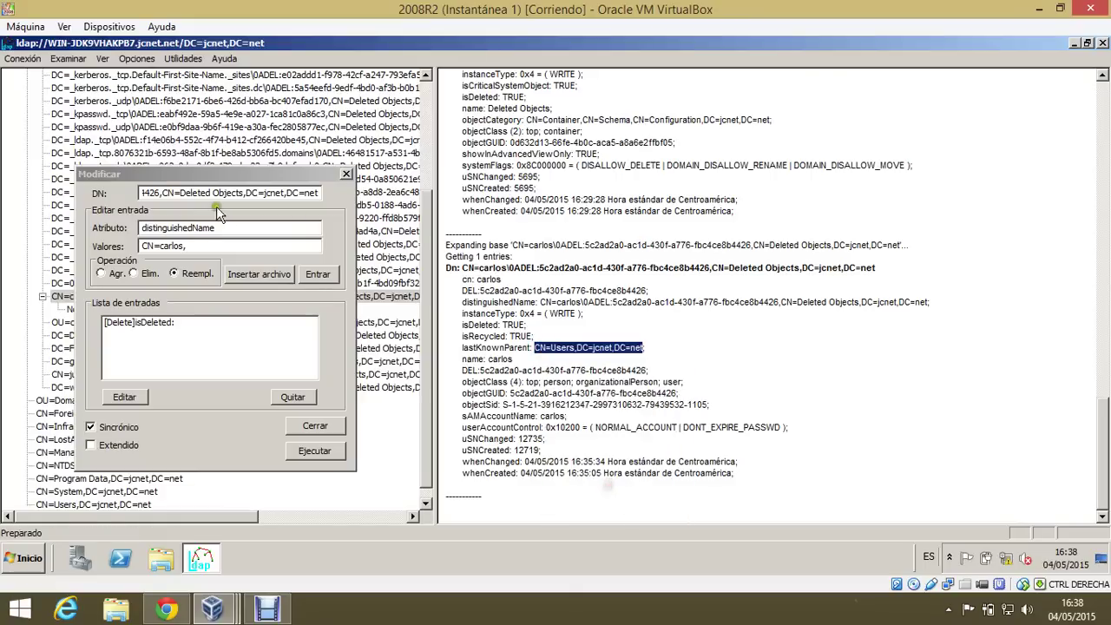
pyautogui.click(211, 246)
pyautogui.rightClick(211, 246)
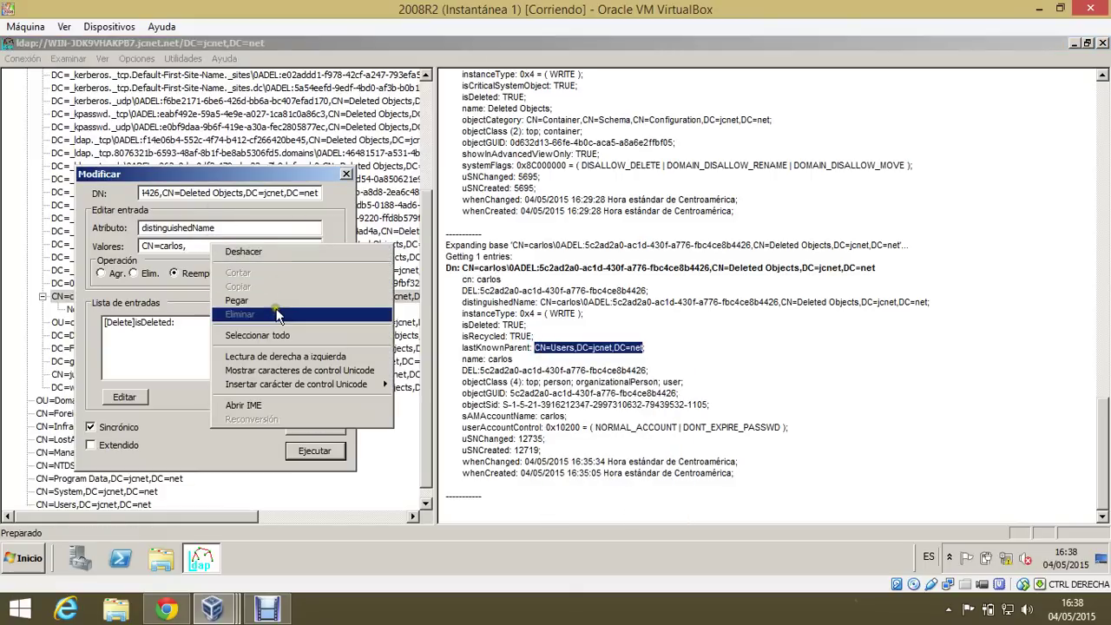
pyautogui.click(278, 308)
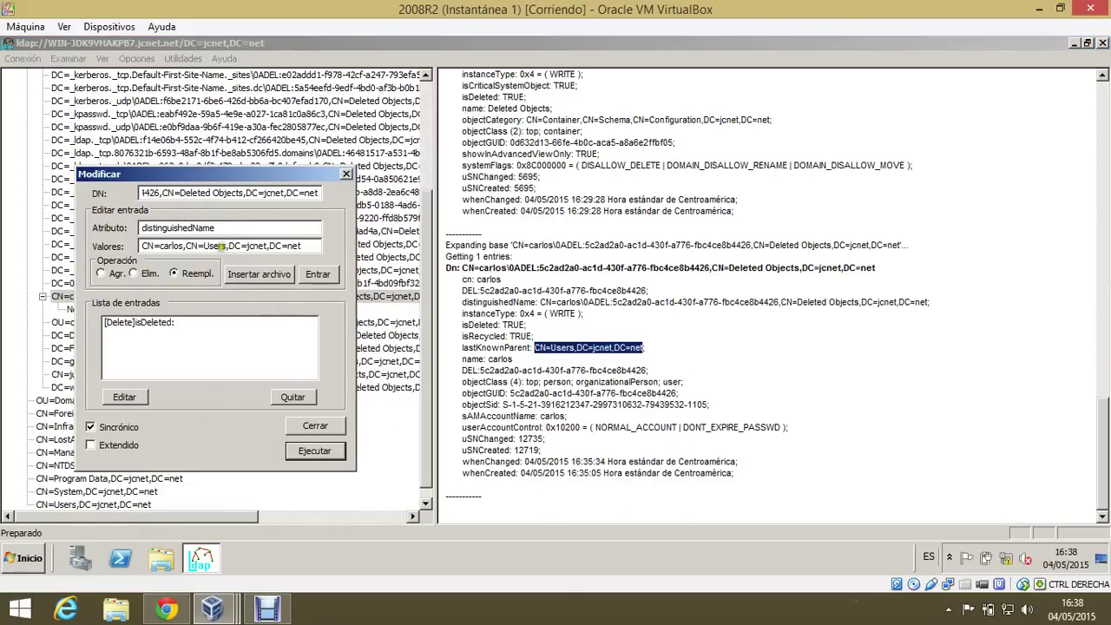
pyautogui.moveTo(223, 247); pyautogui.dragTo(313, 248)
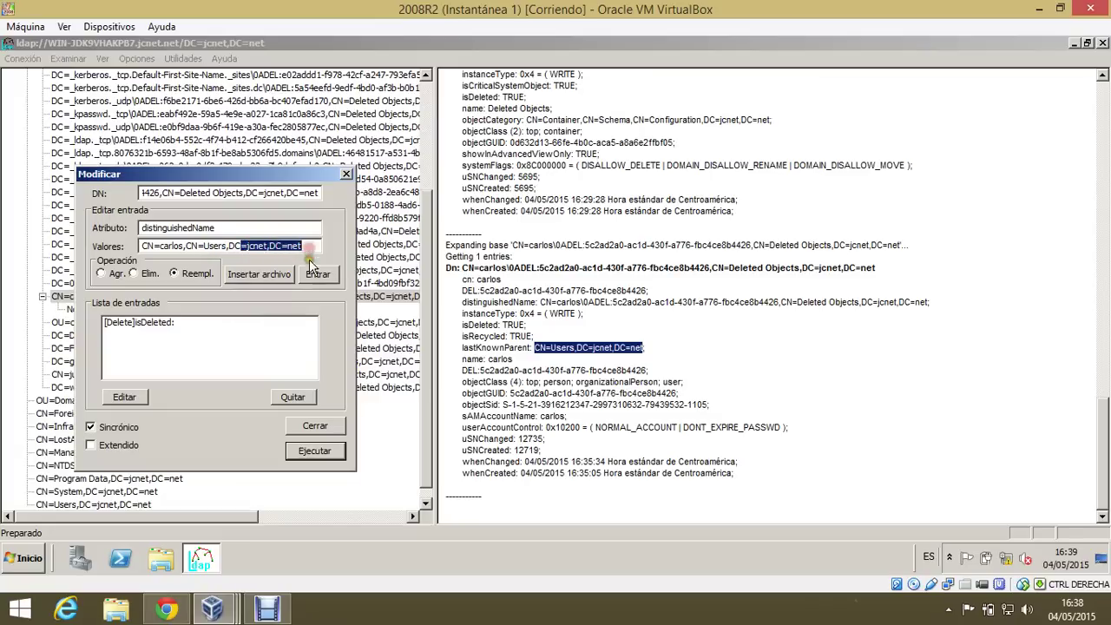
pyautogui.click(318, 274)
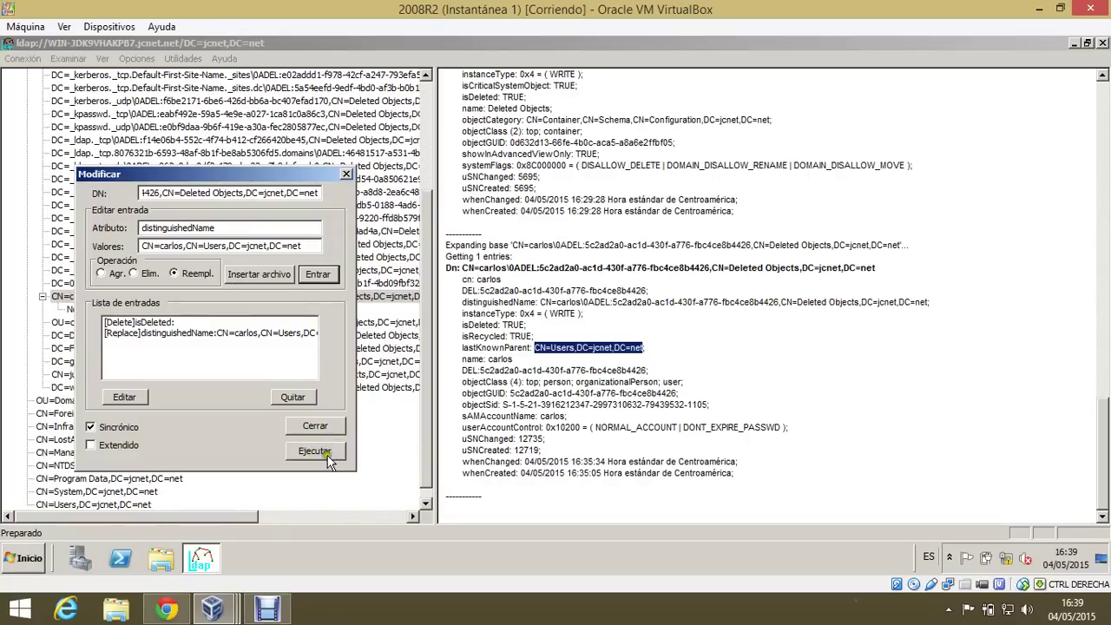
# - Enable the Extended option and run the modification to restore the deleted user
pyautogui.click(122, 446)
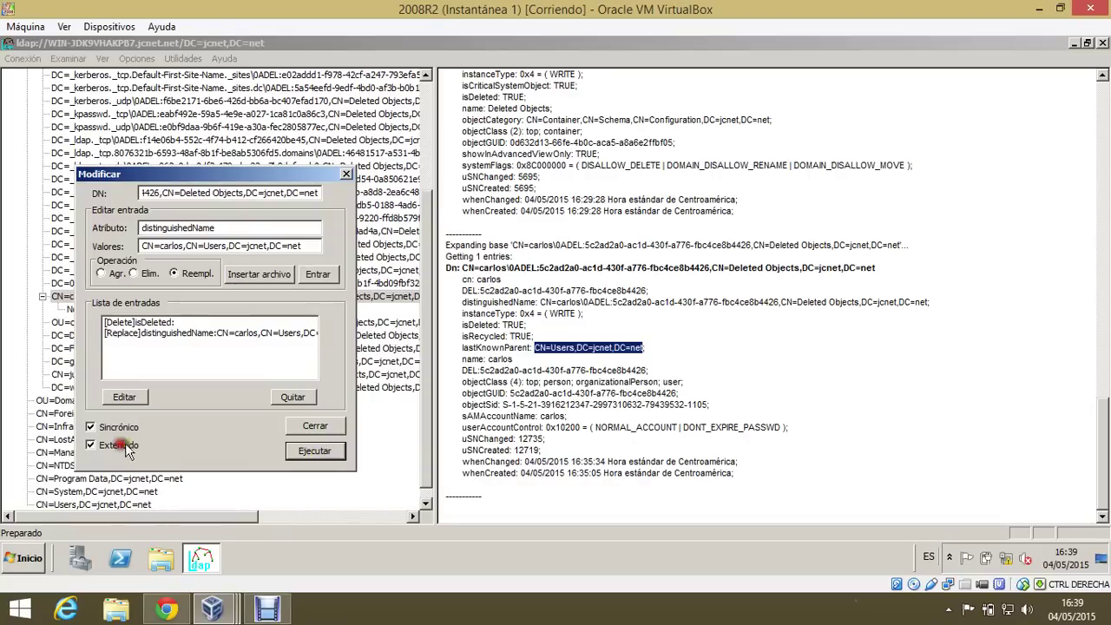
pyautogui.click(314, 450)
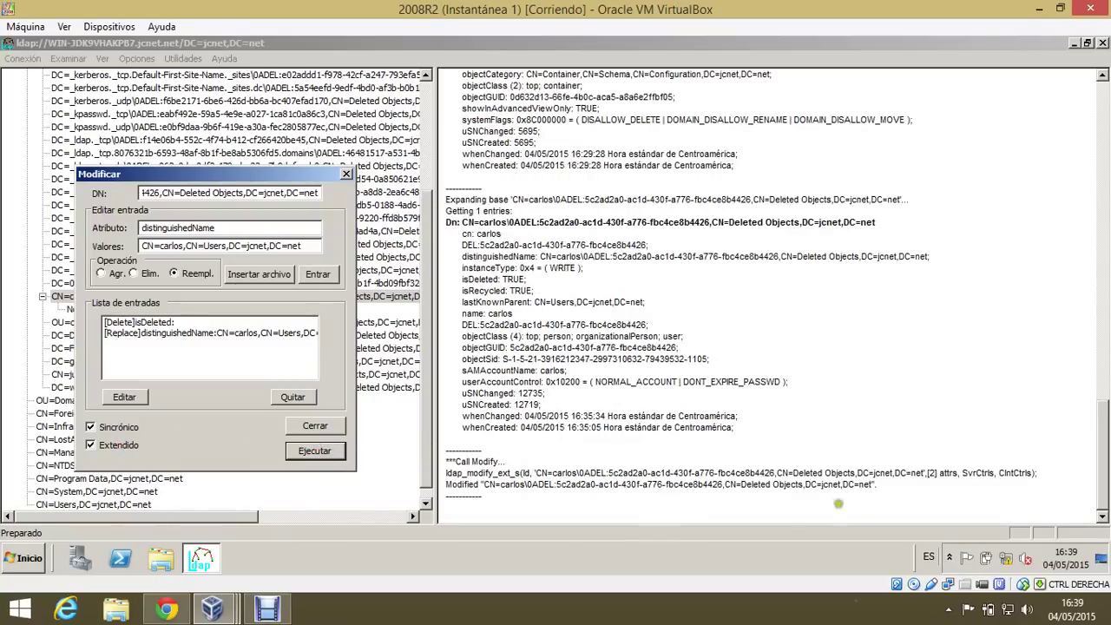
pyautogui.click(917, 491)
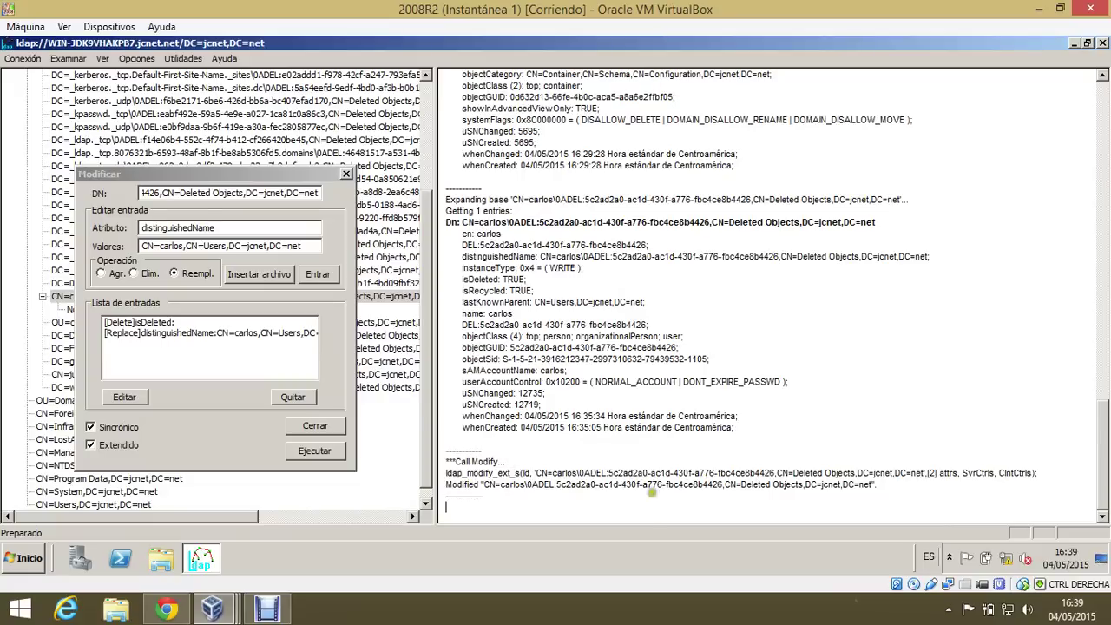
# - Switch to Active Directory Users and Computers and show the Users container of the jcnet.net domain
pyautogui.click(26, 560)
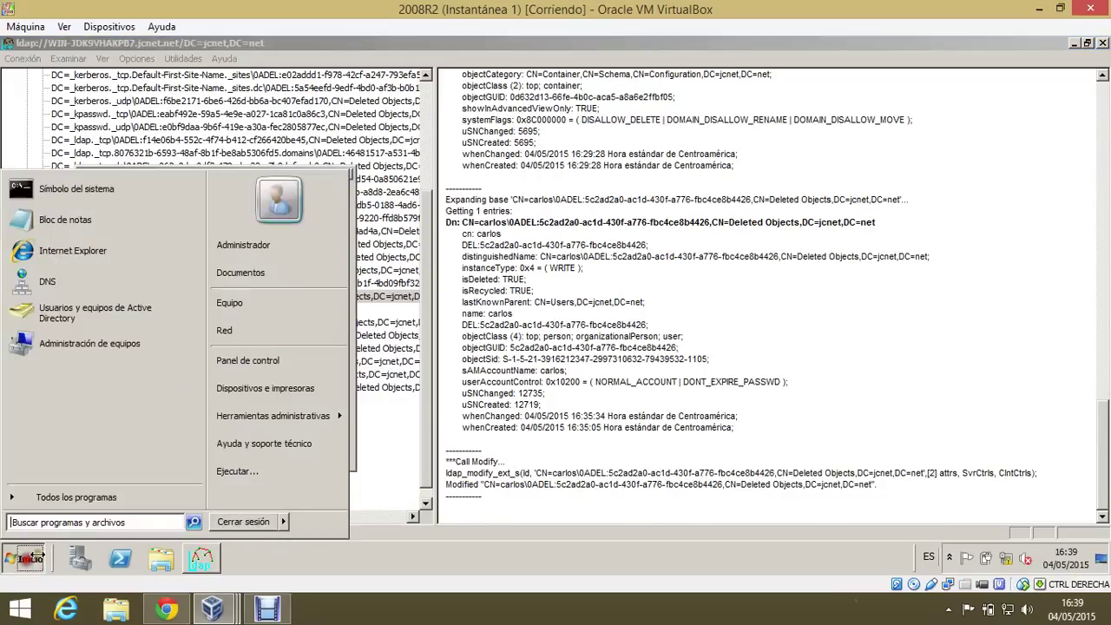
pyautogui.moveTo(341, 435)
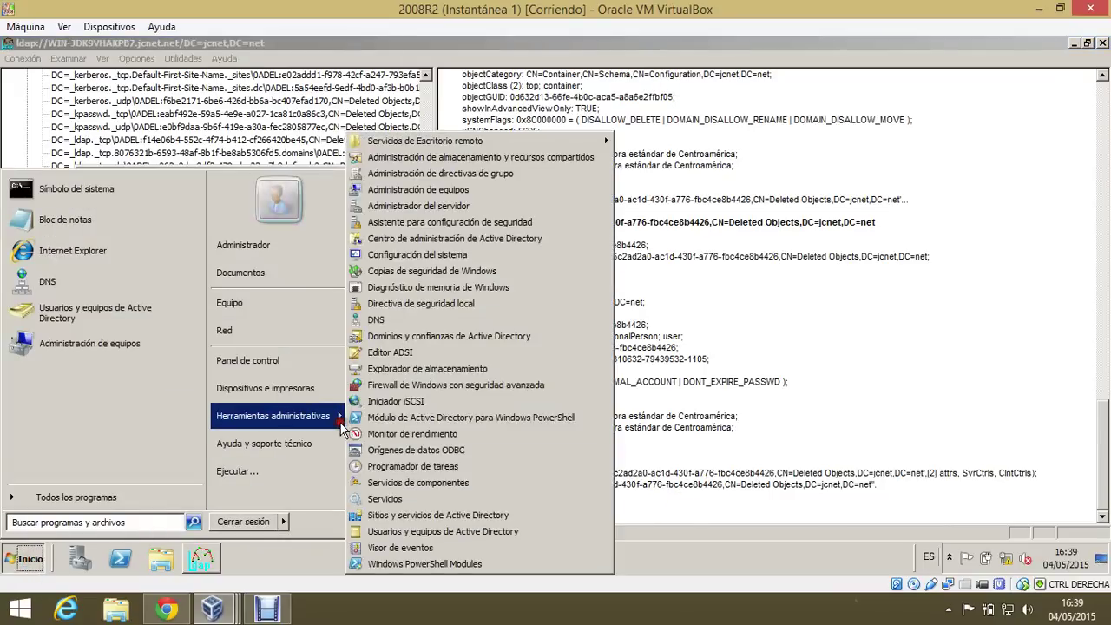
pyautogui.click(513, 533)
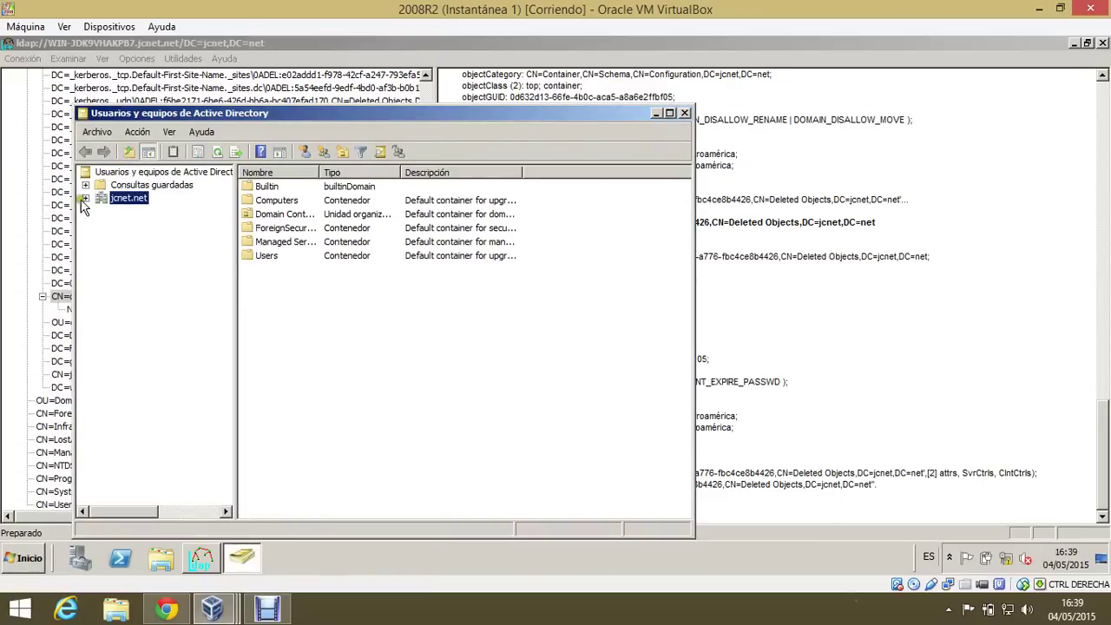
pyautogui.click(85, 199)
pyautogui.click(138, 277)
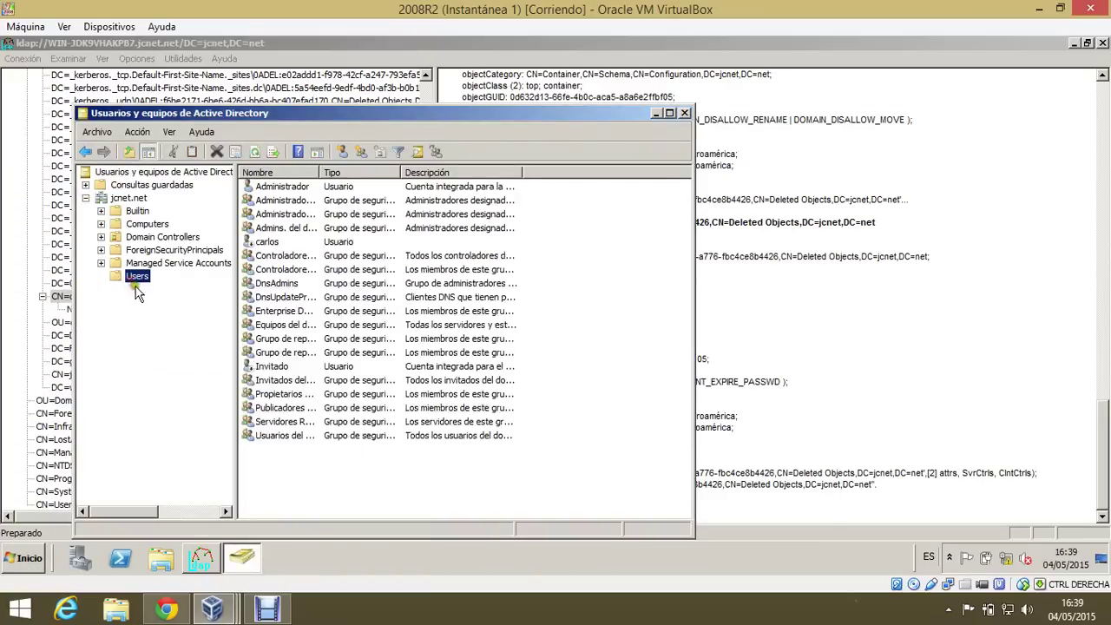
# - Reset the restored user's password with the unlock account option selected, entering and confirming the new account password
pyautogui.click(276, 244)
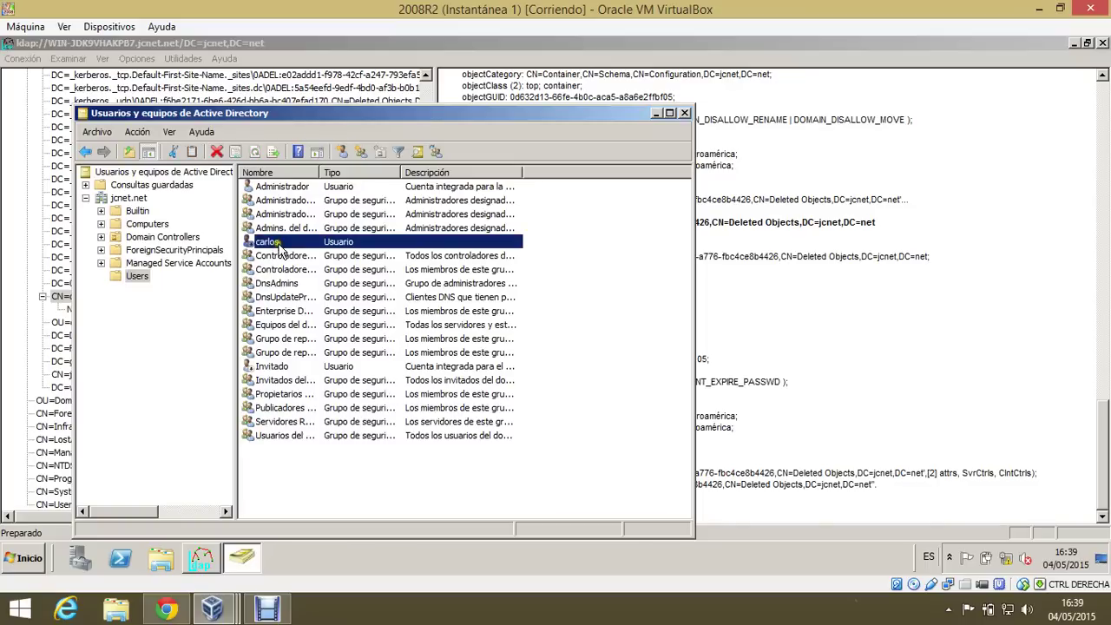
pyautogui.rightClick(278, 246)
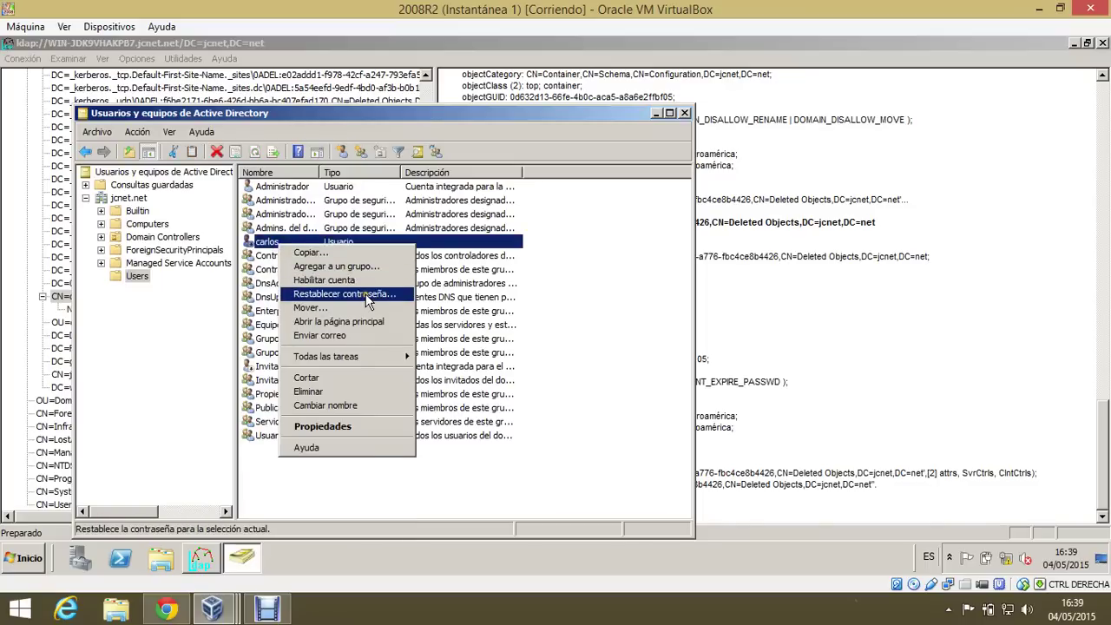
pyautogui.click(368, 295)
pyautogui.click(317, 379)
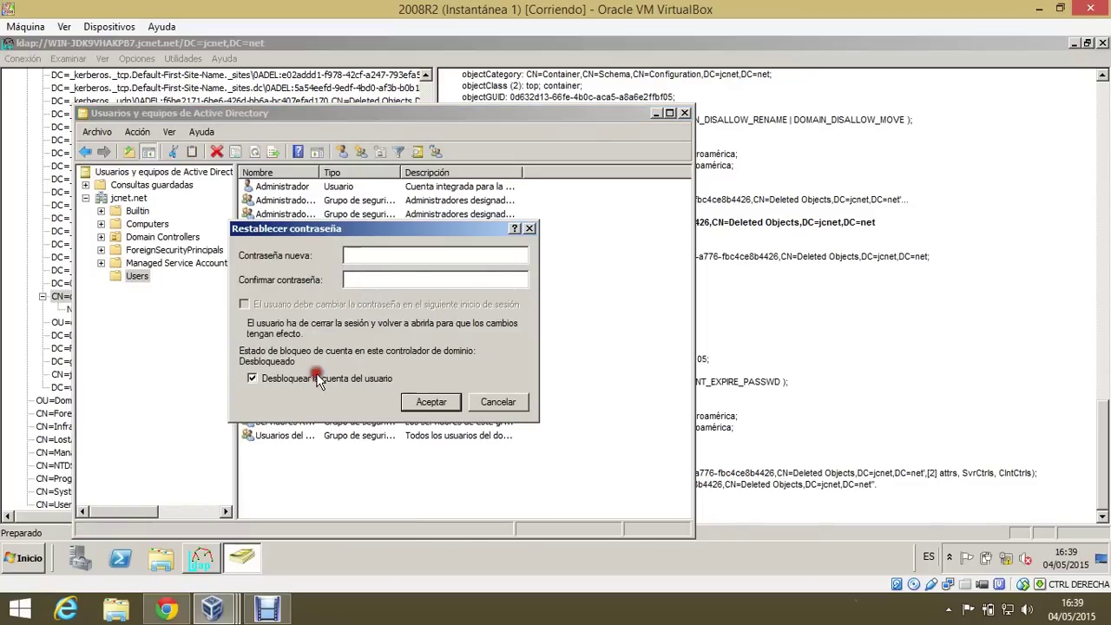
pyautogui.click(366, 255)
pyautogui.click(397, 279)
pyautogui.write('a')
pyautogui.press('Return')
pyautogui.click(657, 344)
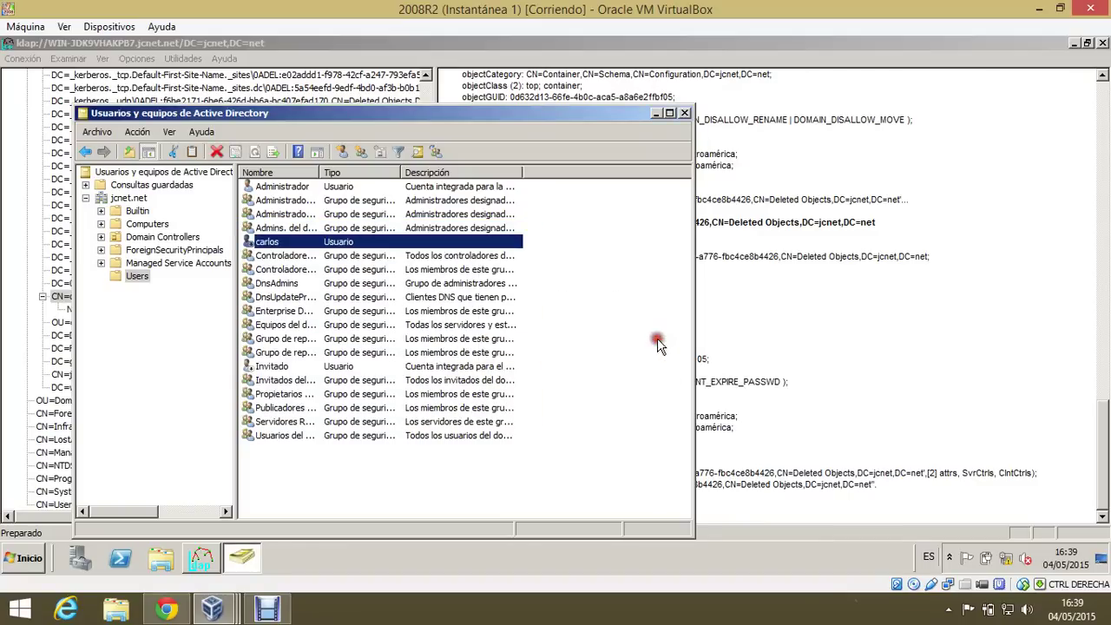
# - Enable the restored user's account in the Users container and dismiss the confirmation
pyautogui.rightClick(304, 243)
pyautogui.click(374, 282)
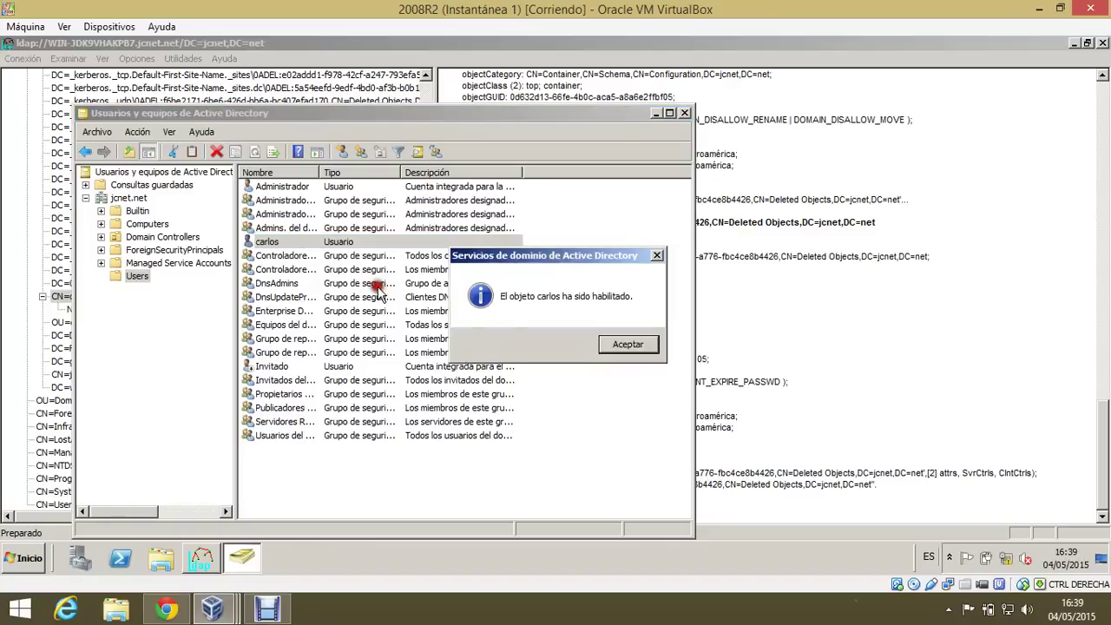
pyautogui.click(630, 344)
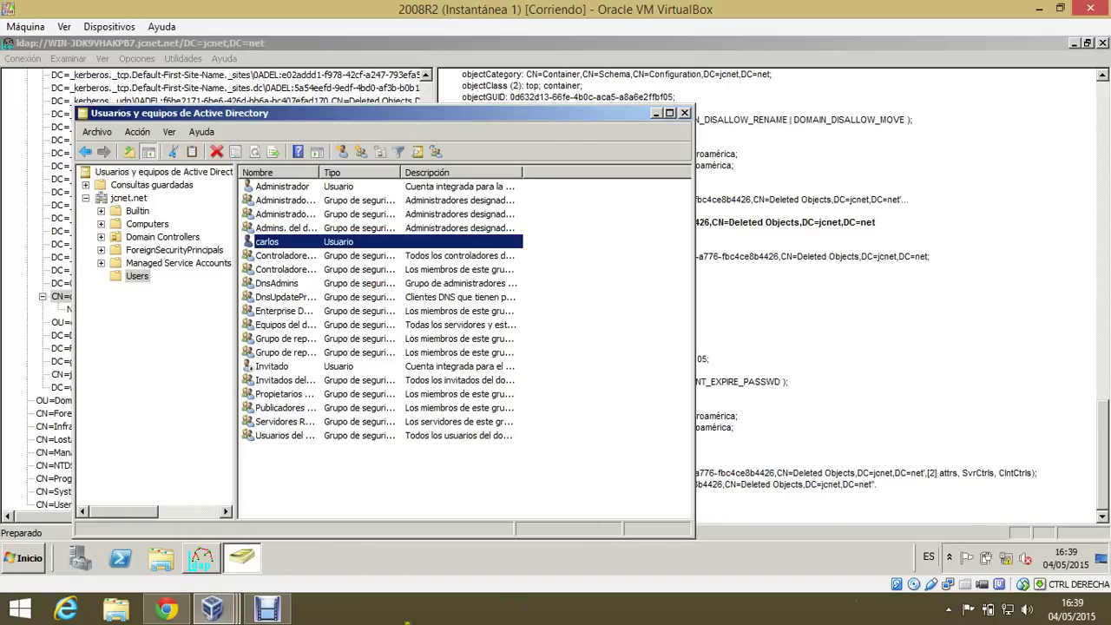
# - Switch to the W7 virtual machine, dismiss the open dialogs and system properties, and restart the computer to apply the changes
pyautogui.moveTo(239, 615)
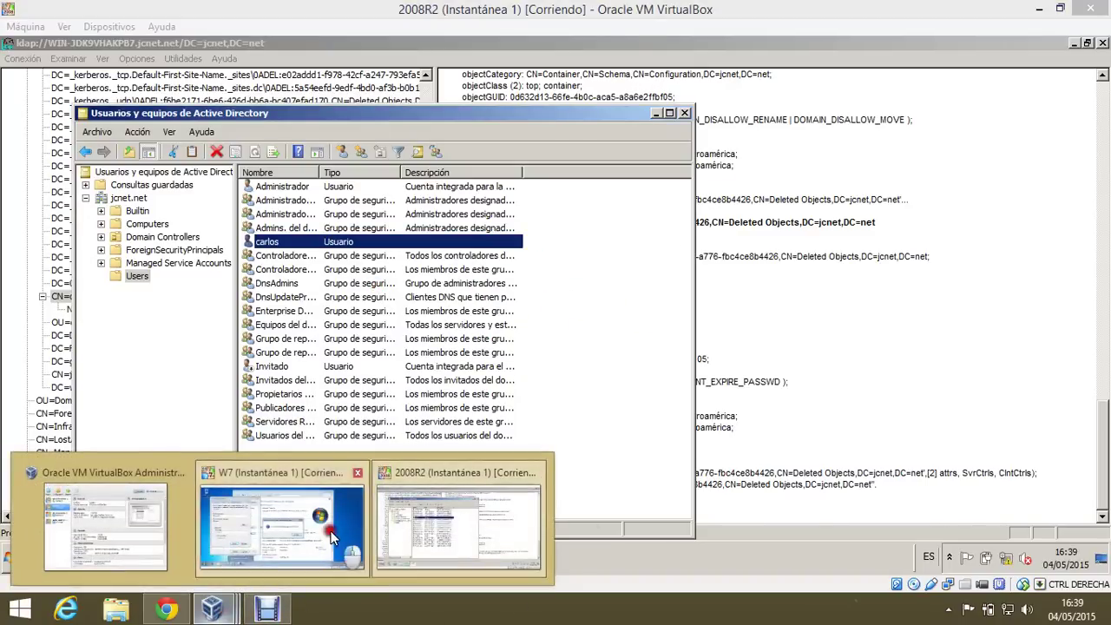
pyautogui.click(329, 531)
pyautogui.click(651, 365)
pyautogui.click(653, 319)
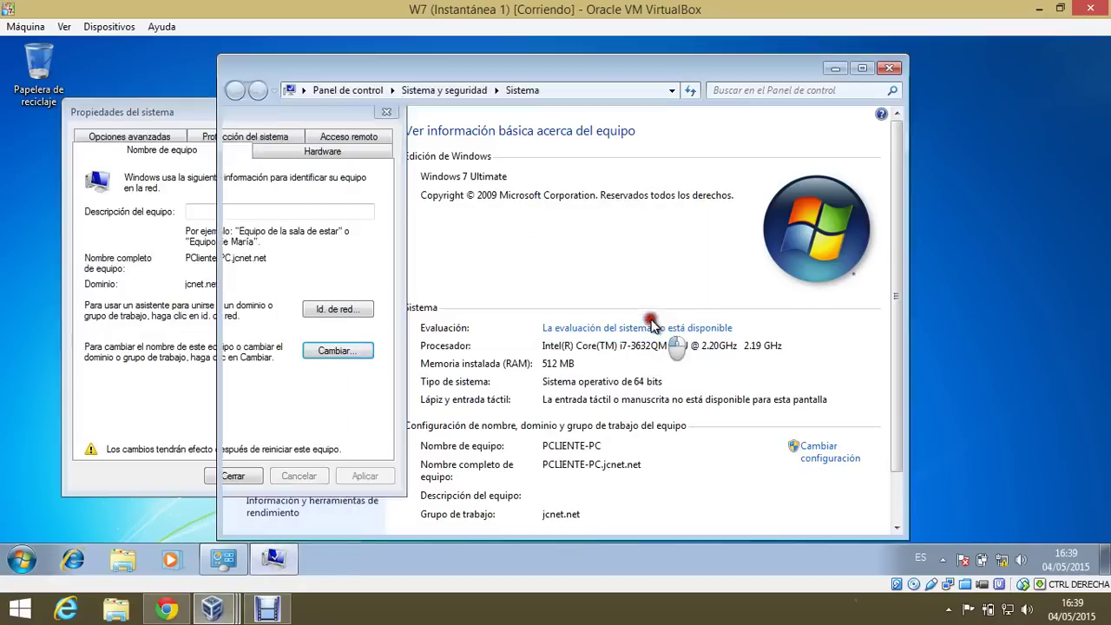
pyautogui.click(233, 476)
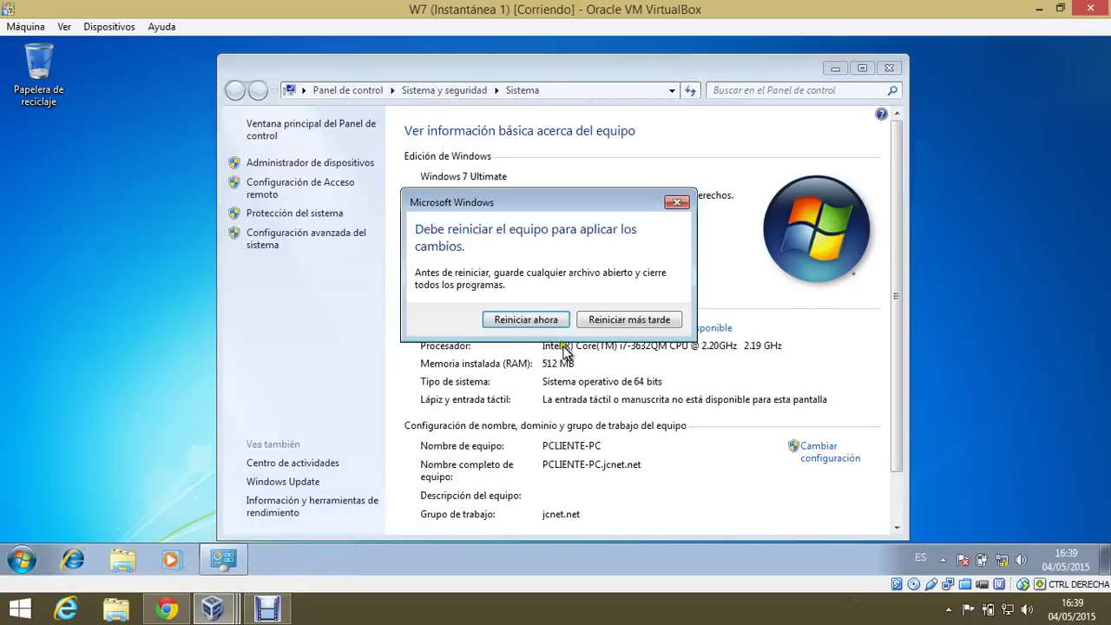
pyautogui.click(550, 317)
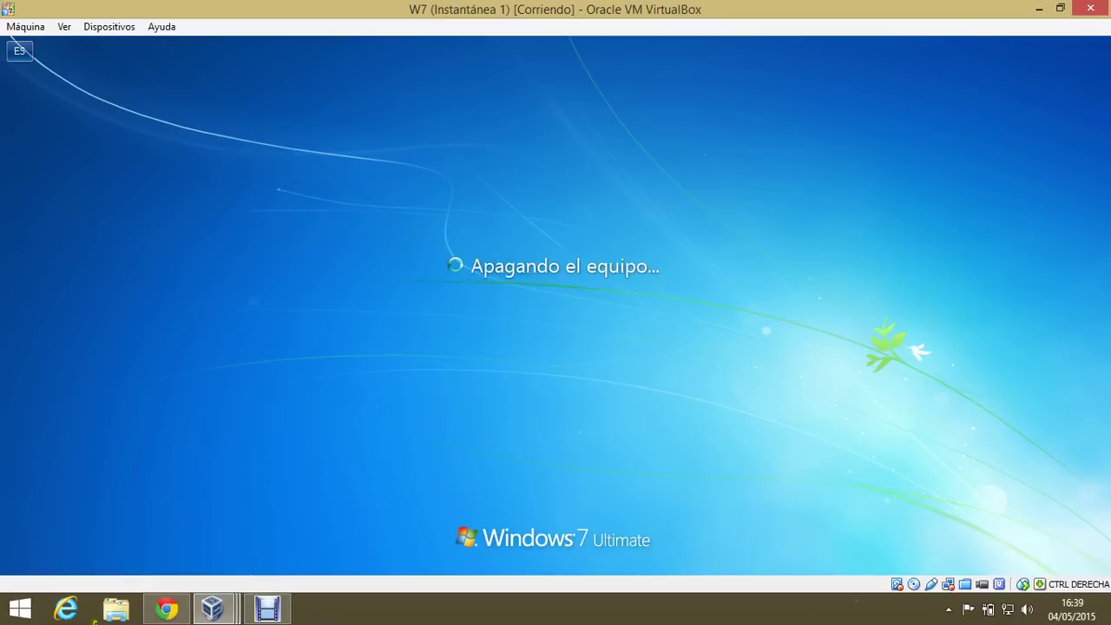
# - Return to Ldp on the 2008R2 virtual machine, close the finished modification, and collapse the restored user's entry
pyautogui.moveTo(224, 613)
pyautogui.click(459, 528)
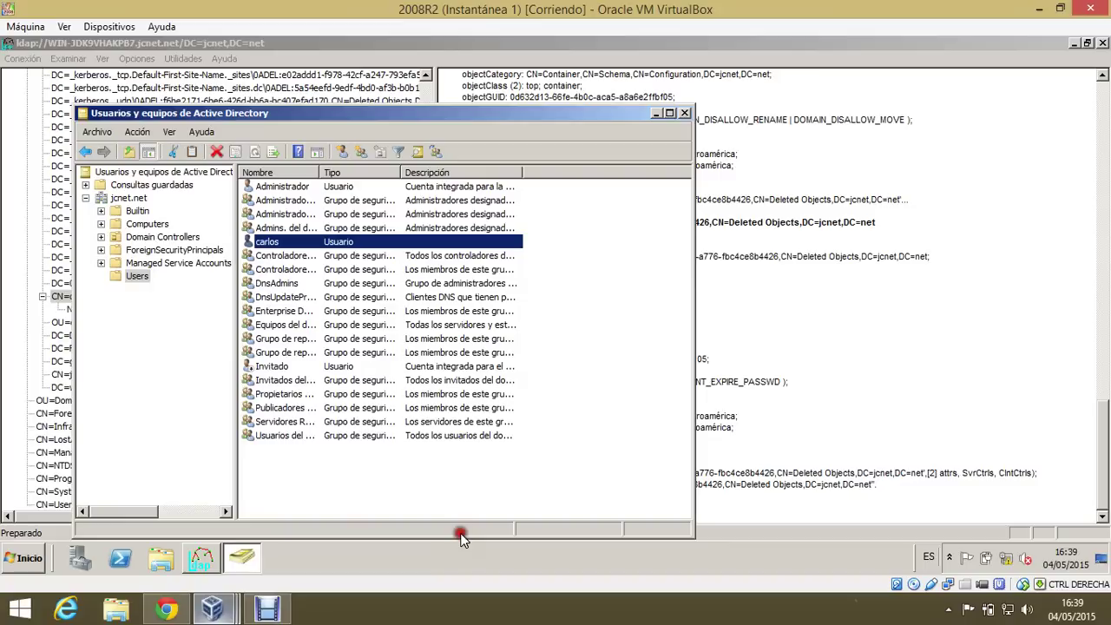
pyautogui.click(770, 252)
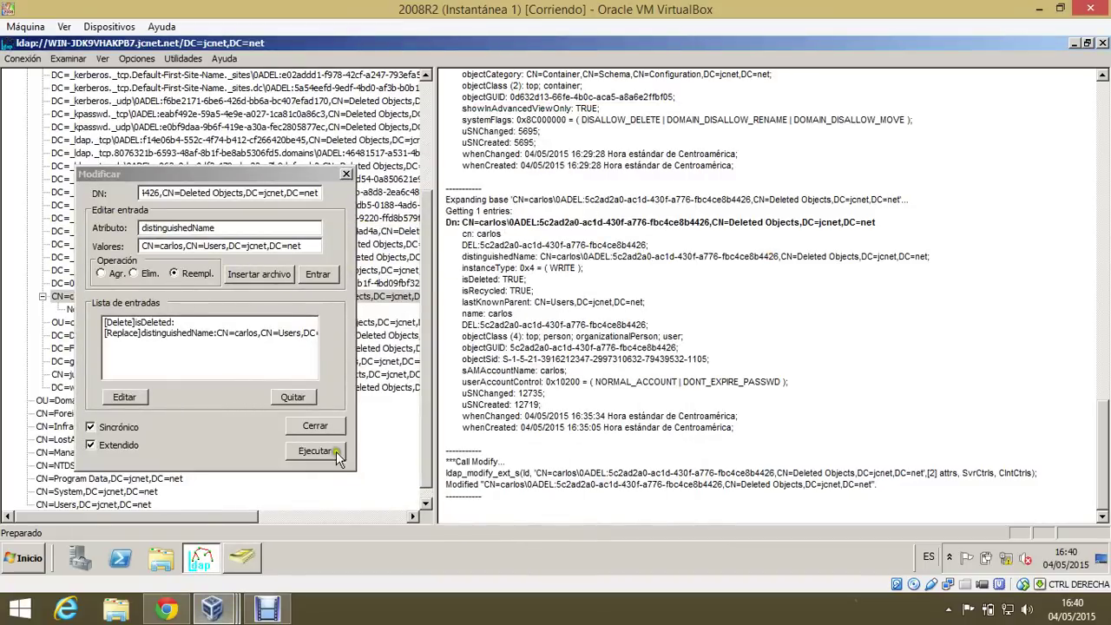
pyautogui.click(316, 426)
pyautogui.click(41, 298)
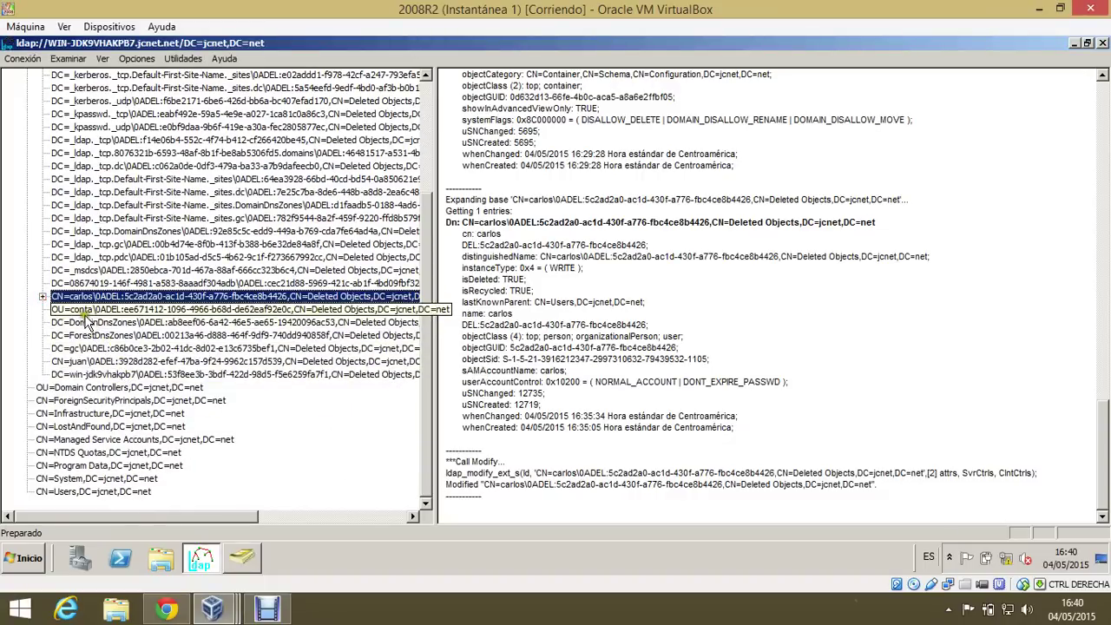
# - Compose the value OU=conta,CN=Users,DC=jcnet,DC=net in a modification of the deleted conta organizational unit and copy it before closing
pyautogui.click(87, 311)
pyautogui.rightClick(87, 313)
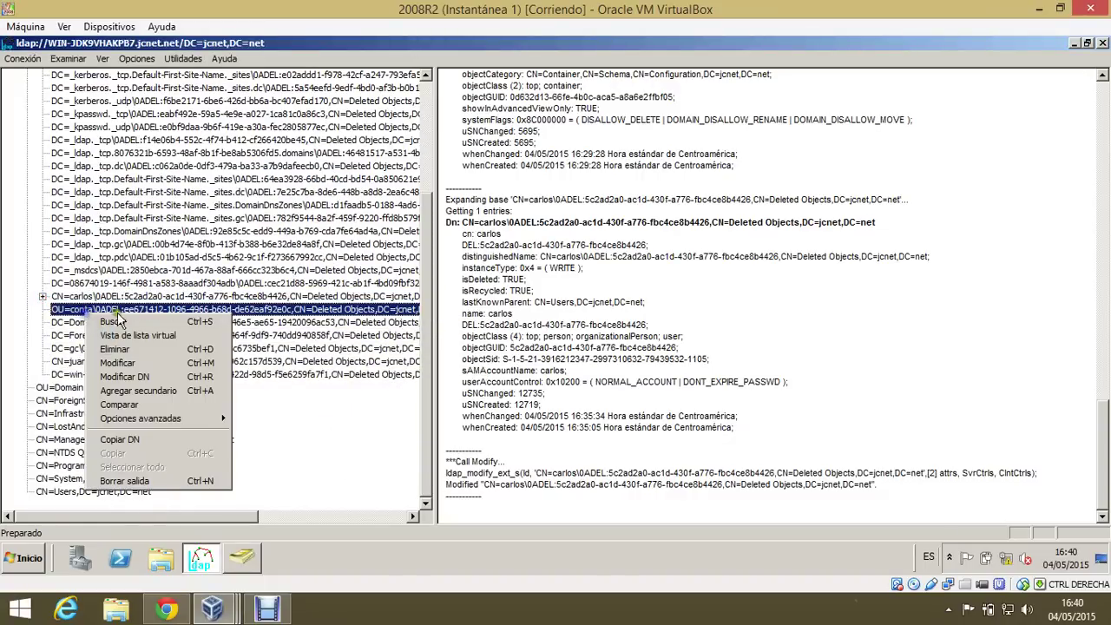
pyautogui.click(168, 364)
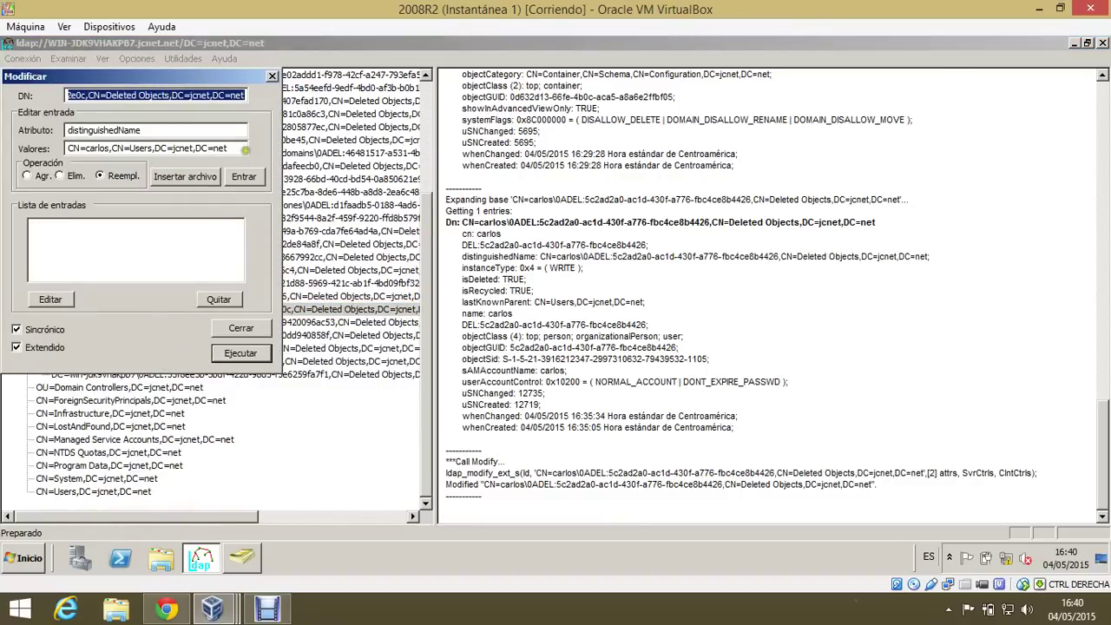
pyautogui.moveTo(242, 148); pyautogui.dragTo(17, 165)
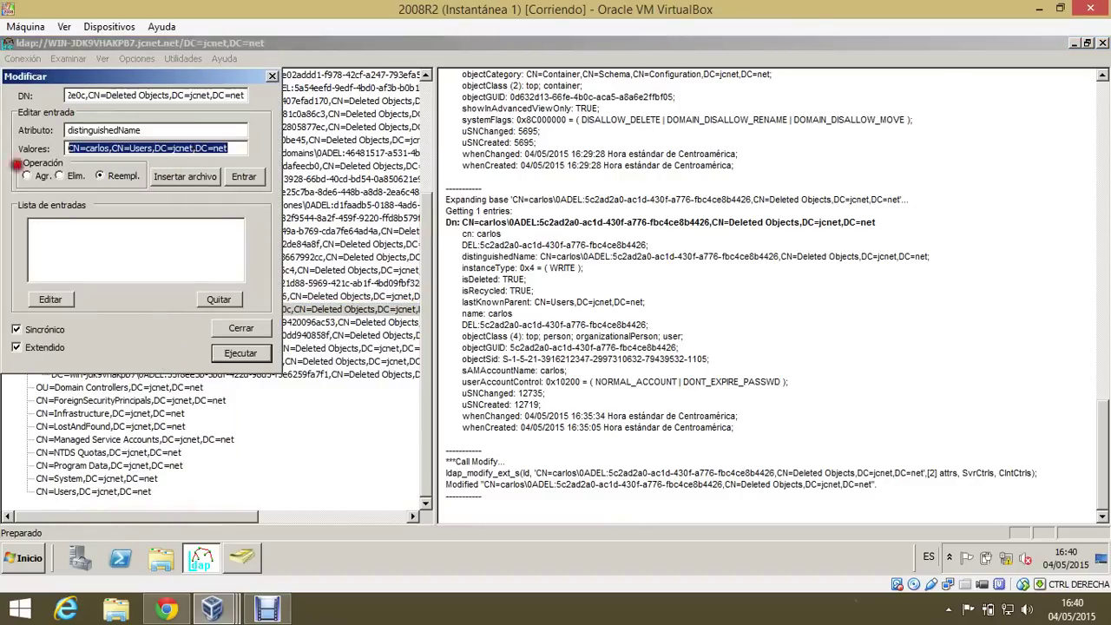
pyautogui.click(113, 149)
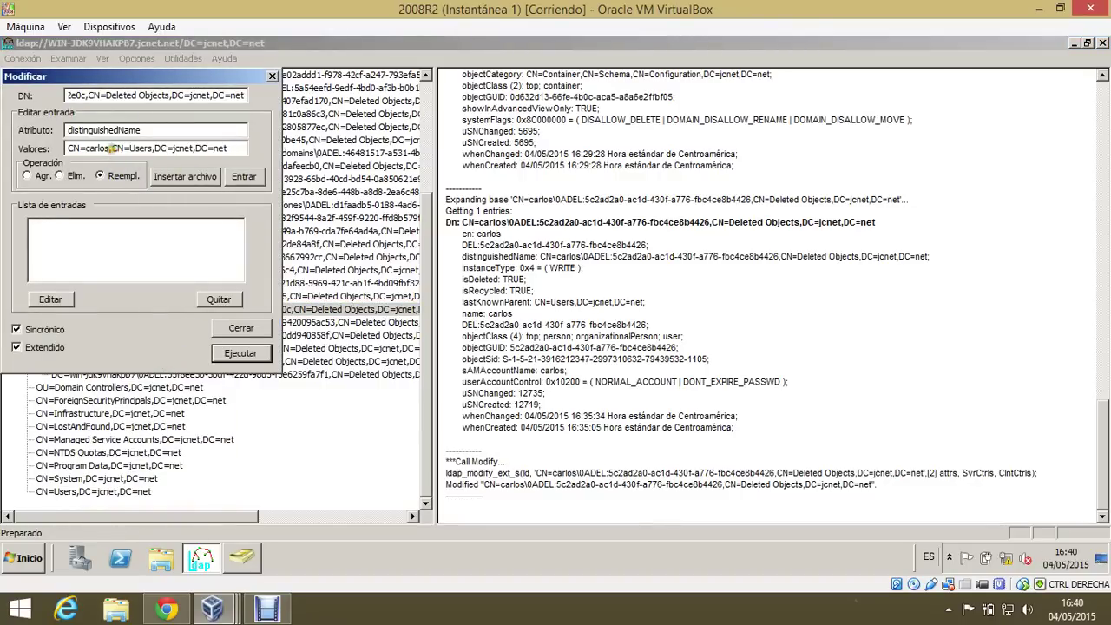
pyautogui.moveTo(105, 148); pyautogui.dragTo(22, 143)
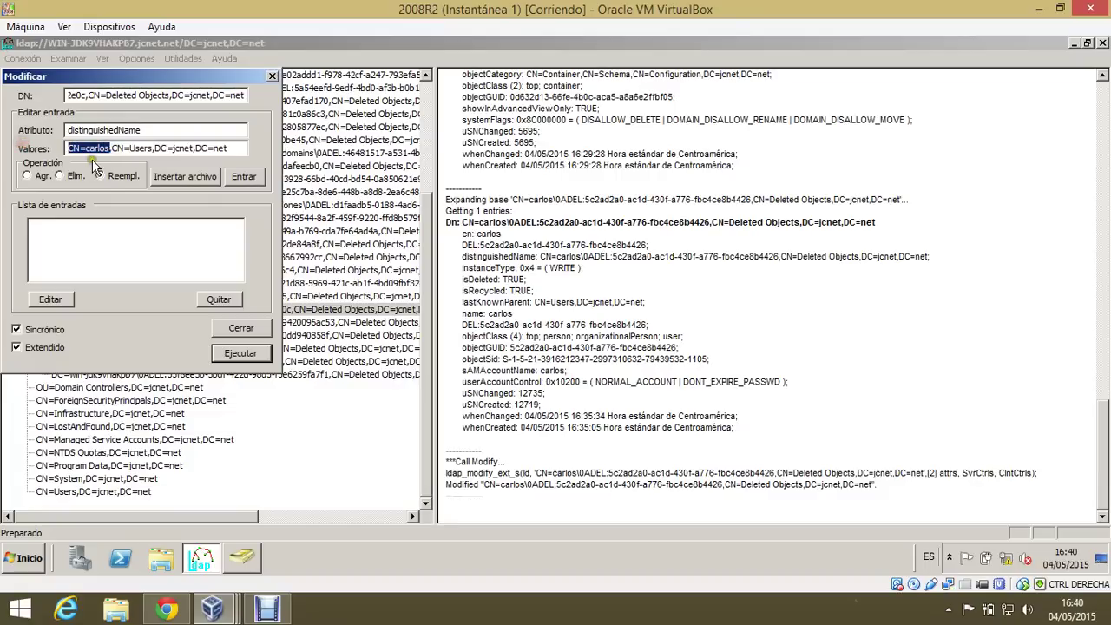
pyautogui.write('OU')
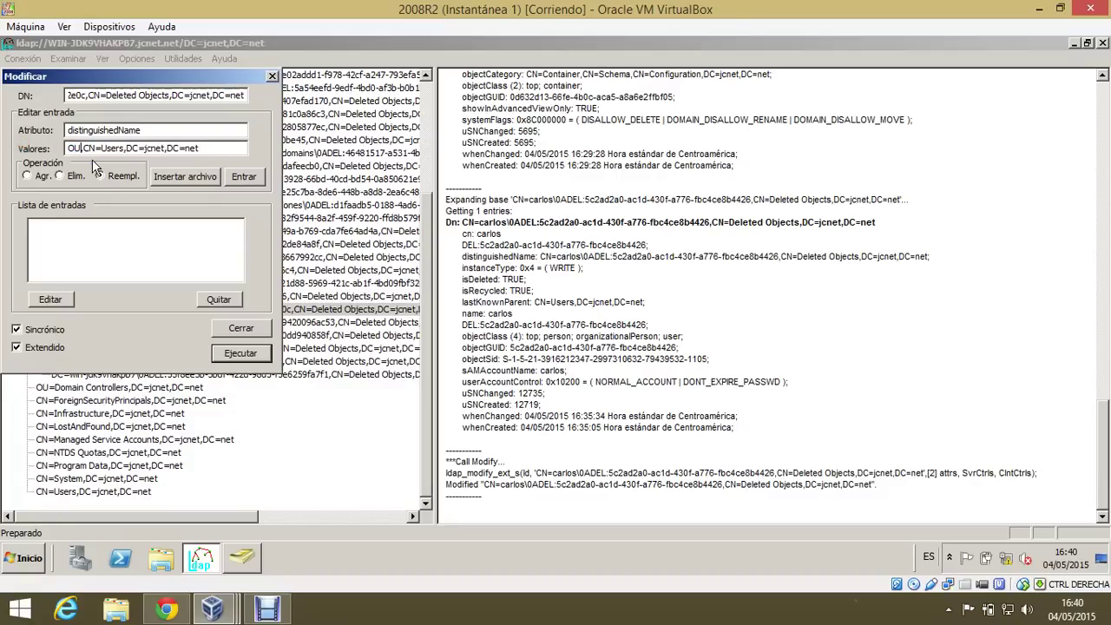
pyautogui.write('=')
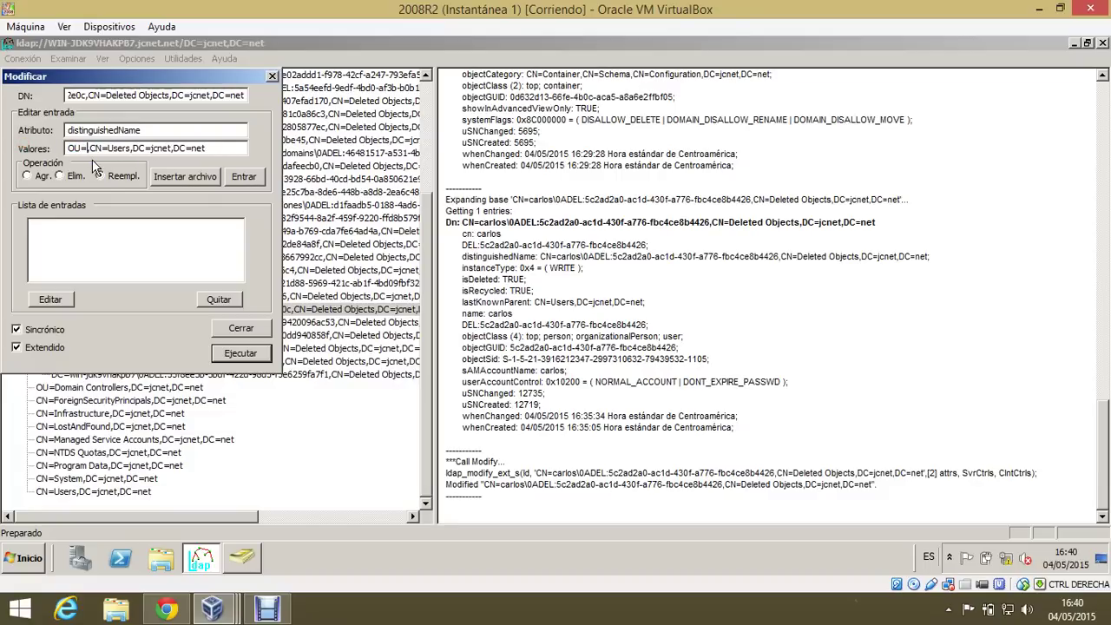
pyautogui.write('conta')
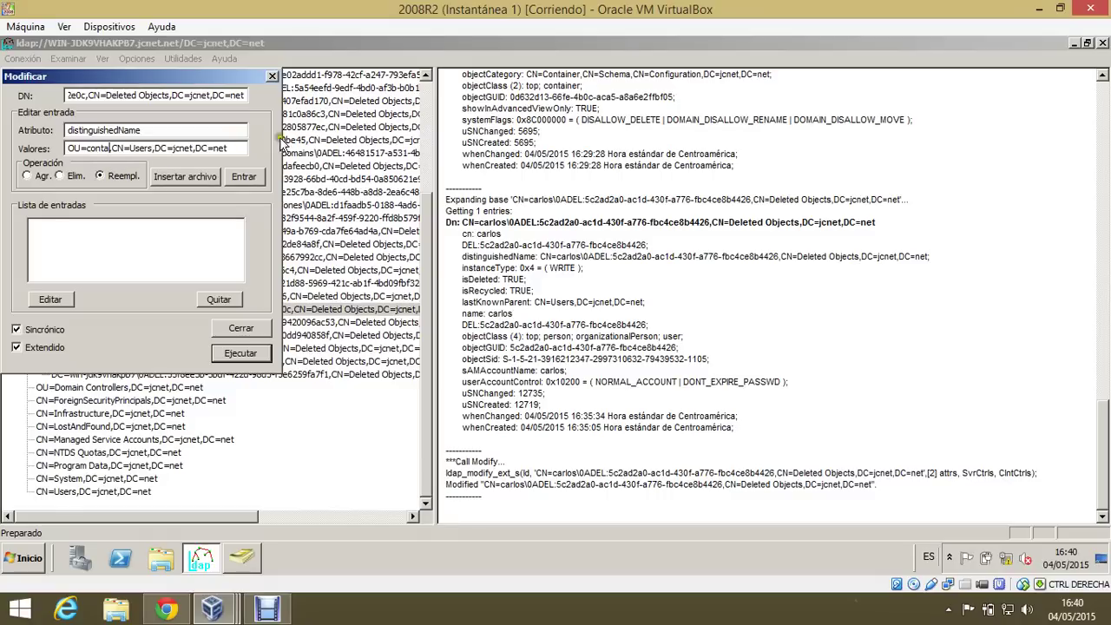
pyautogui.doubleClick(109, 148)
pyautogui.hotkey('ctrl', 'c')
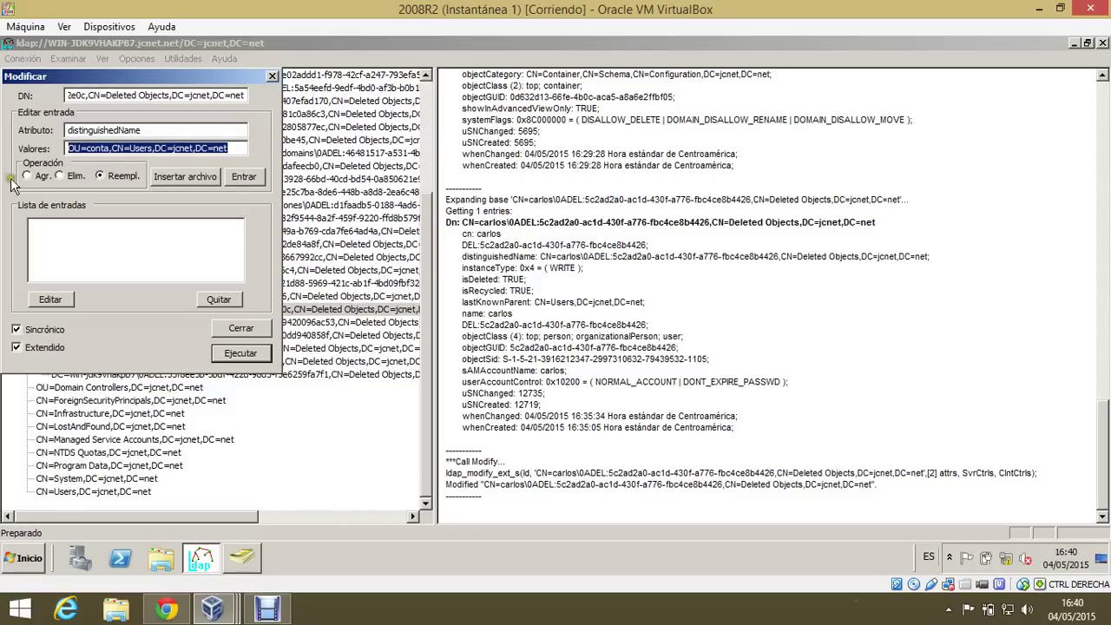
pyautogui.click(271, 75)
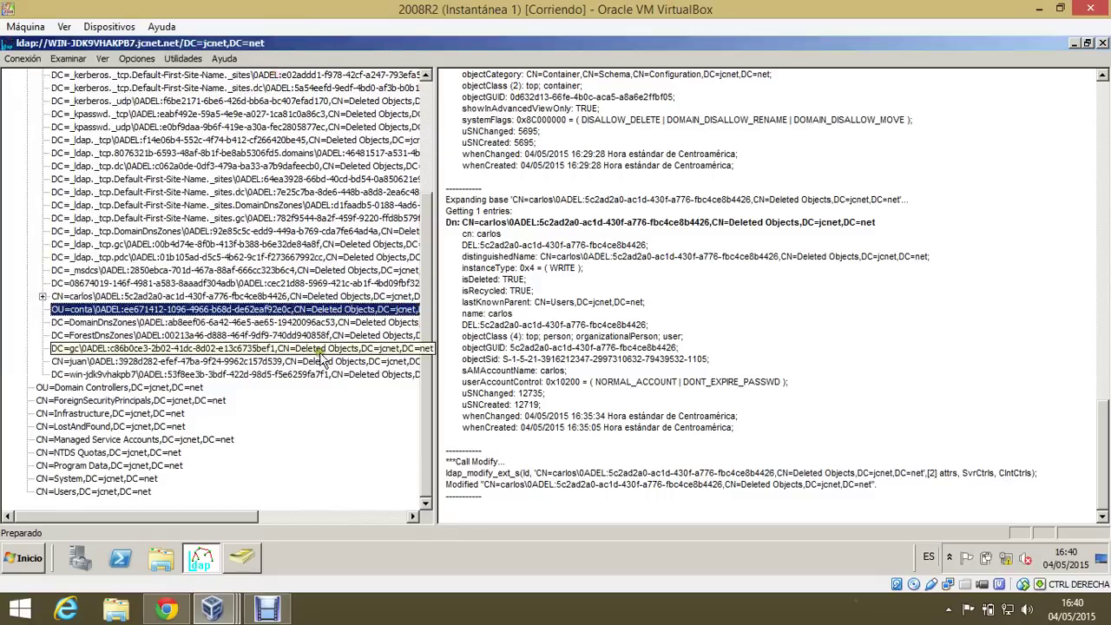
# - List the attributes of the deleted conta organizational unit and open a modification for it
pyautogui.doubleClick(86, 309)
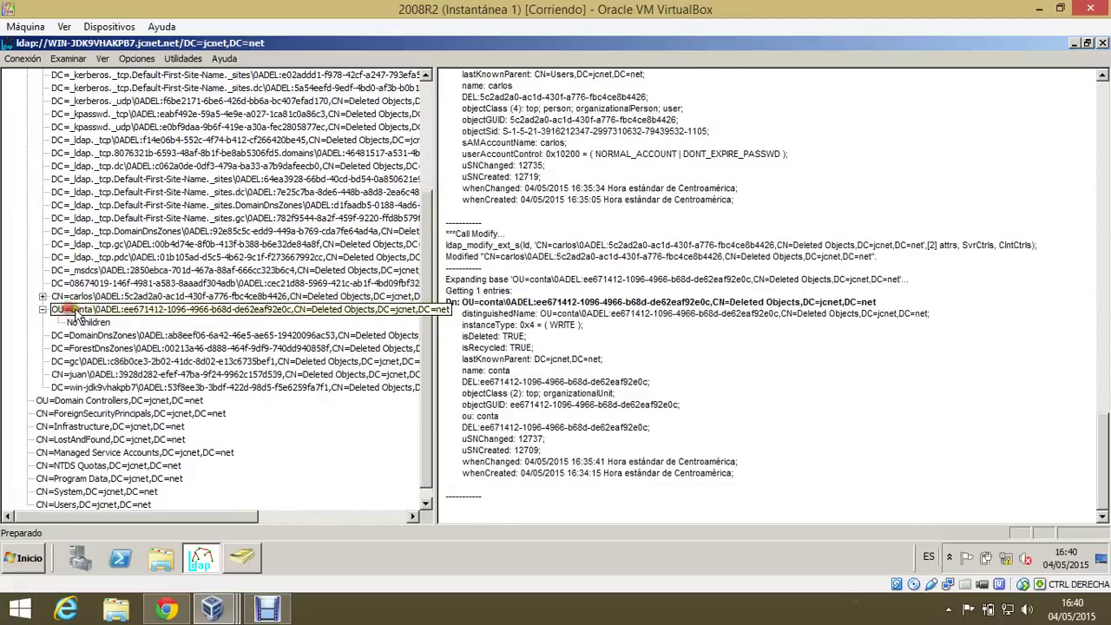
pyautogui.rightClick(223, 308)
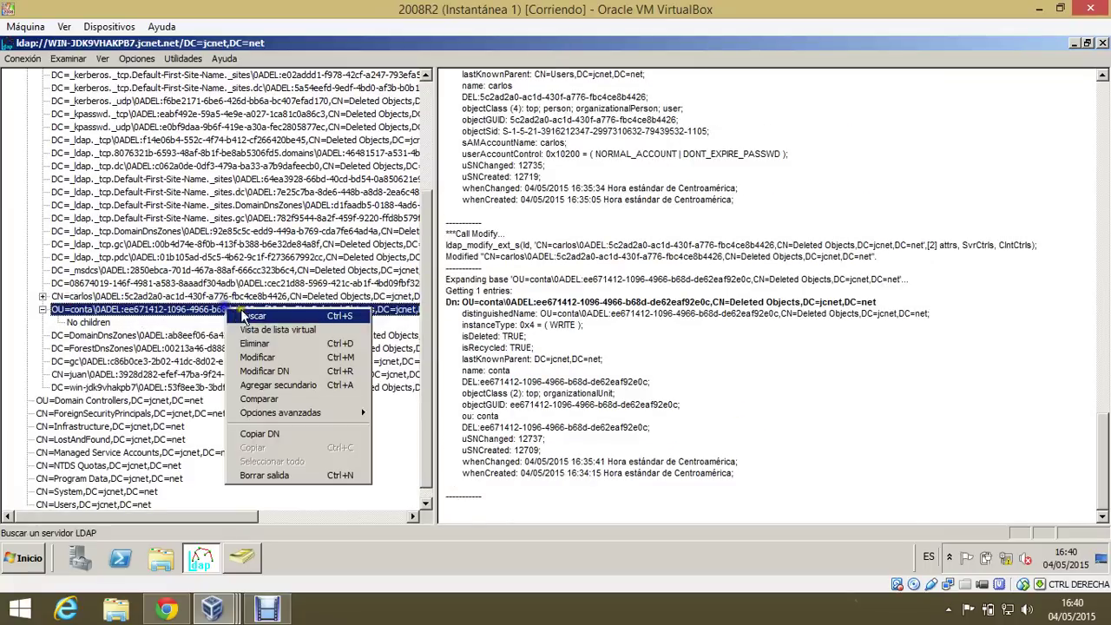
pyautogui.click(307, 357)
# - Replace the modification's value with the copied OU=conta,CN=Users,DC=jcnet,DC=net and return to the attribute
pyautogui.moveTo(241, 148); pyautogui.dragTo(70, 148)
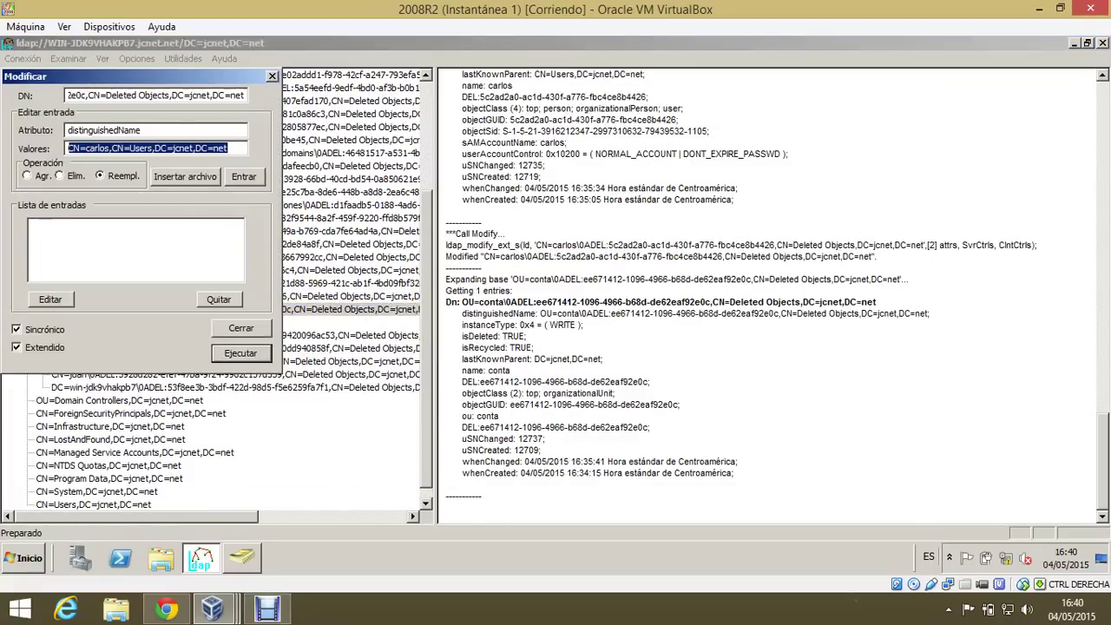
pyautogui.hotkey('ctrl', 'v')
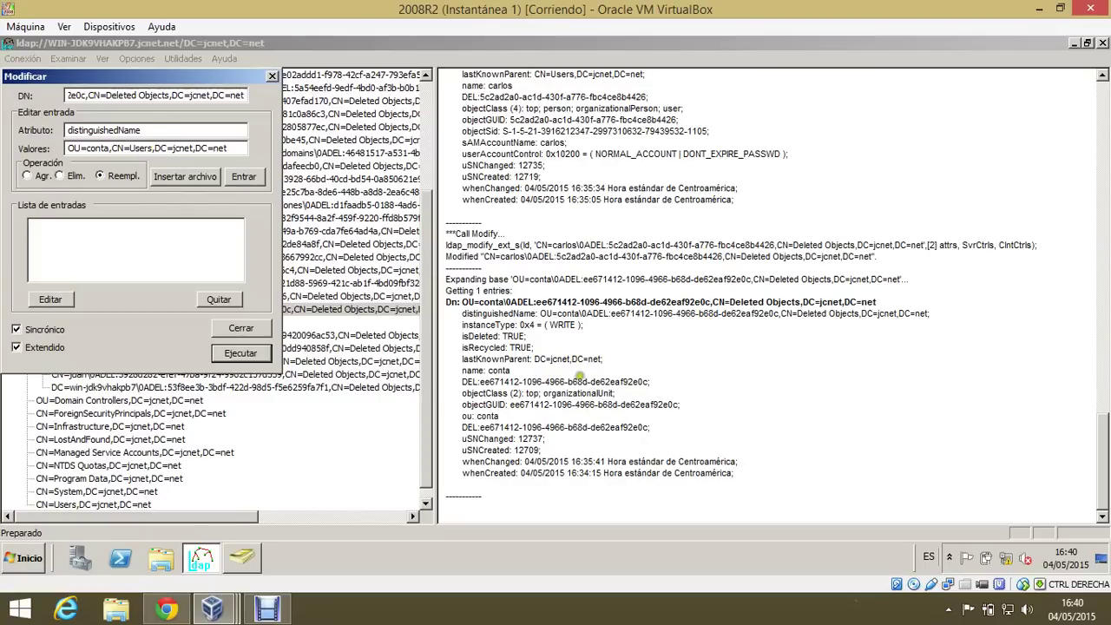
pyautogui.click(538, 358)
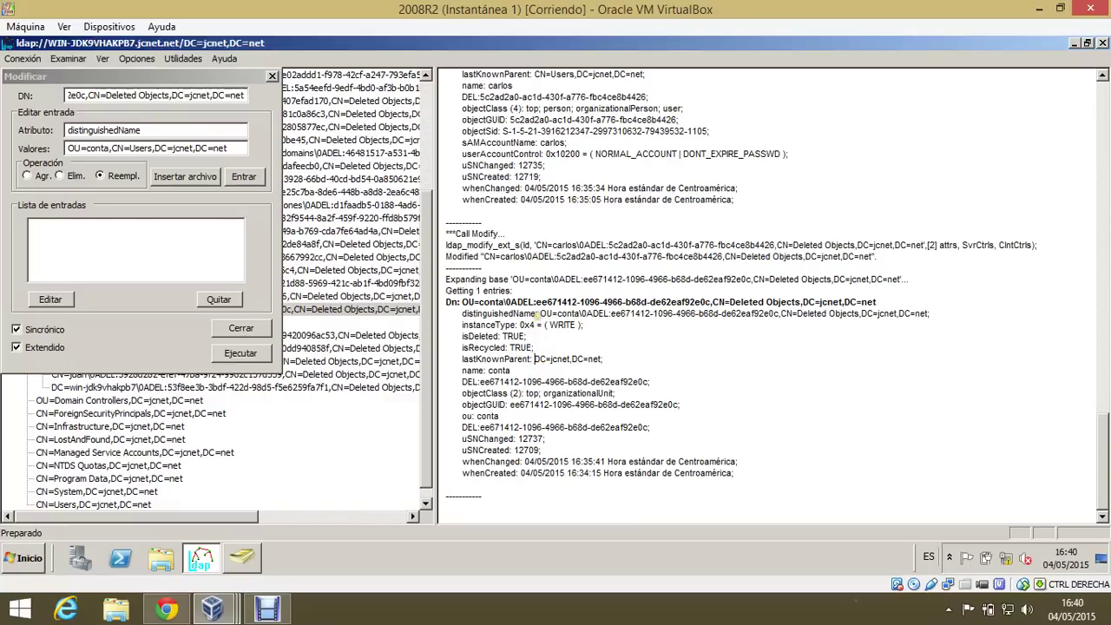
pyautogui.click(160, 131)
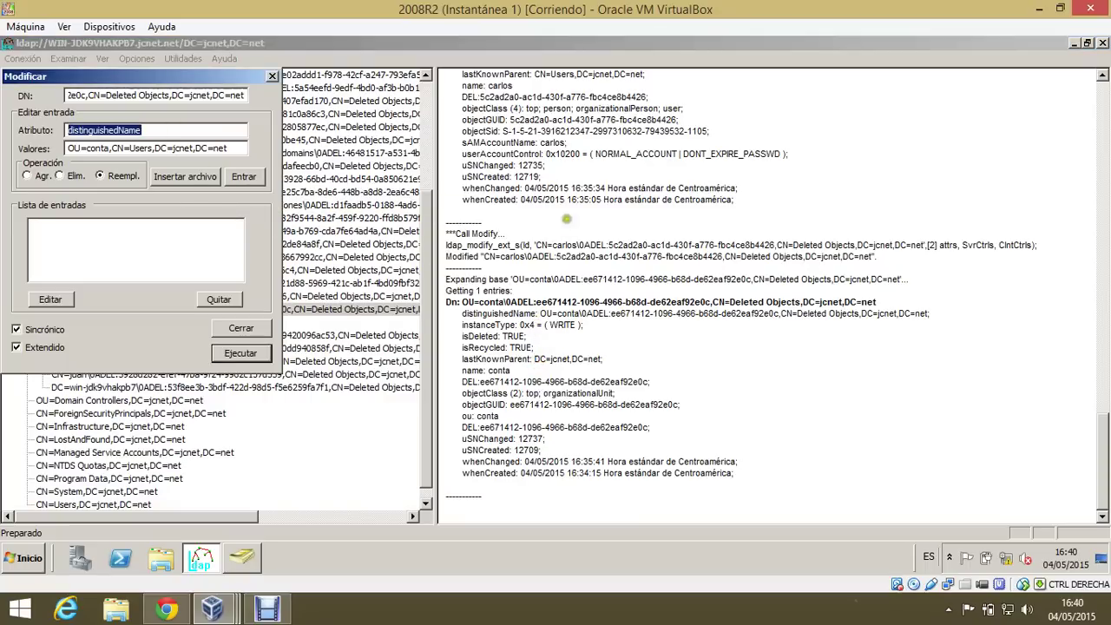
# - Clear the old attribute and value, and add a Delete operation for the isDeleted attribute to the entry list
pyautogui.click(501, 336)
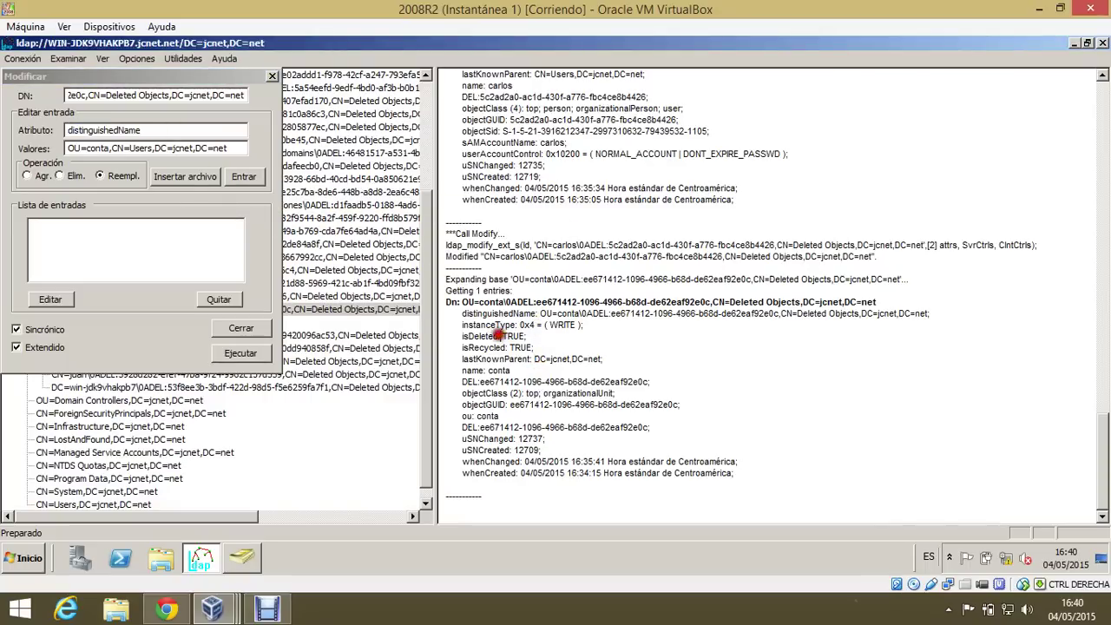
pyautogui.doubleClick(499, 335)
pyautogui.rightClick(484, 335)
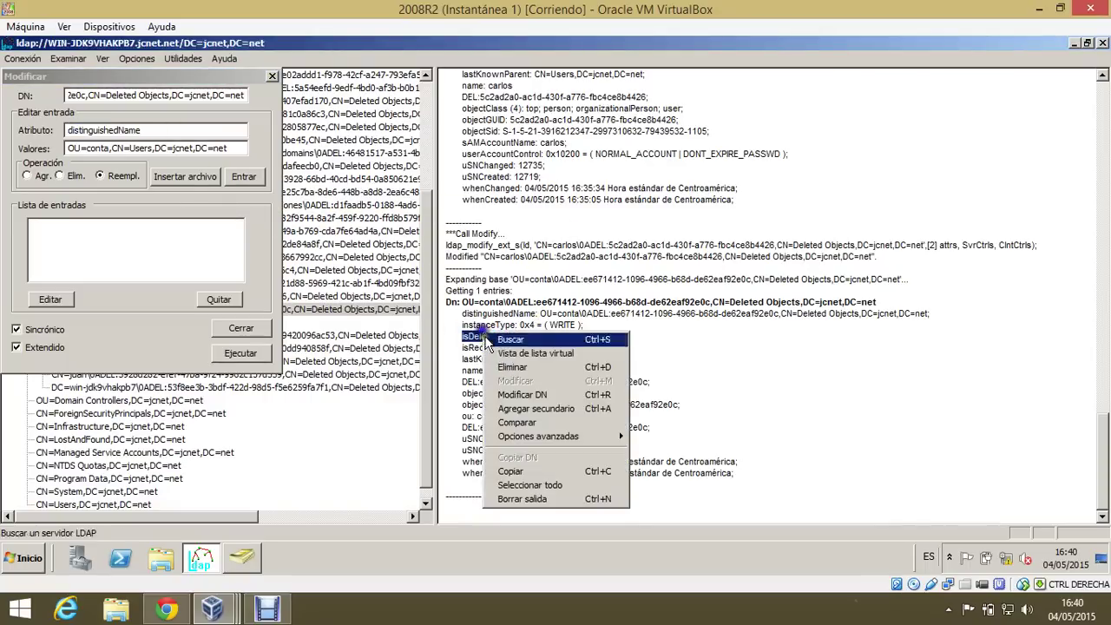
pyautogui.click(535, 469)
pyautogui.click(187, 129)
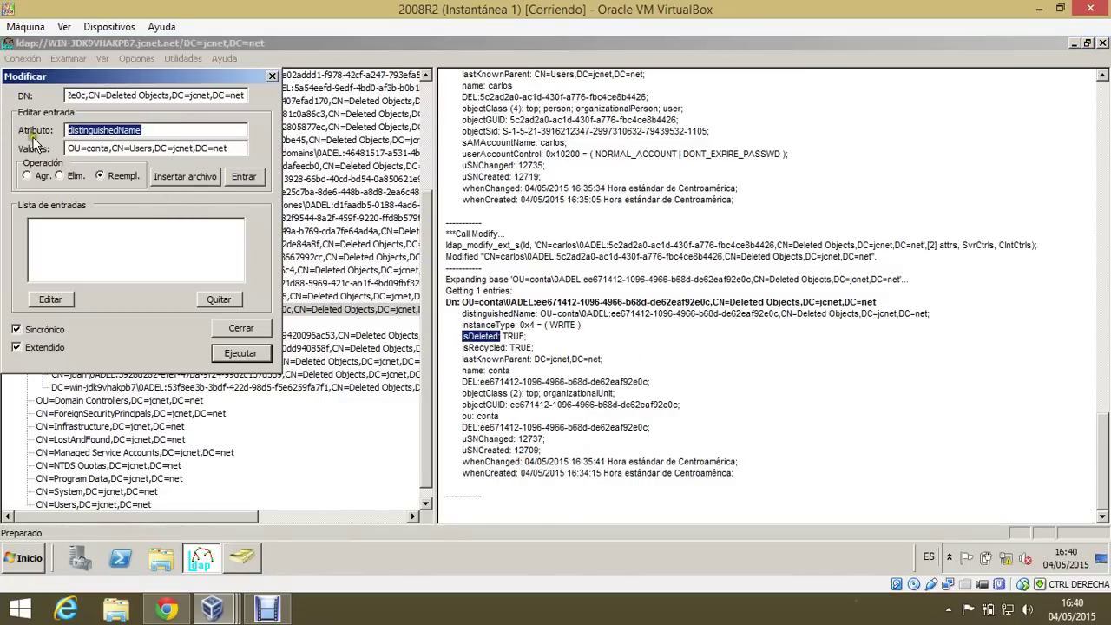
pyautogui.press('Delete')
pyautogui.moveTo(246, 148); pyautogui.dragTo(7, 147)
pyautogui.press('Delete')
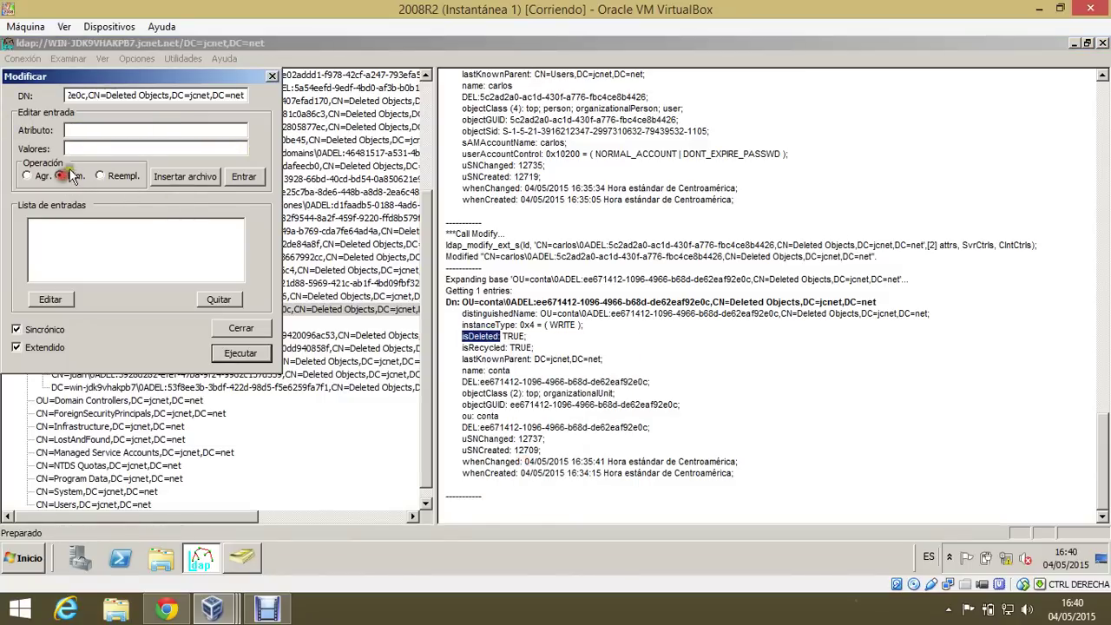
pyautogui.click(61, 175)
pyautogui.click(91, 137)
pyautogui.hotkey('ctrl', 'v')
pyautogui.click(245, 177)
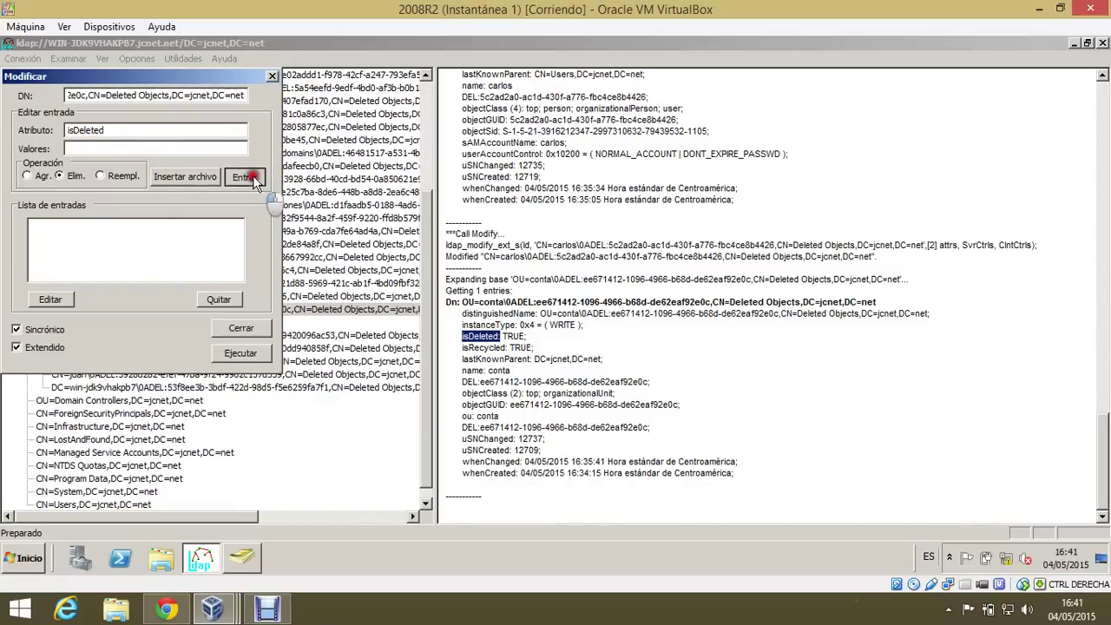
# - Switch the operation to Replace and set the attribute to distinguishedName, copied from the organizational unit's listed attributes
pyautogui.click(121, 176)
pyautogui.doubleClick(130, 132)
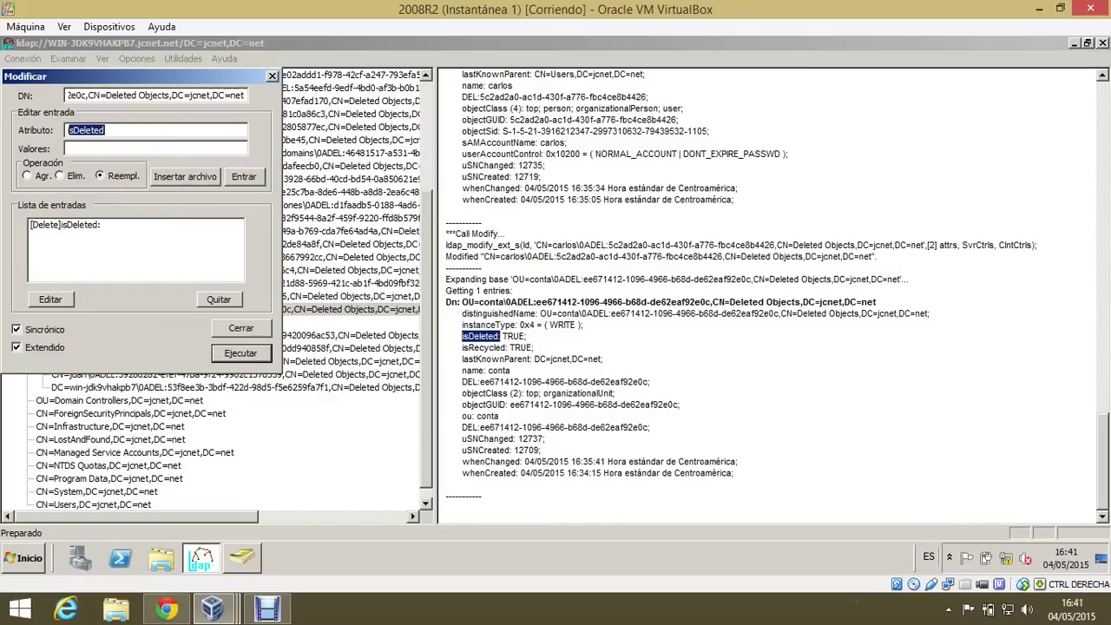
pyautogui.press('BackSpace')
pyautogui.click(534, 313)
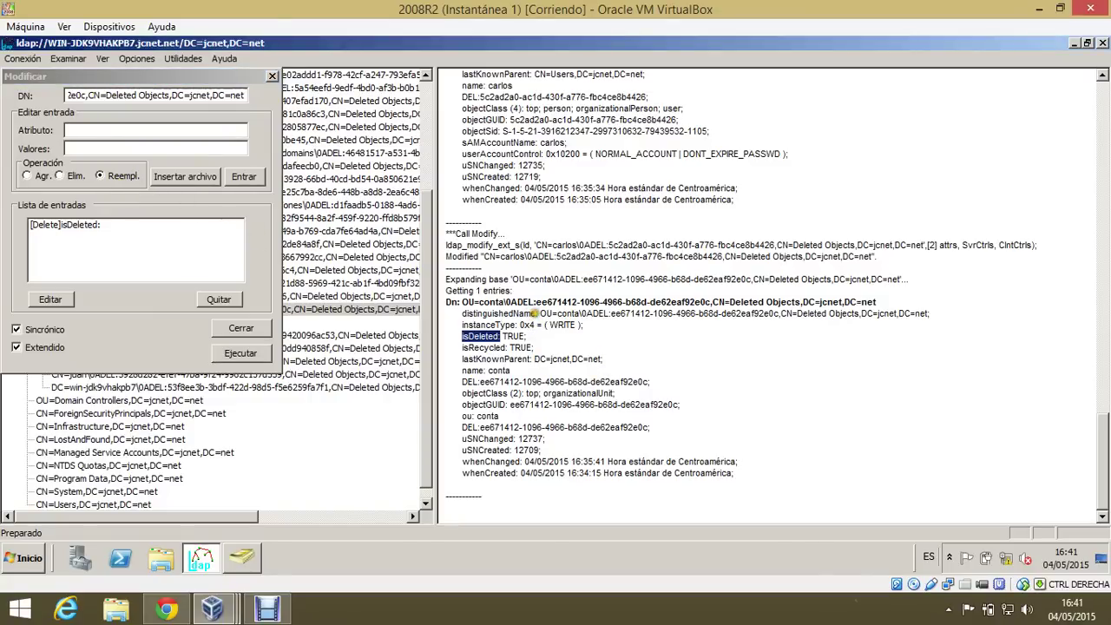
pyautogui.doubleClick(502, 313)
pyautogui.rightClick(471, 317)
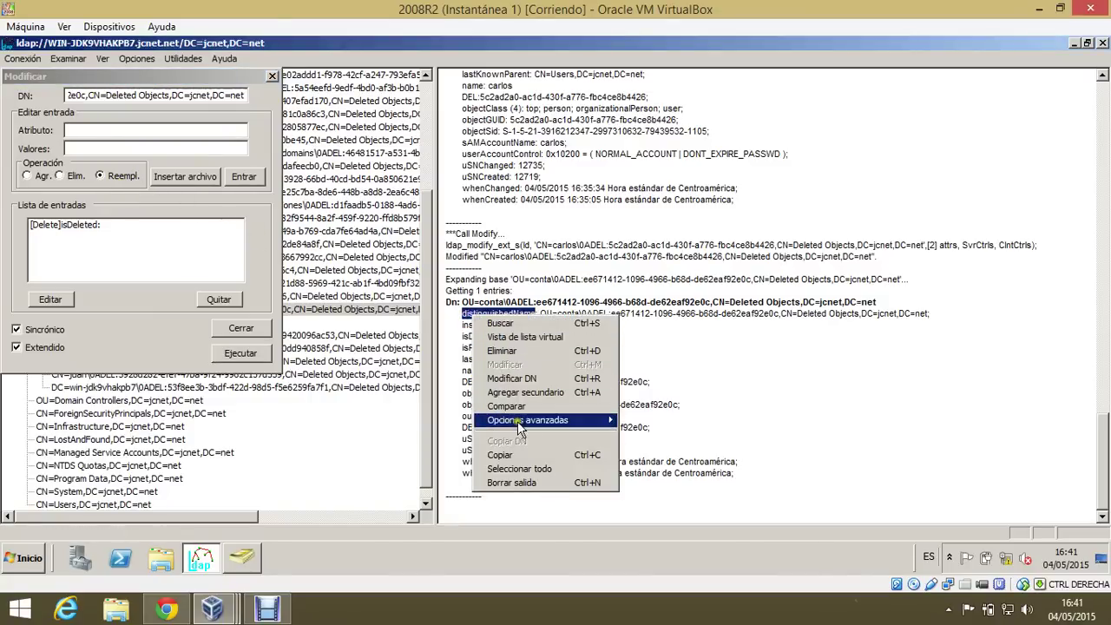
pyautogui.click(515, 452)
pyautogui.click(95, 132)
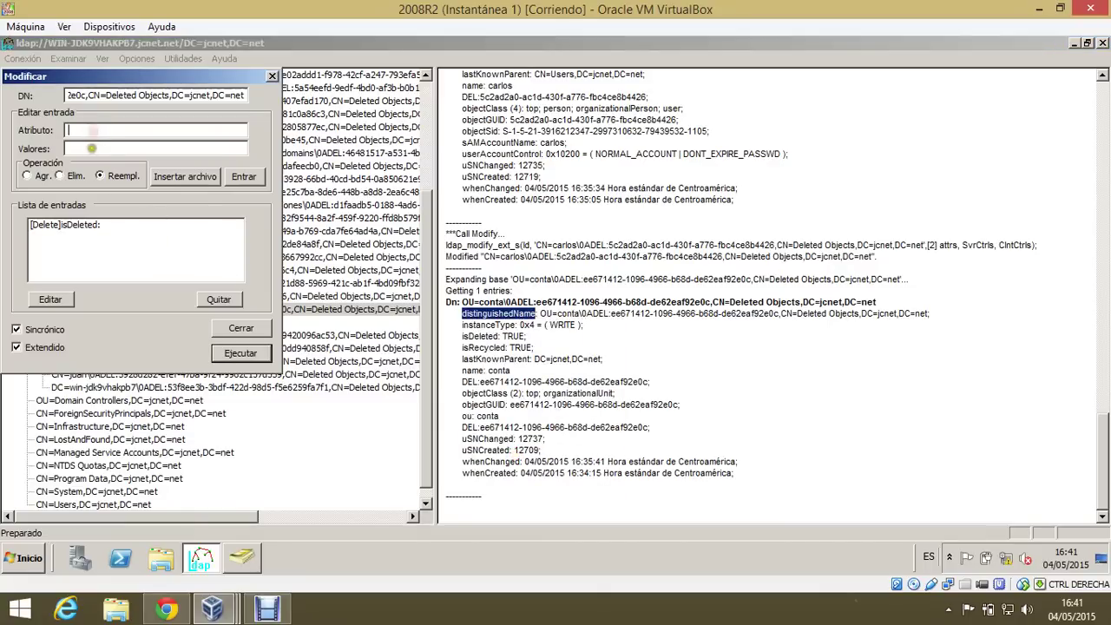
pyautogui.hotkey('ctrl', 'v')
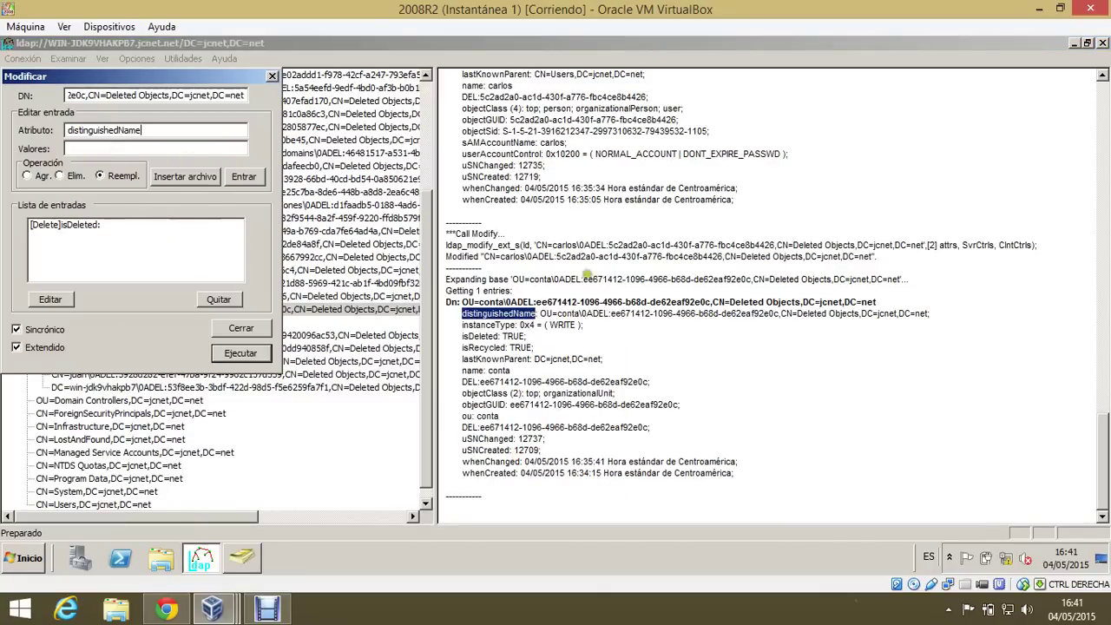
# - Copy OU=conta from the organizational unit's distinguishedName and enter it as the modification's value, followed by a comma
pyautogui.moveTo(580, 316); pyautogui.dragTo(540, 314)
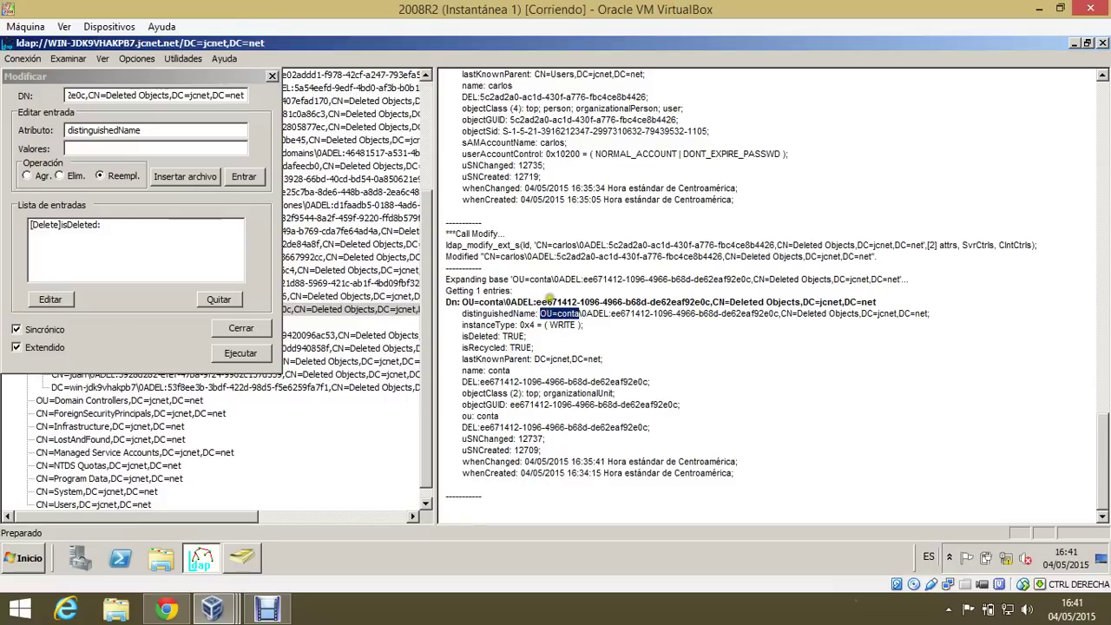
pyautogui.rightClick(553, 316)
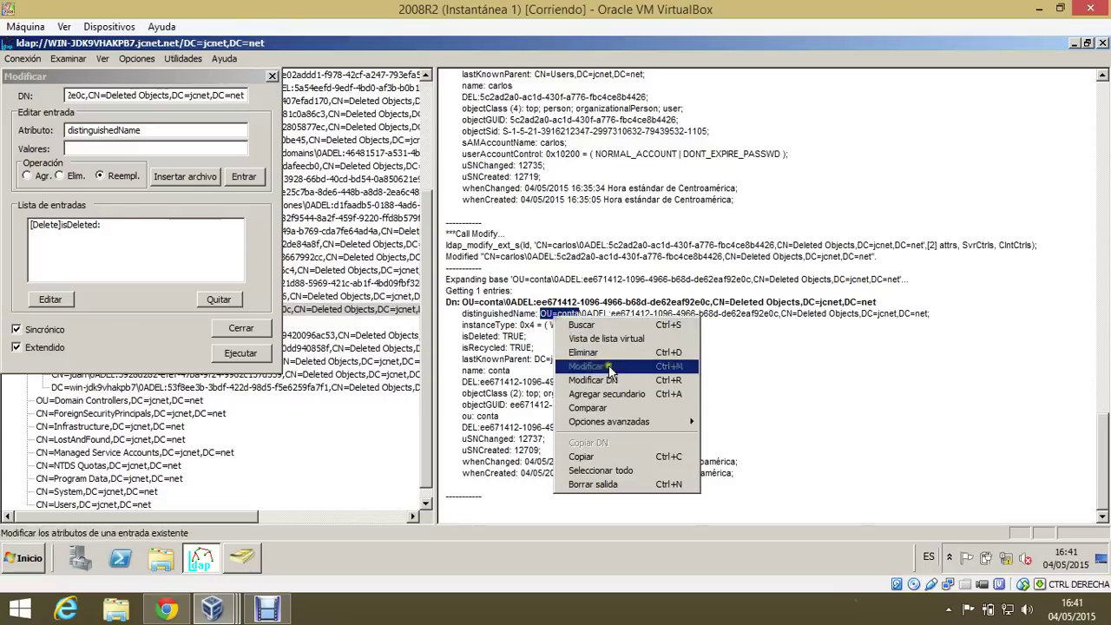
pyautogui.click(616, 451)
pyautogui.click(142, 150)
pyautogui.hotkey('ctrl', 'v')
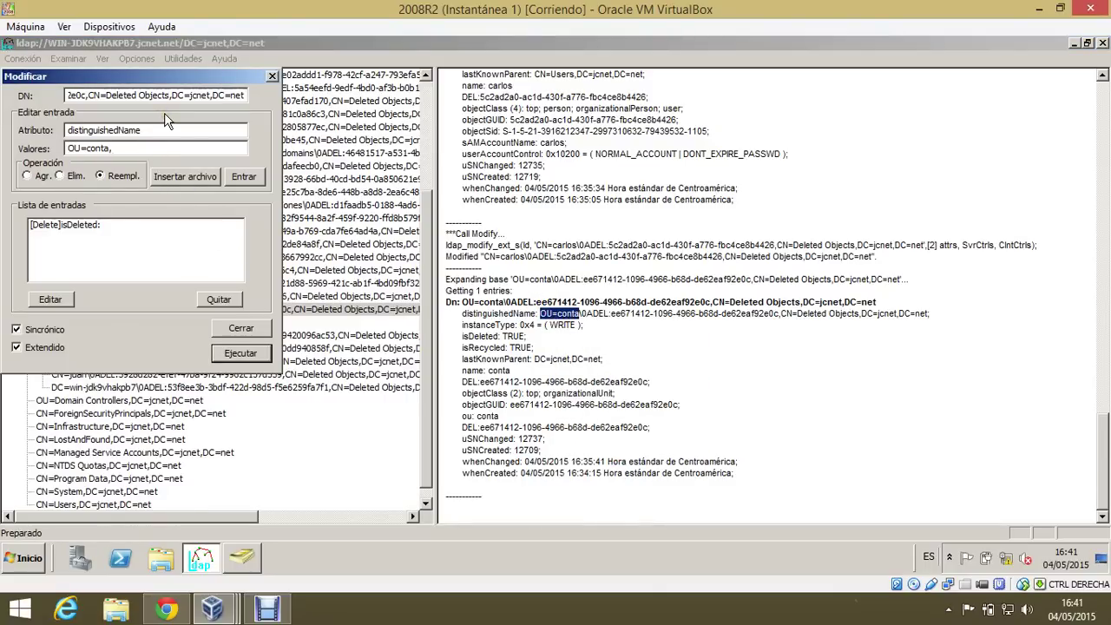
# - Append the copied last known parent DC=jcnet,DC=net to the value, then add the Replace operation and run the modification
pyautogui.click(561, 349)
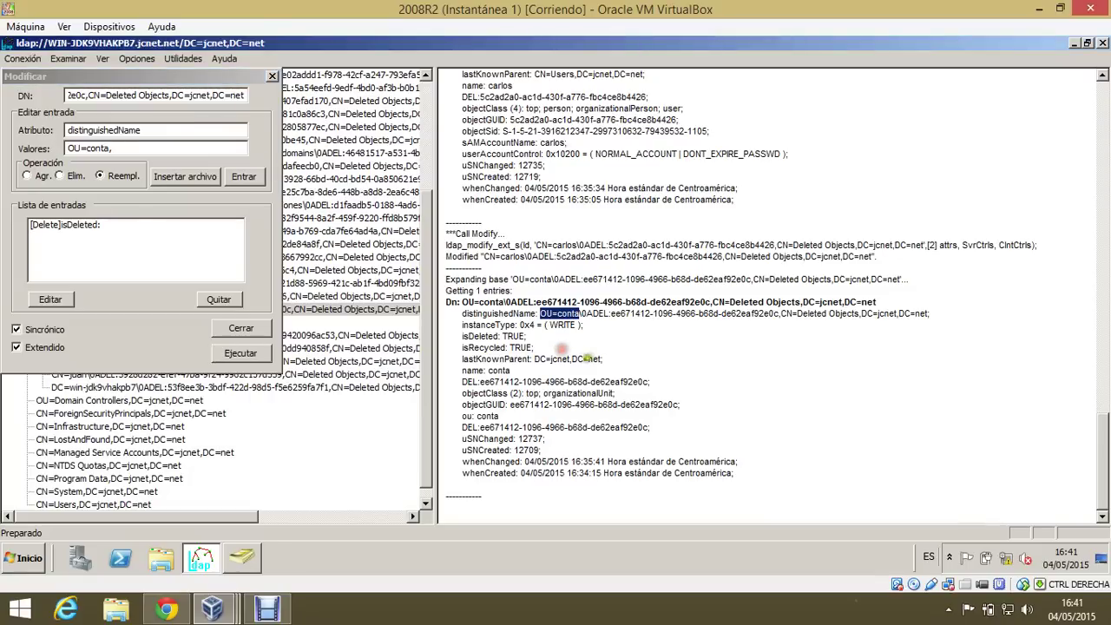
pyautogui.click(599, 357)
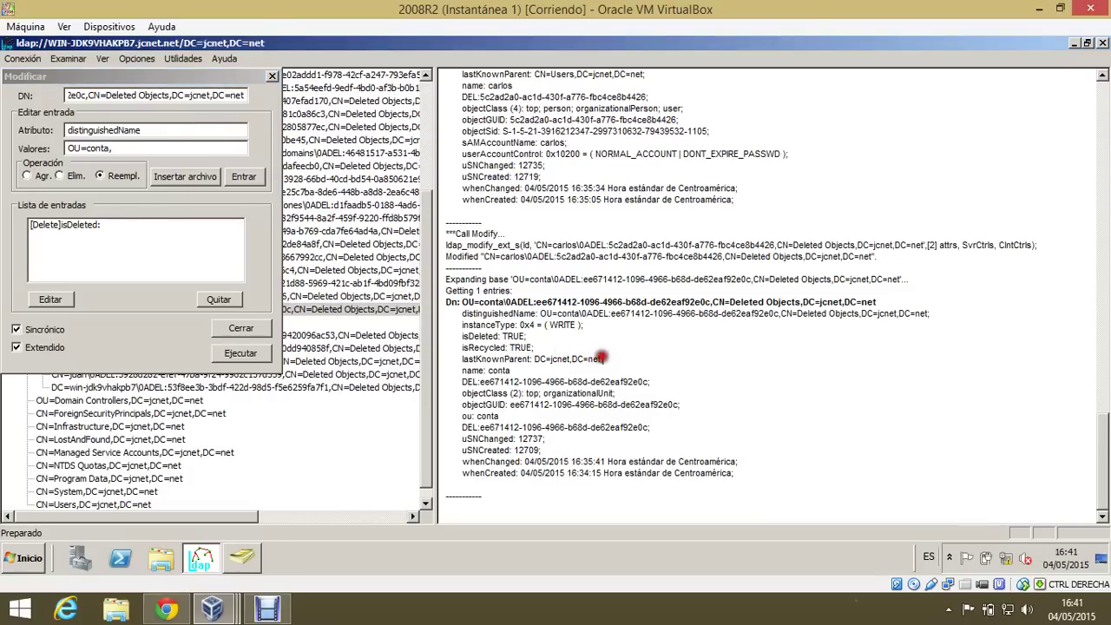
pyautogui.moveTo(596, 358); pyautogui.dragTo(538, 358)
pyautogui.rightClick(532, 358)
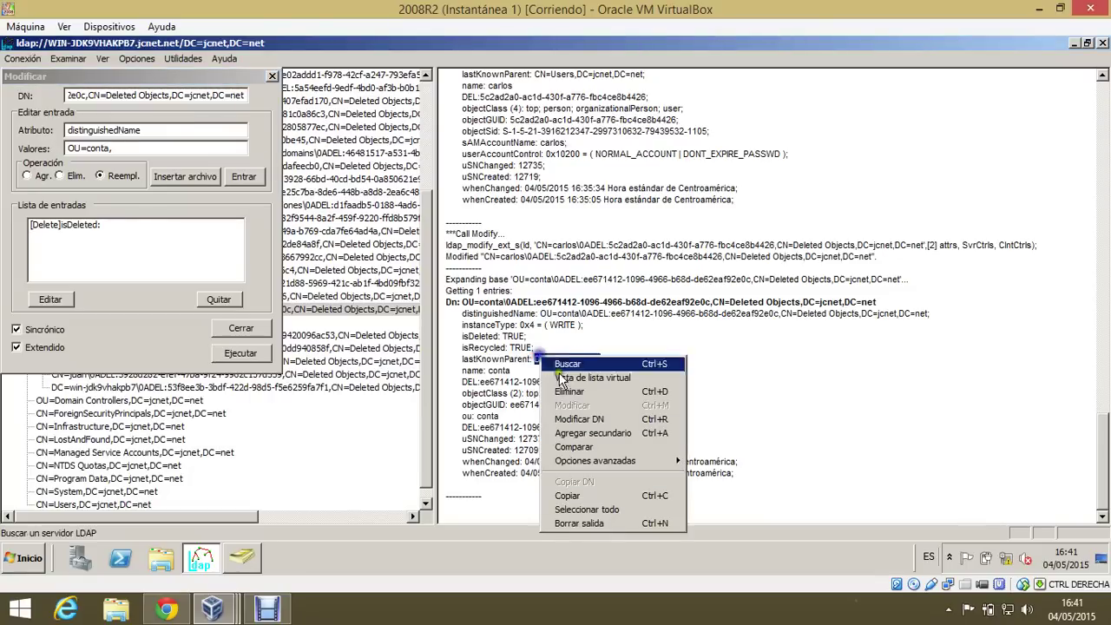
pyautogui.click(592, 494)
pyautogui.click(132, 149)
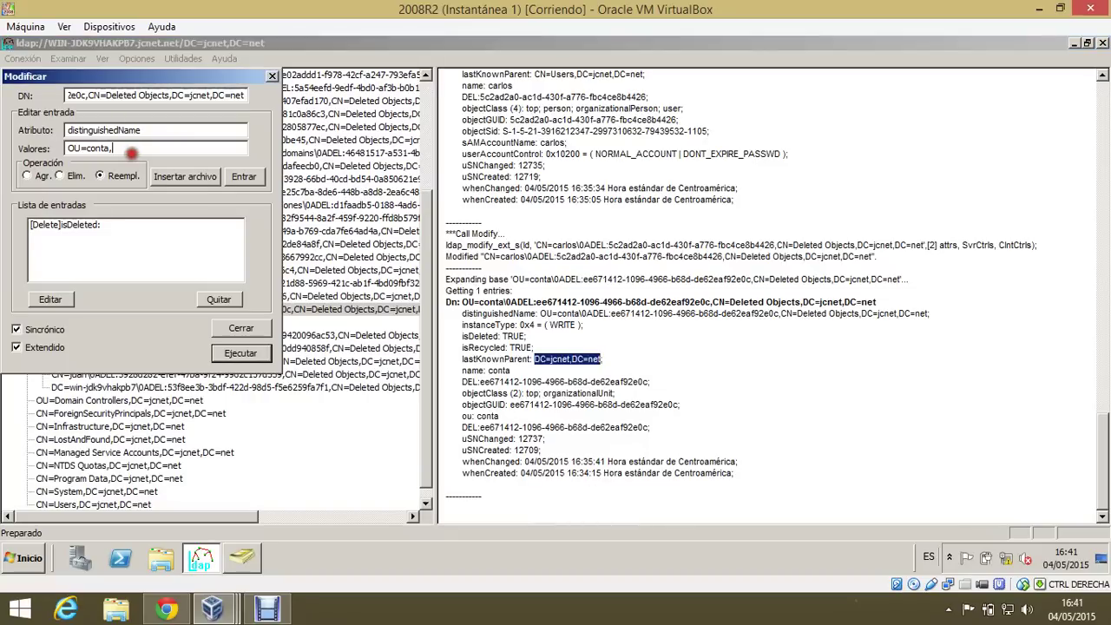
pyautogui.rightClick(130, 150)
pyautogui.click(203, 214)
pyautogui.click(250, 180)
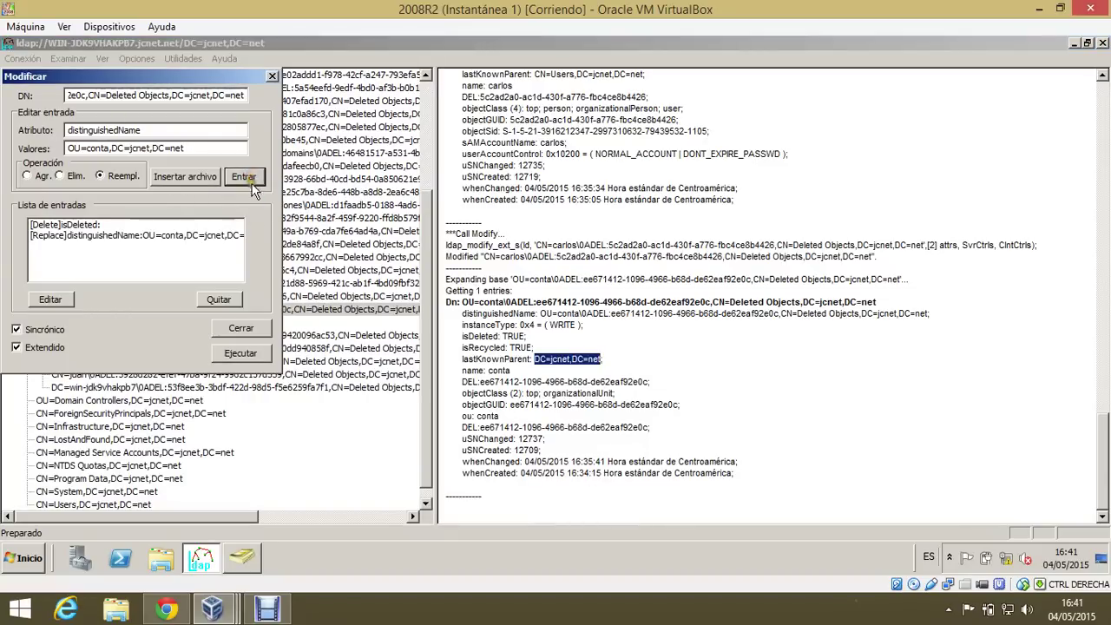
pyautogui.click(241, 354)
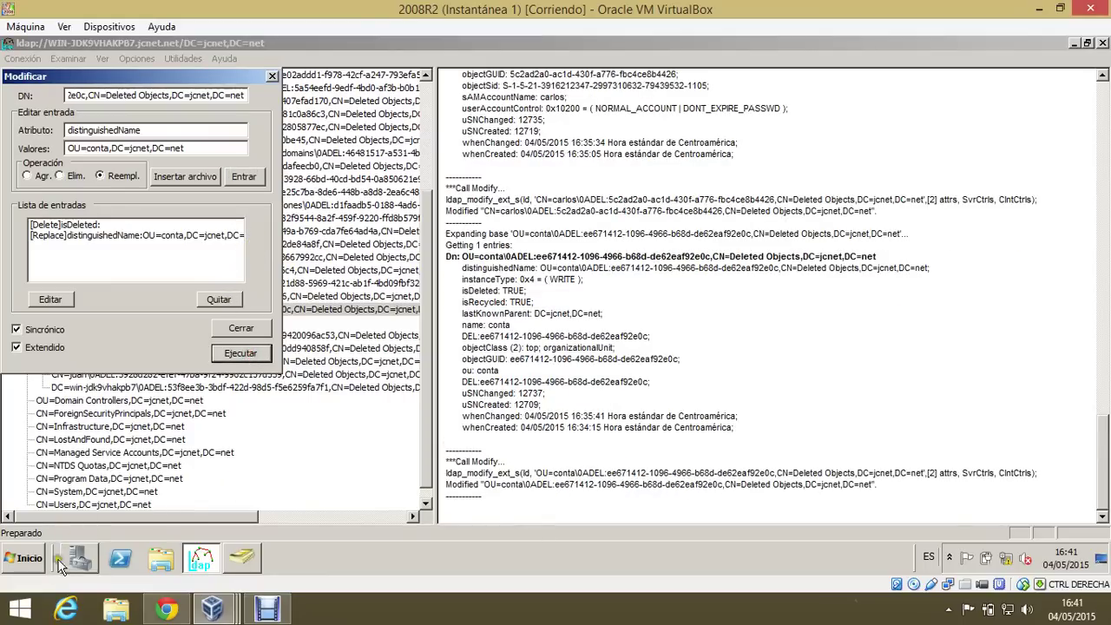
# - Check the conta organizational unit and the Users container of jcnet.net in Active Directory Users and Computers, and close the console
pyautogui.click(28, 561)
pyautogui.moveTo(317, 421)
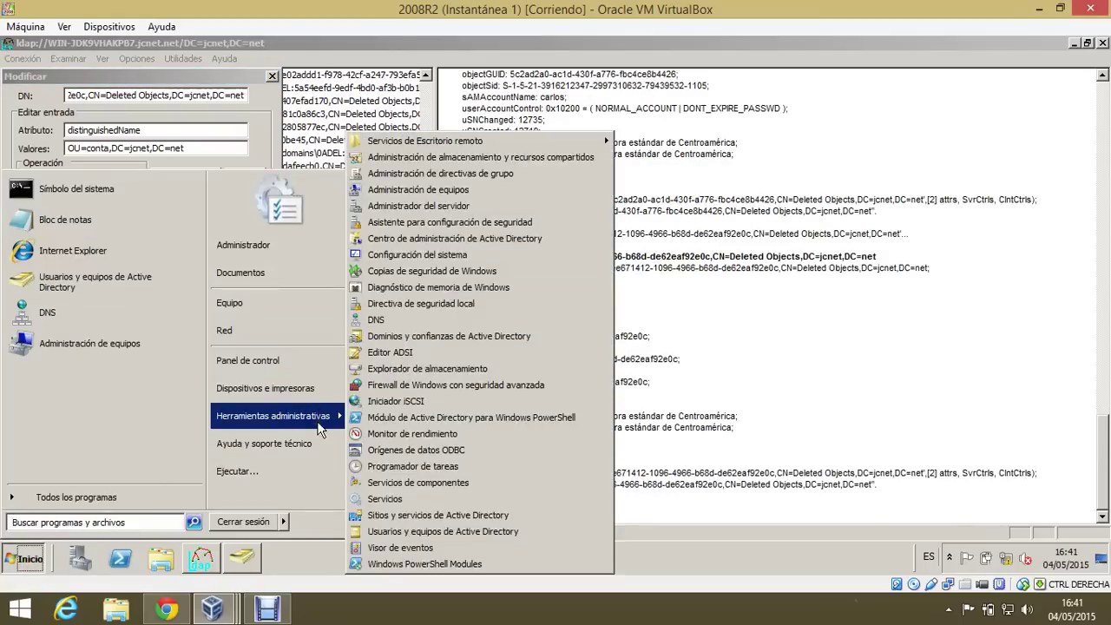
pyautogui.click(488, 532)
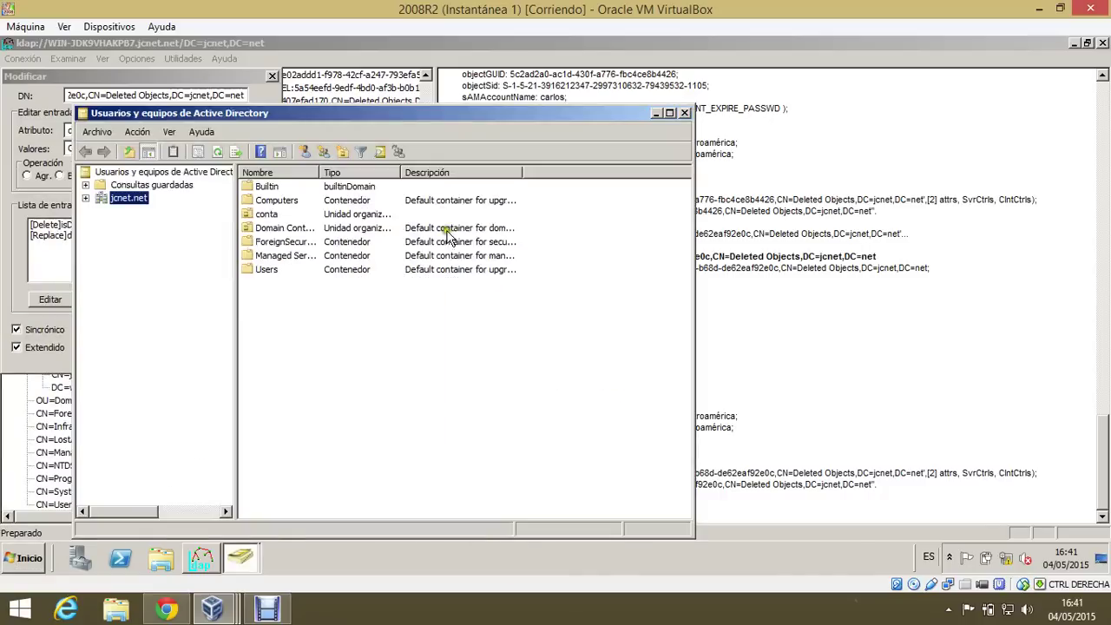
pyautogui.click(85, 198)
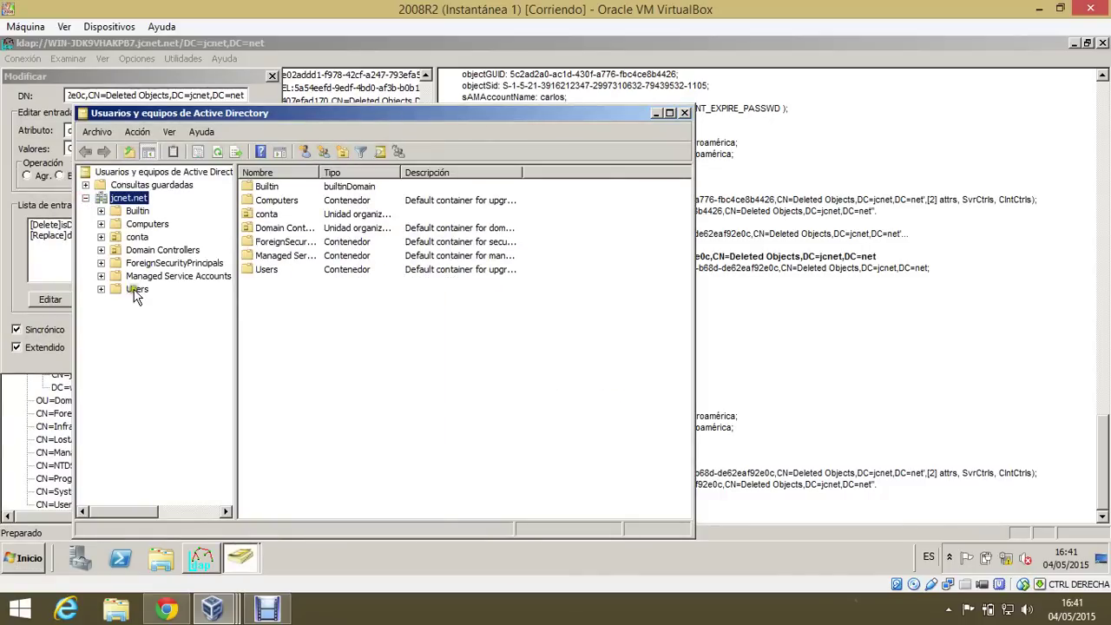
pyautogui.click(137, 237)
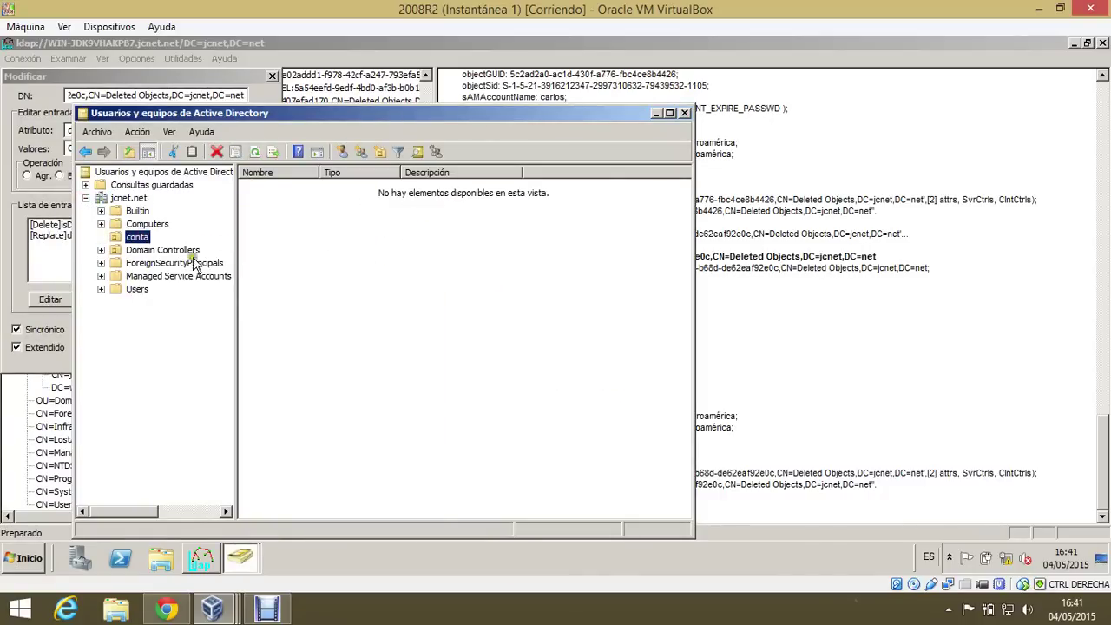
pyautogui.click(138, 289)
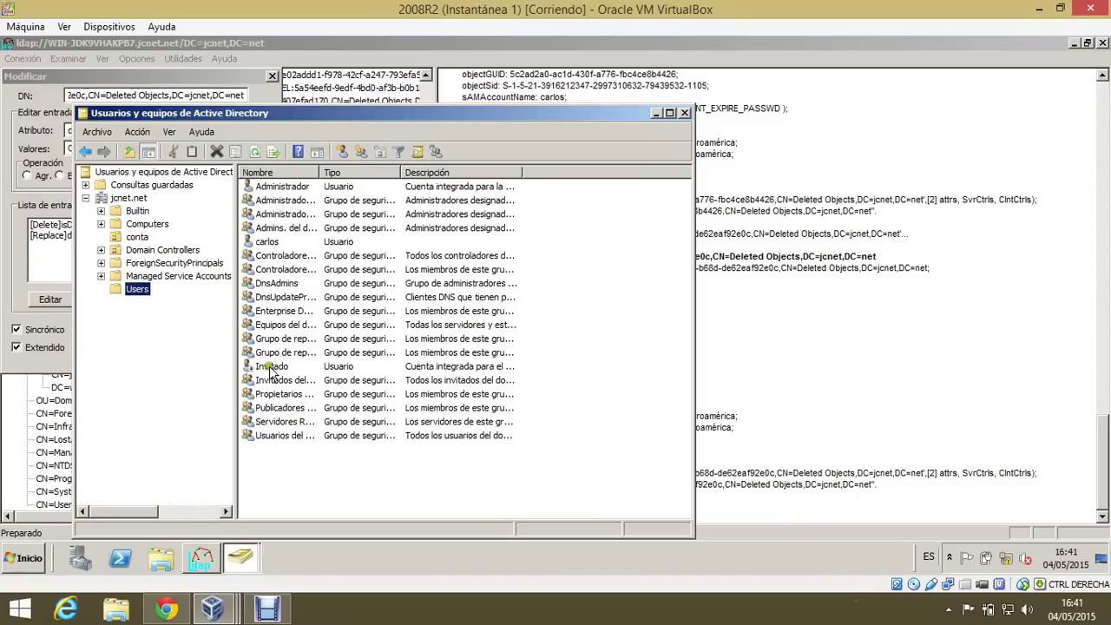
pyautogui.moveTo(263, 245); pyautogui.dragTo(142, 240)
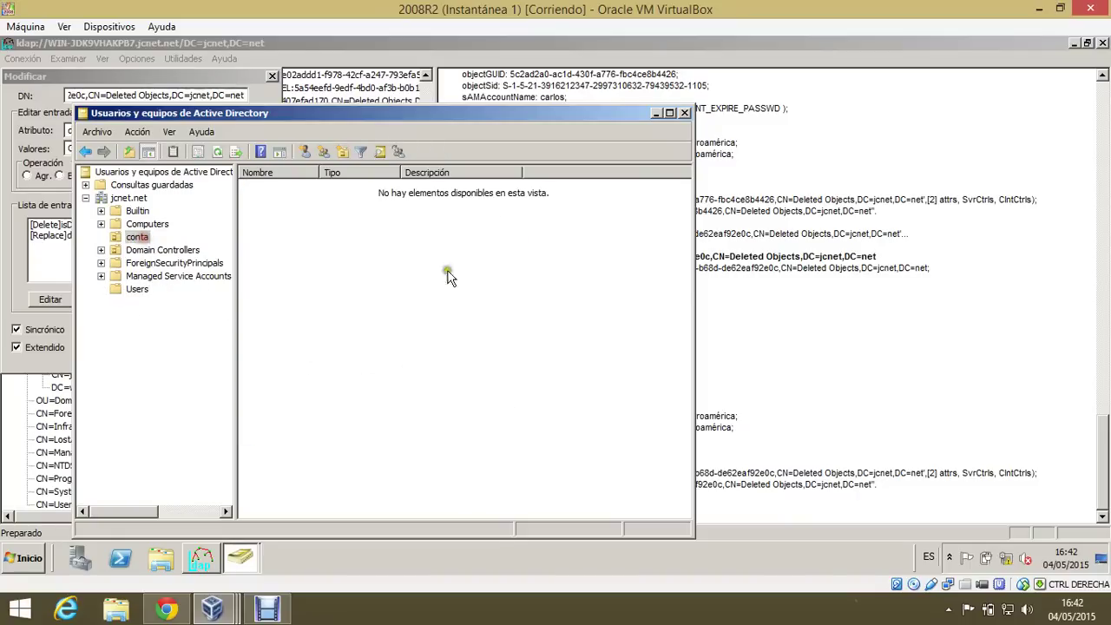
pyautogui.click(688, 113)
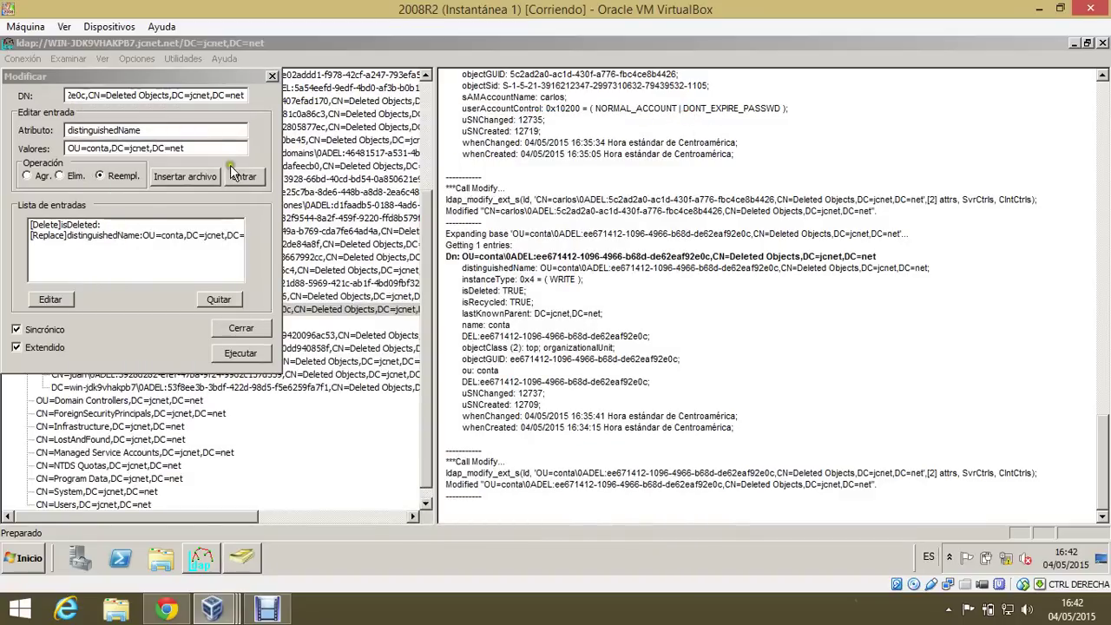
# - Close the conta modification, list the attributes of the other deleted user, and open a modification for that user
pyautogui.click(271, 77)
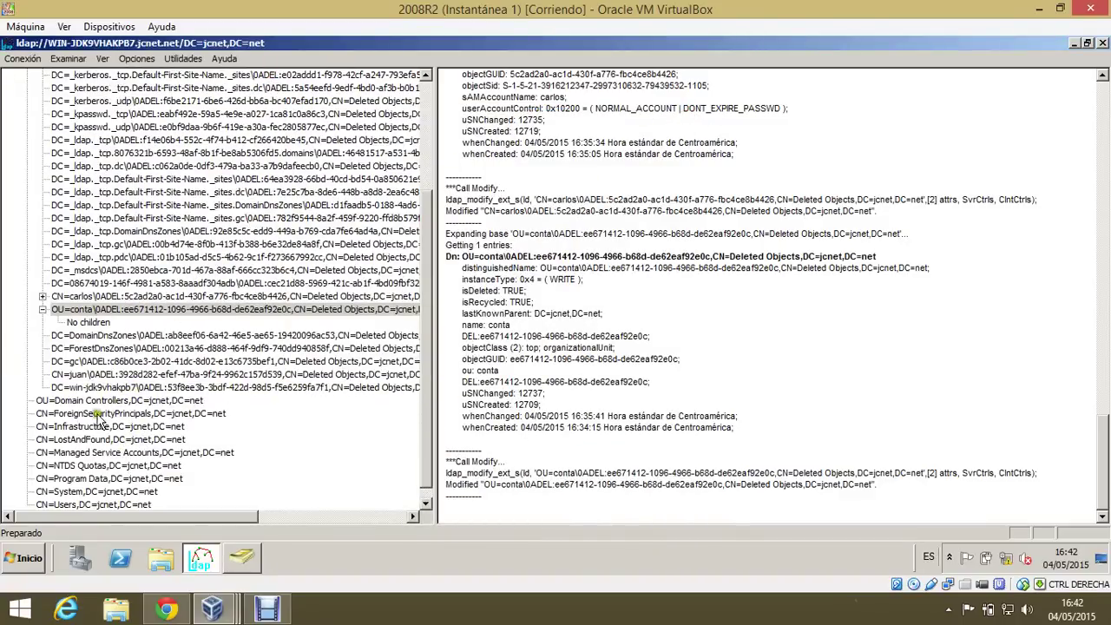
pyautogui.click(94, 376)
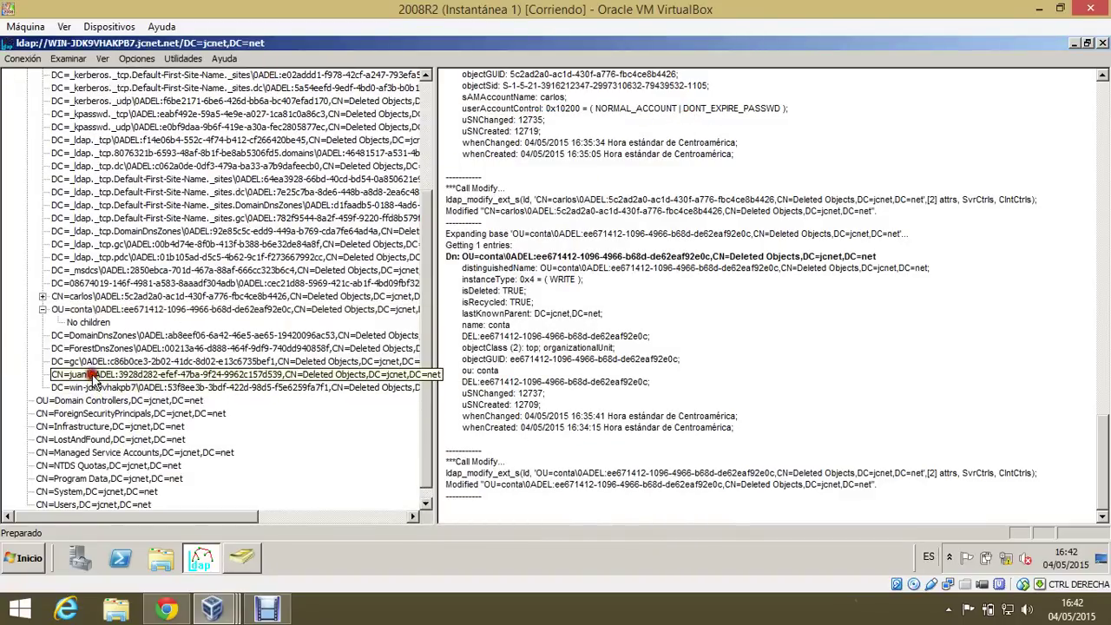
pyautogui.doubleClick(91, 378)
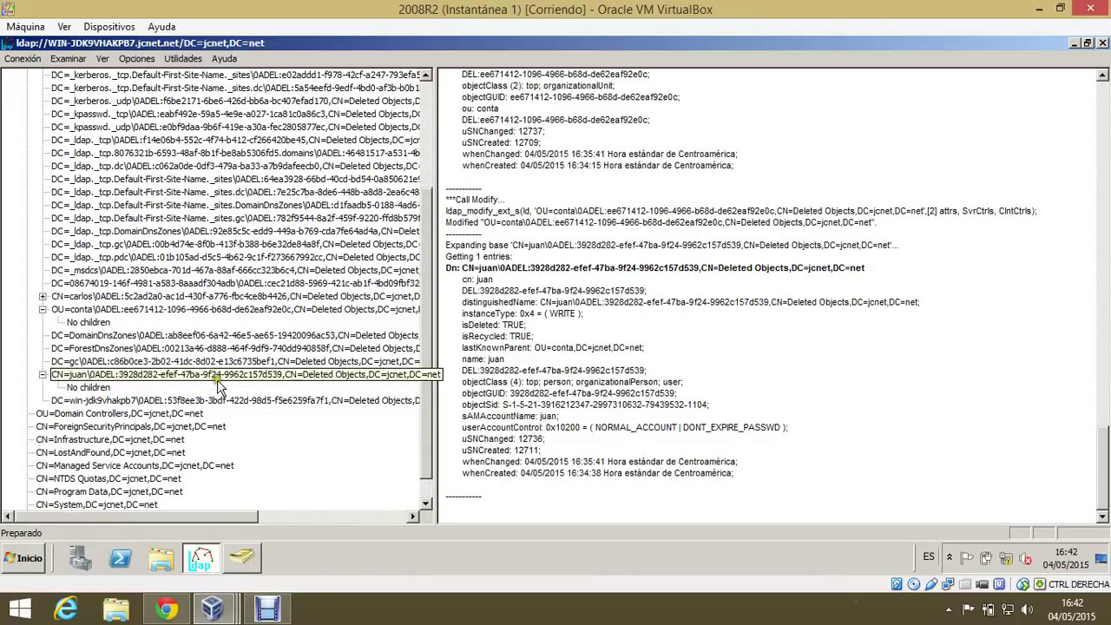
pyautogui.rightClick(221, 384)
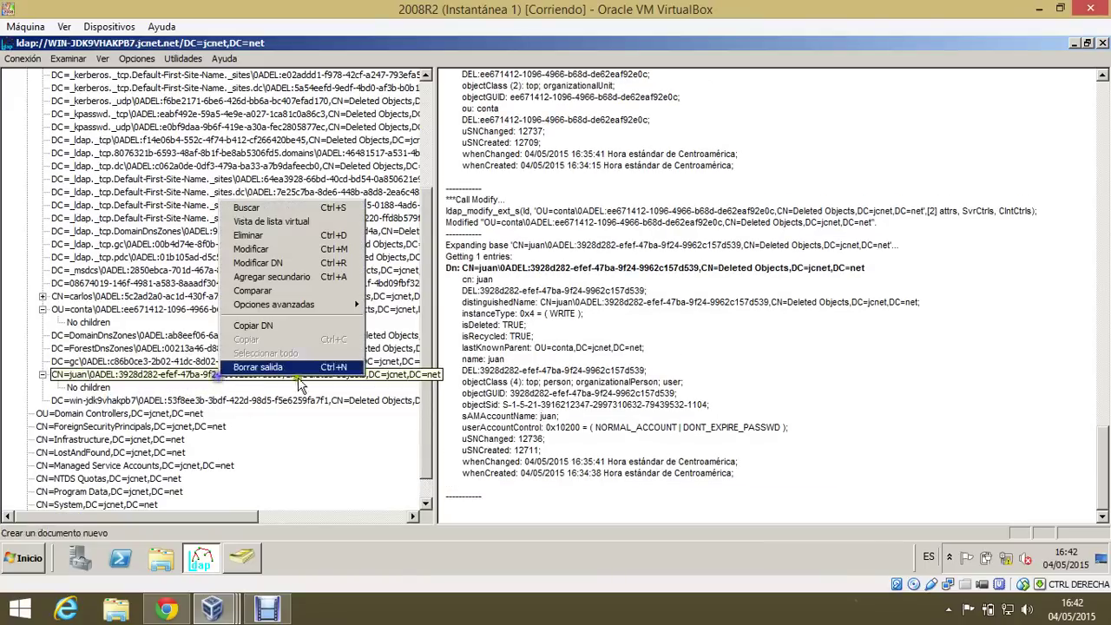
pyautogui.click(261, 263)
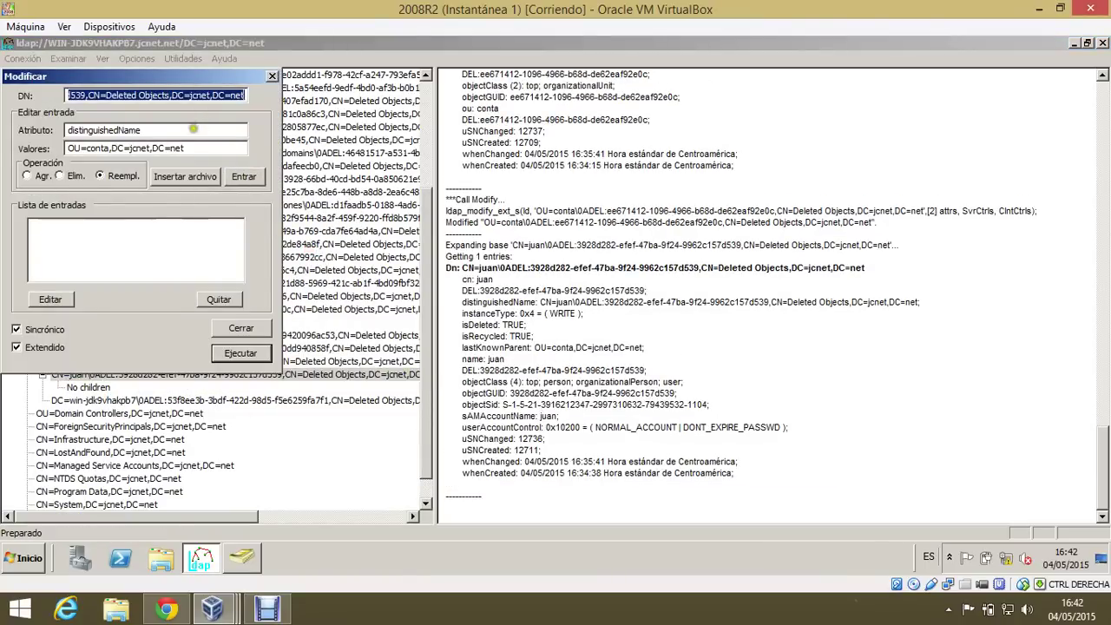
# - Clear the previous attribute and value from the modification and choose the Delete operation
pyautogui.press('Tab')
pyautogui.press('Delete')
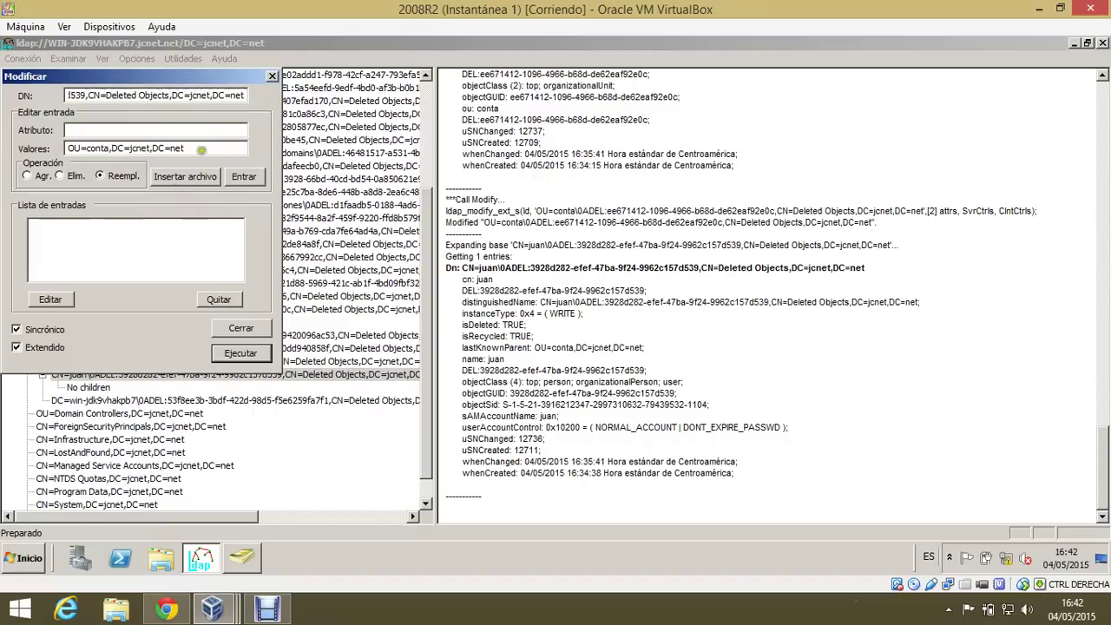
pyautogui.press('Tab')
pyautogui.press('Delete')
pyautogui.click(75, 175)
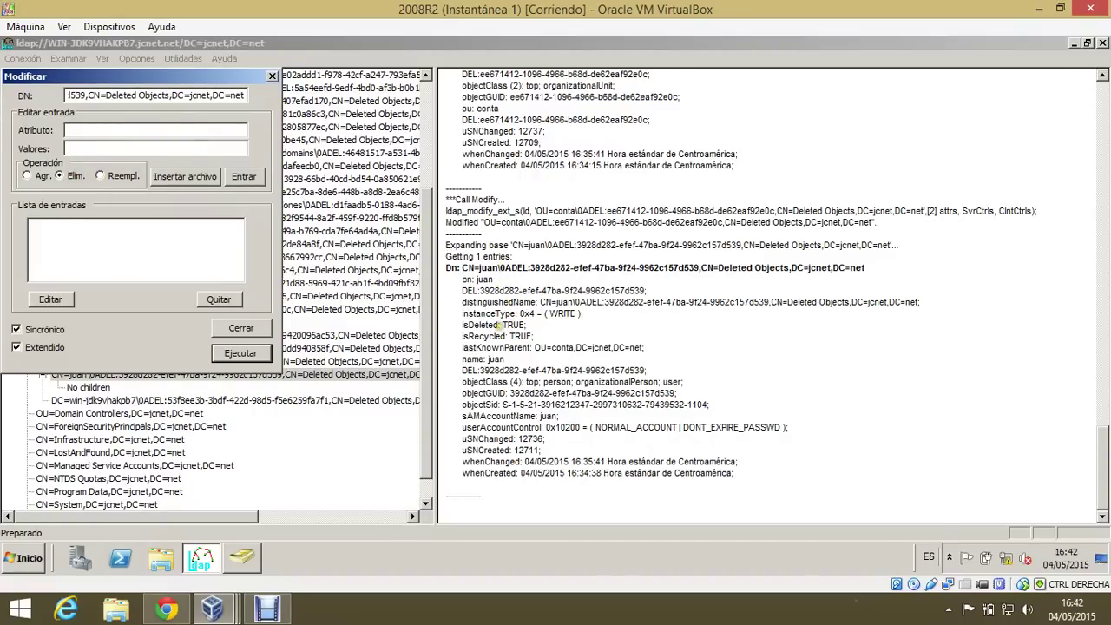
# - Set the attribute to isDeleted, copied from the deleted user's listed attributes, and add the Delete operation to the entry list
pyautogui.click(509, 324)
pyautogui.doubleClick(476, 325)
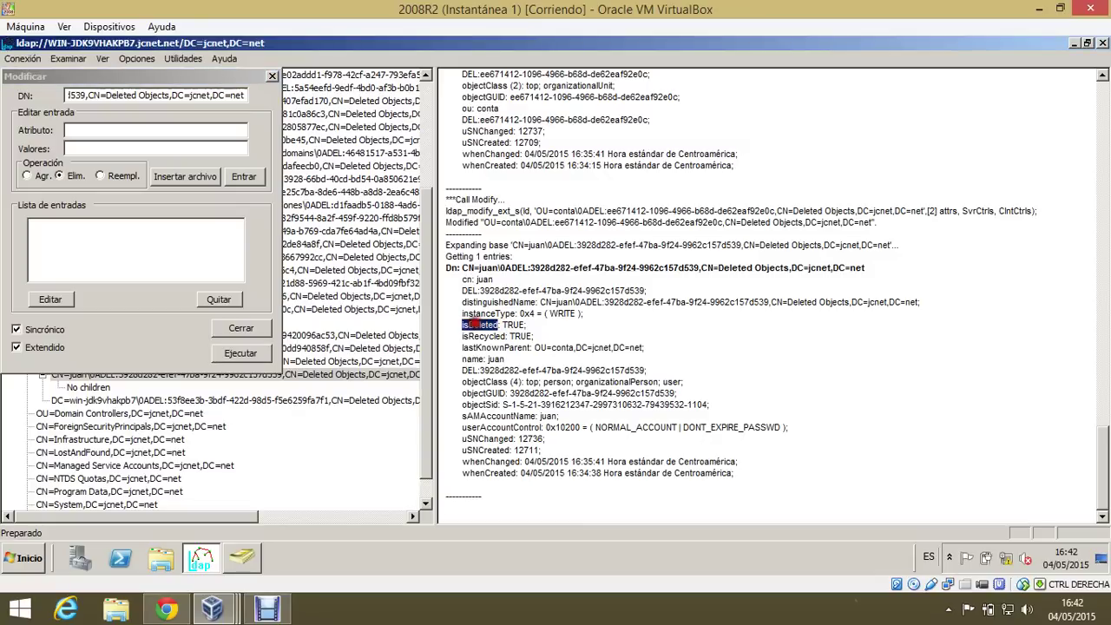
pyautogui.rightClick(479, 325)
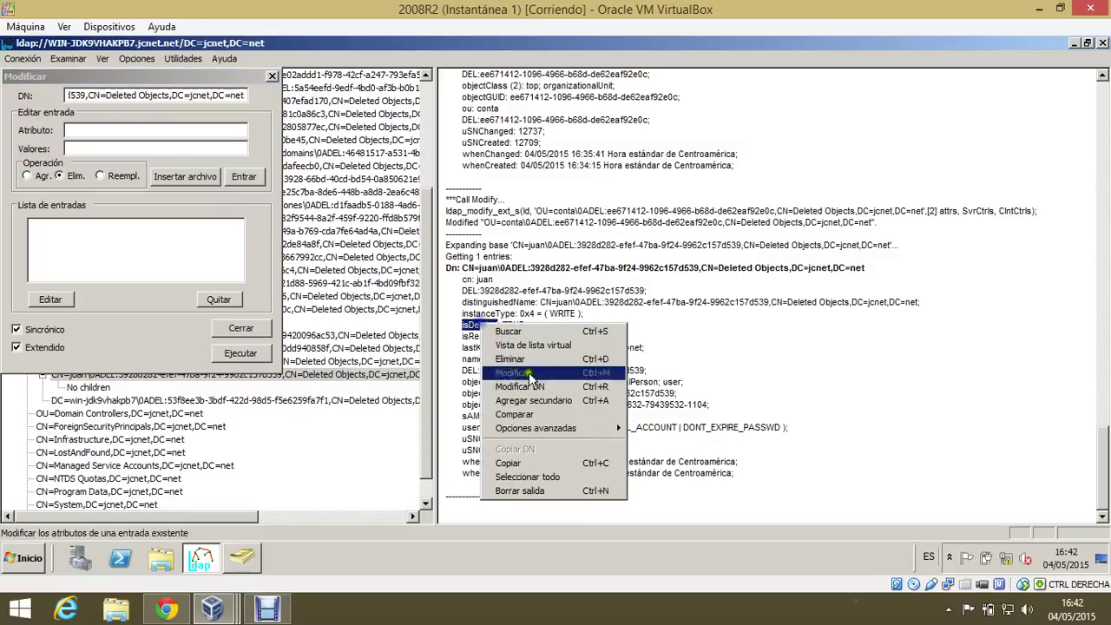
pyautogui.click(533, 465)
pyautogui.click(78, 130)
pyautogui.rightClick(84, 131)
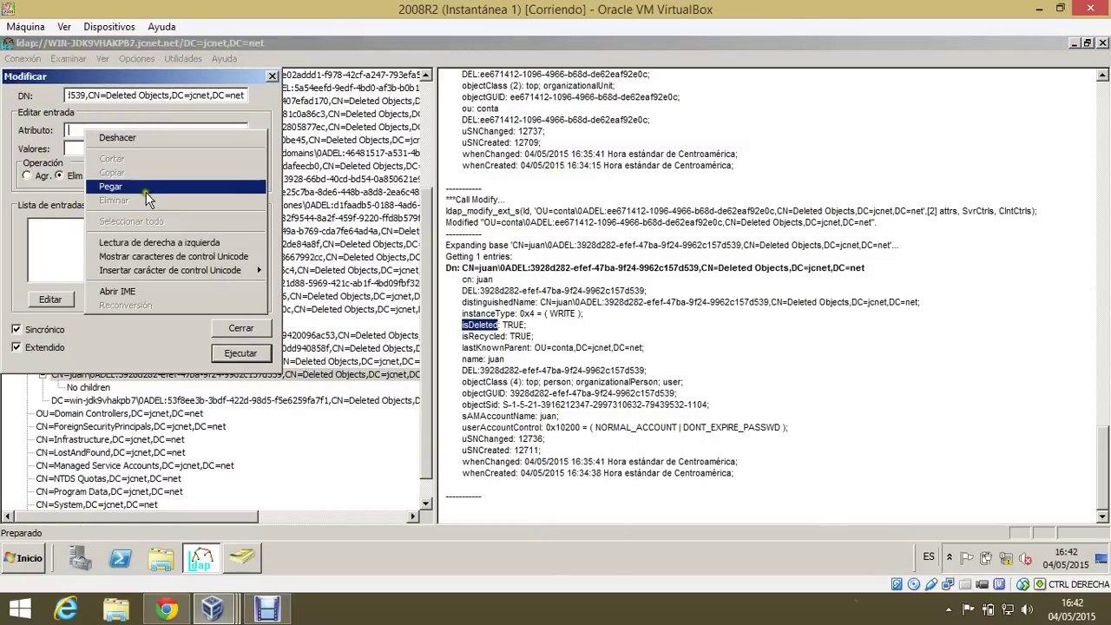
pyautogui.click(145, 188)
pyautogui.click(244, 178)
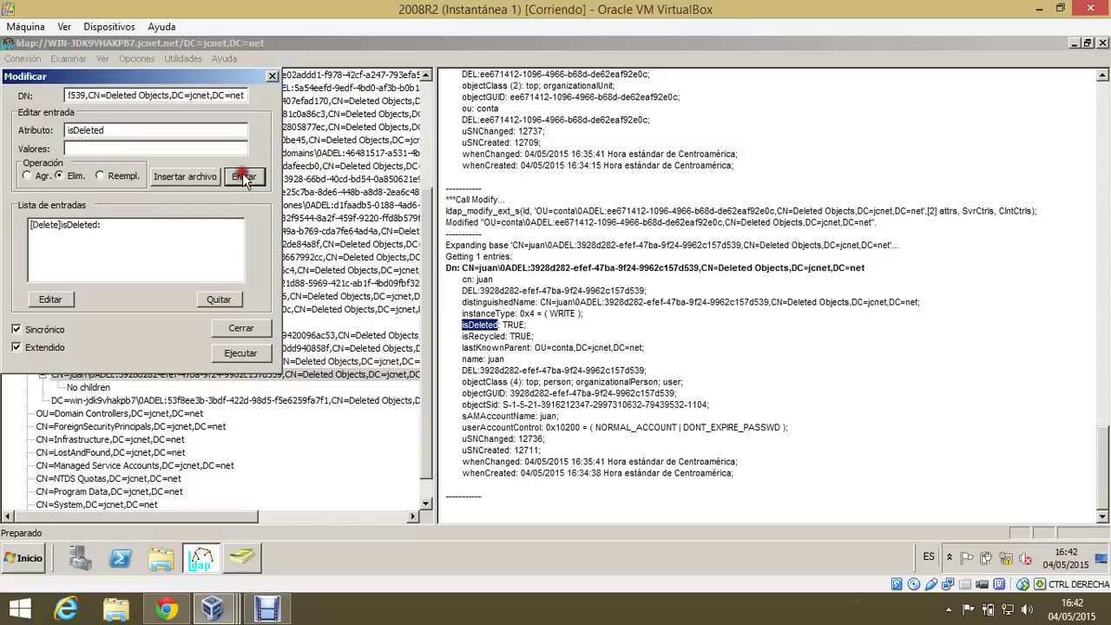
# - Switch the operation to Replace and set the attribute to distinguishedName, copied from the deleted user's listed attributes
pyautogui.click(100, 175)
pyautogui.doubleClick(109, 130)
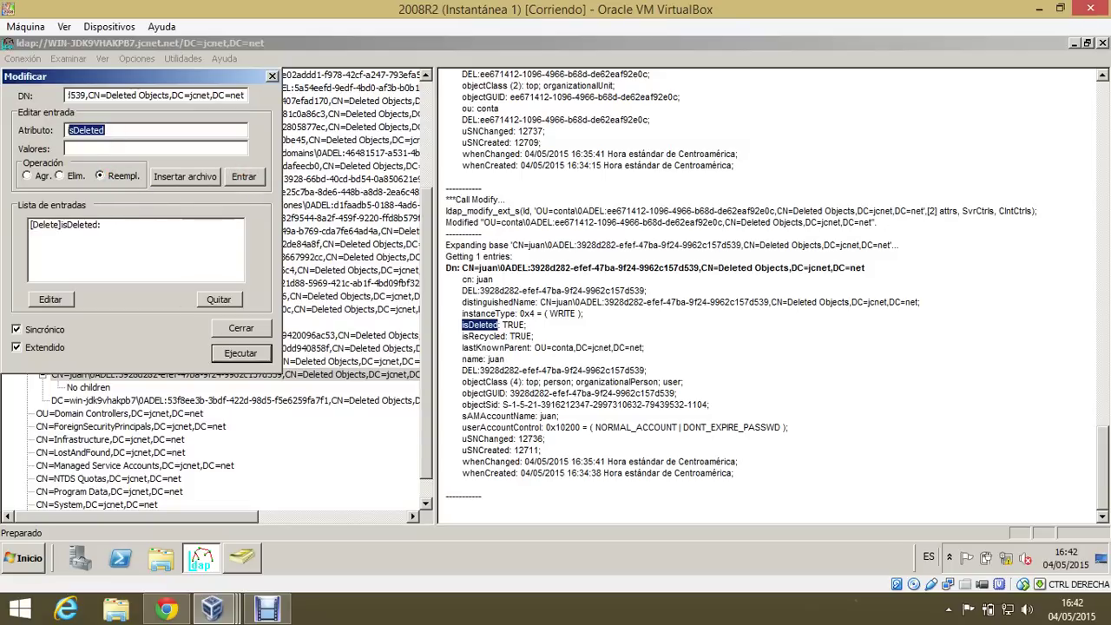
pyautogui.press('Delete')
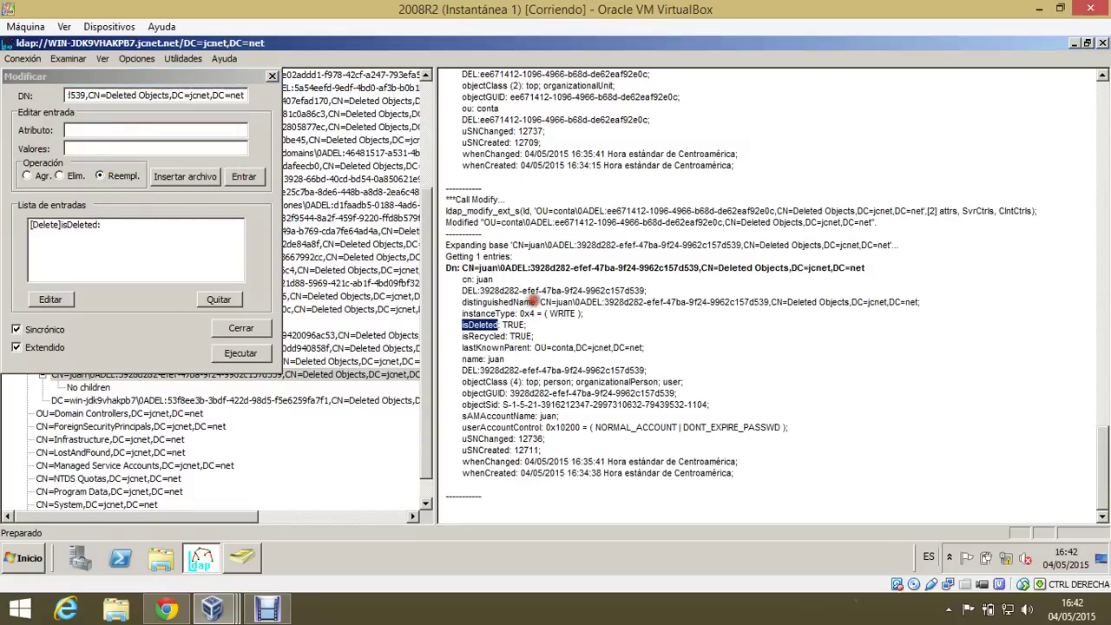
pyautogui.doubleClick(531, 302)
pyautogui.rightClick(504, 302)
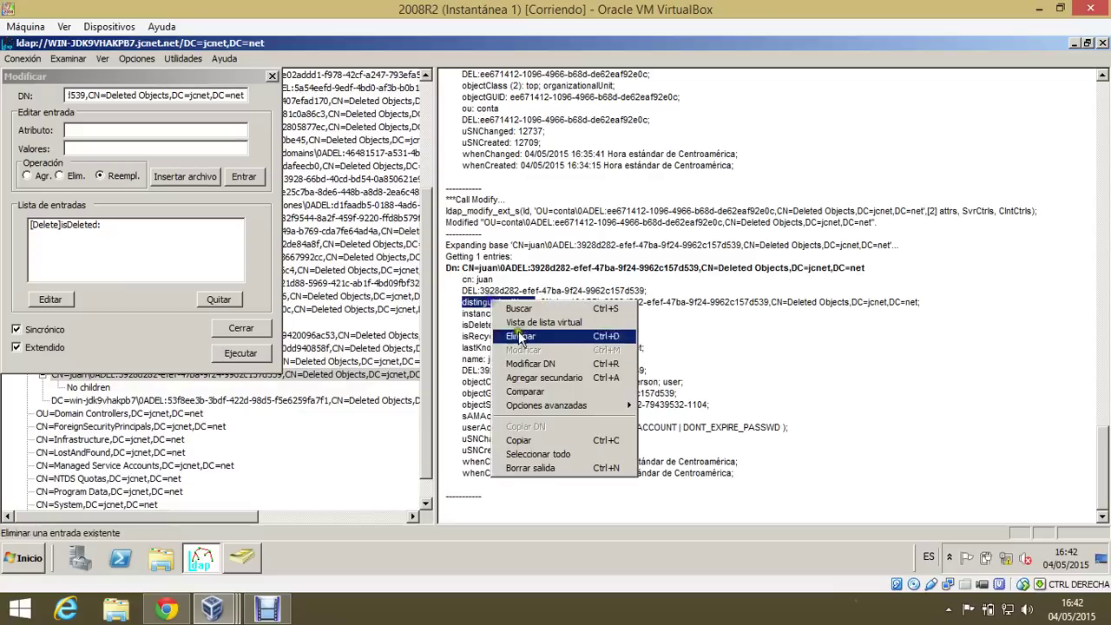
pyautogui.click(519, 440)
pyautogui.rightClick(98, 131)
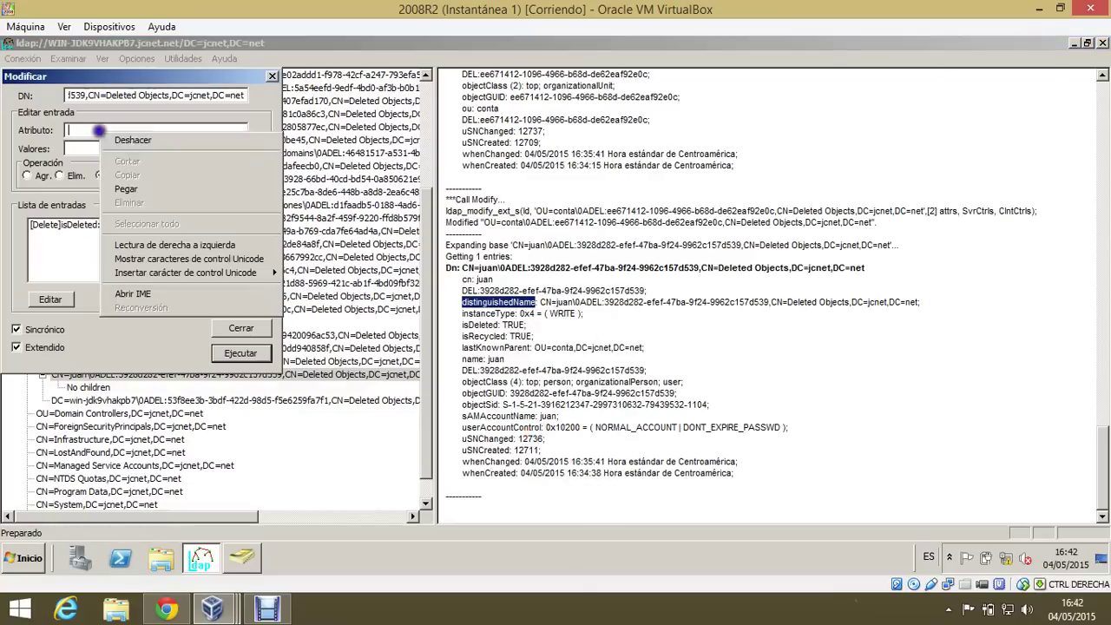
pyautogui.click(154, 186)
# - Copy the CN component of the deleted user's distinguishedName and enter it as the modification's value, followed by a comma
pyautogui.click(568, 300)
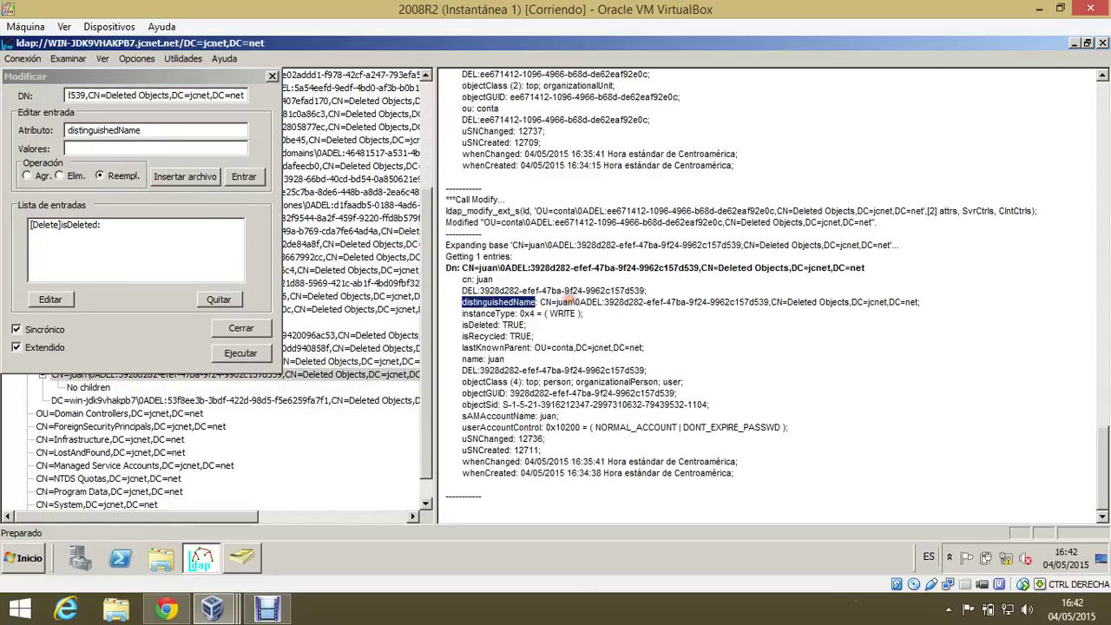
pyautogui.moveTo(573, 302); pyautogui.dragTo(540, 303)
pyautogui.rightClick(563, 306)
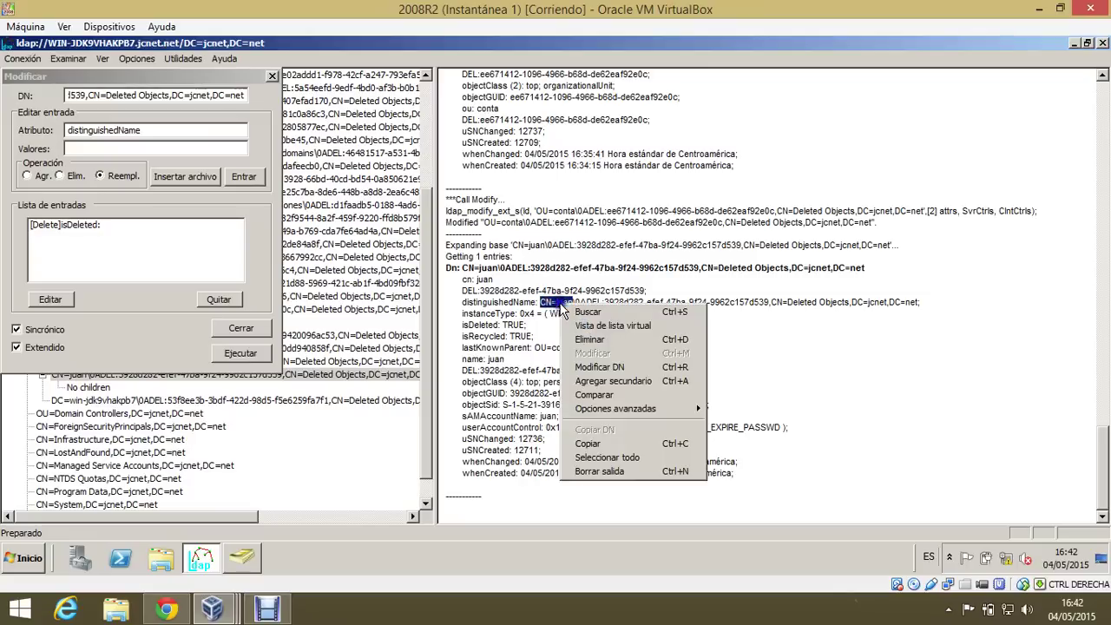
pyautogui.click(599, 444)
pyautogui.click(121, 149)
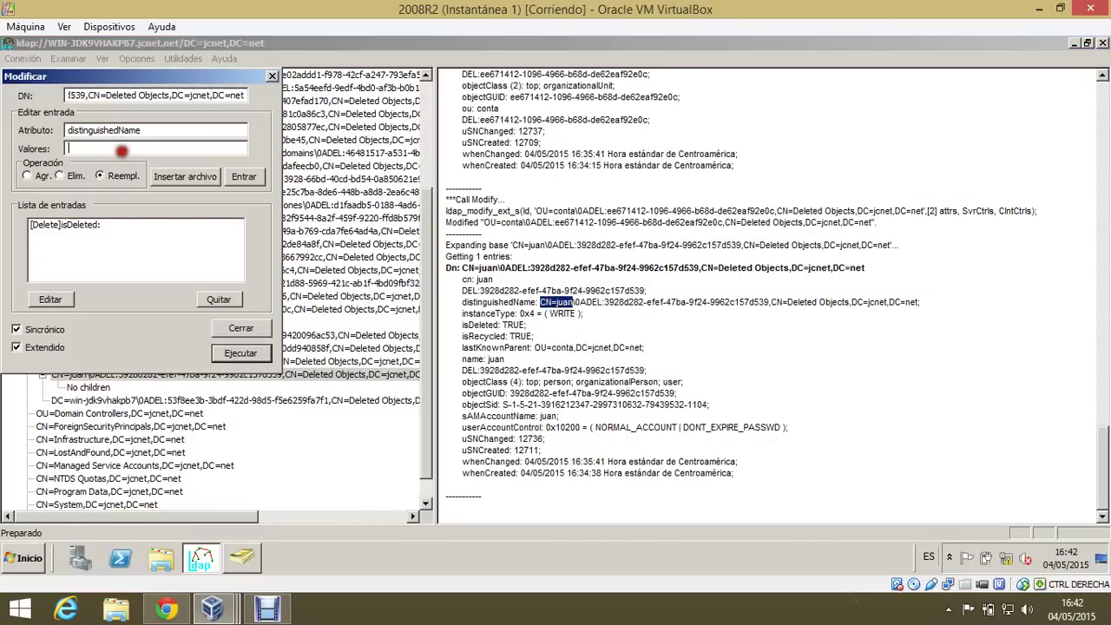
pyautogui.rightClick(121, 149)
pyautogui.click(148, 209)
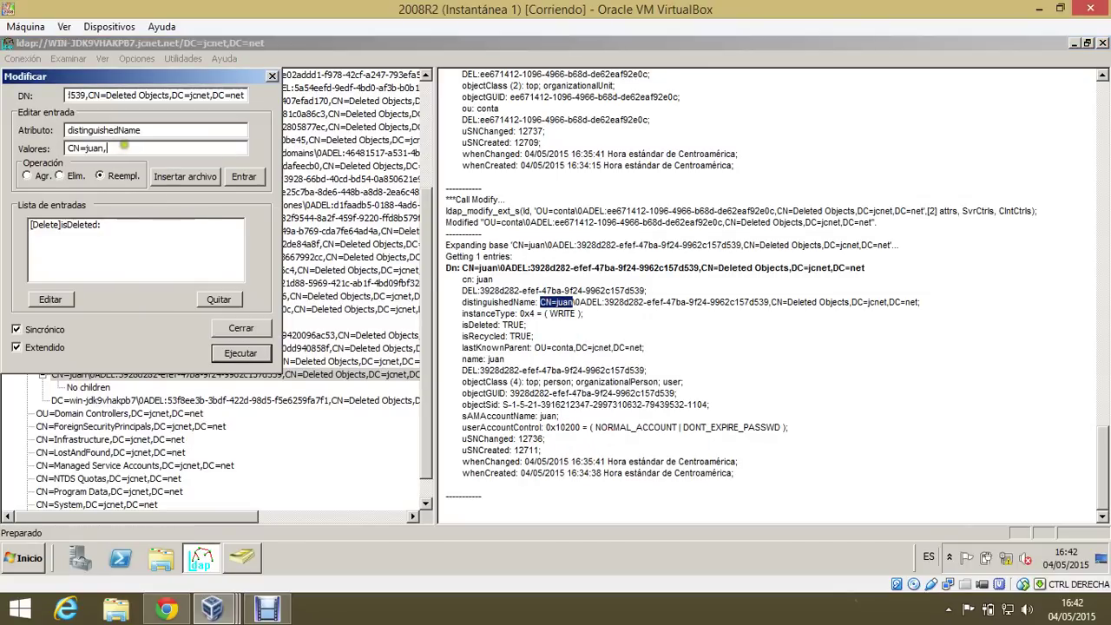
# - Copy the deleted user's lastKnownParent value, OU=conta,DC=jcnet,DC=net, and append it to the distinguishedName value after the CN component
pyautogui.click(608, 353)
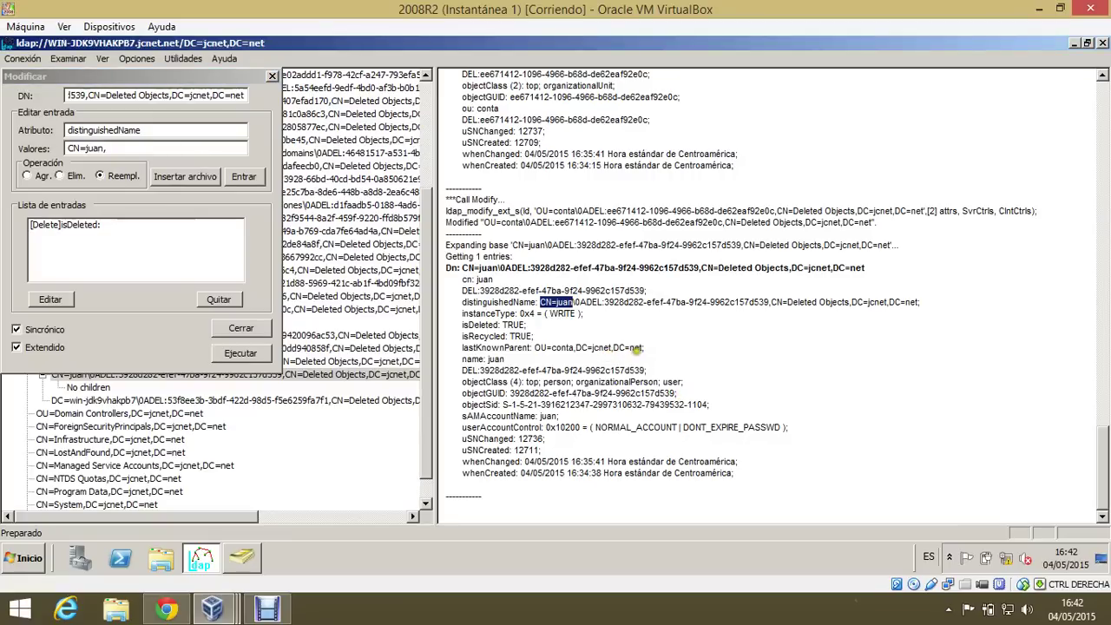
pyautogui.moveTo(644, 348); pyautogui.dragTo(537, 347)
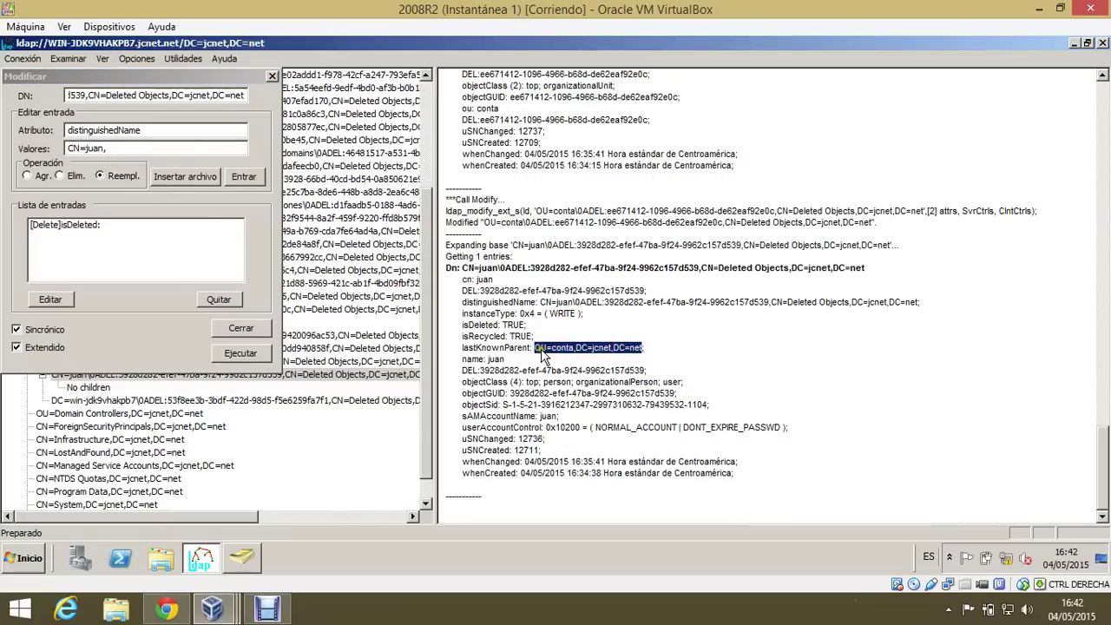
pyautogui.rightClick(564, 350)
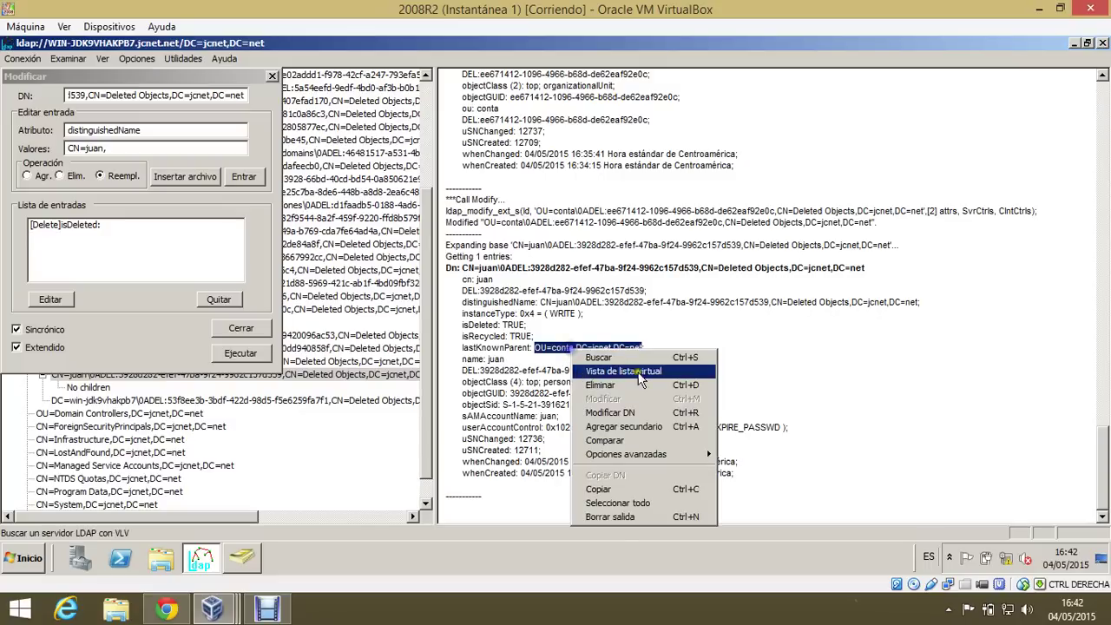
pyautogui.click(621, 491)
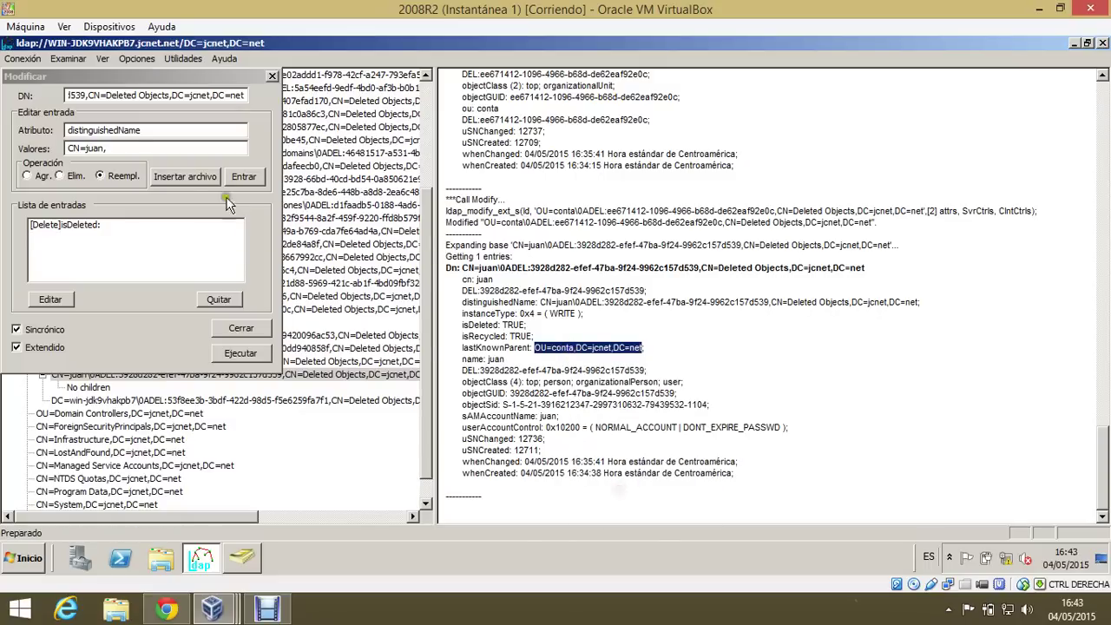
pyautogui.click(138, 147)
pyautogui.rightClick(138, 148)
pyautogui.click(193, 208)
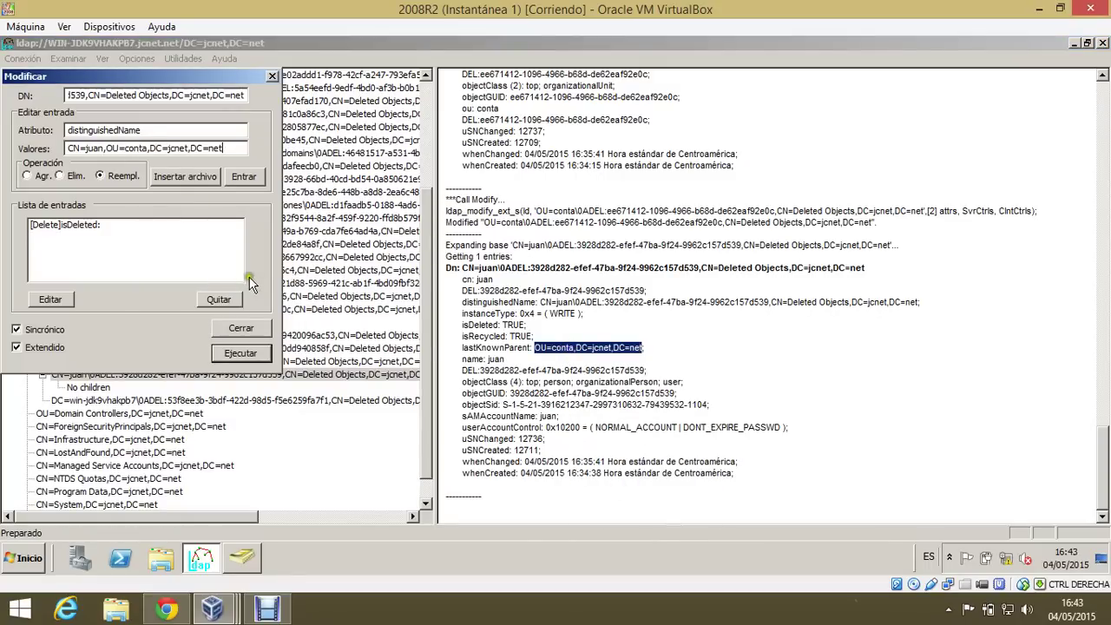
# - Add the Replace operation for distinguishedName to the entry list and run the modification on the deleted user
pyautogui.click(244, 179)
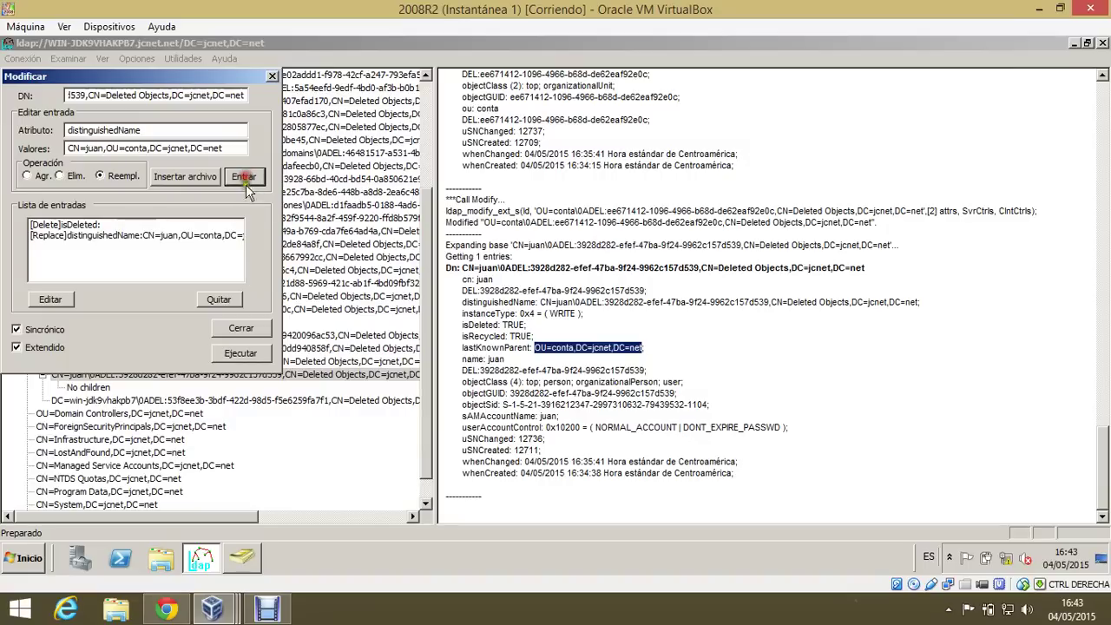
pyautogui.click(247, 356)
pyautogui.click(877, 520)
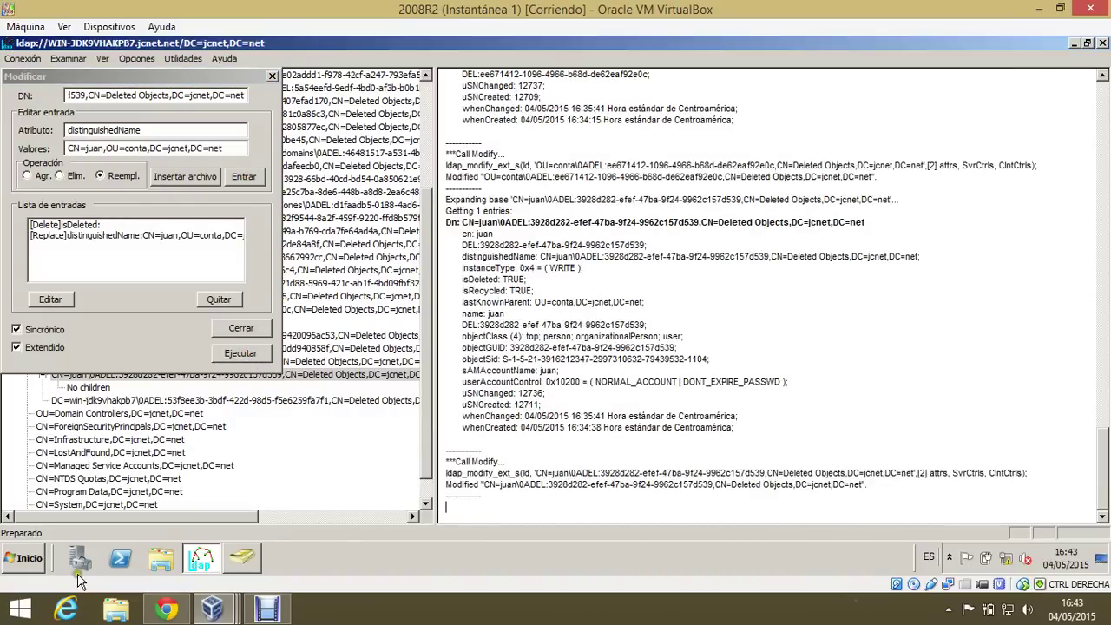
# - Open Active Directory Users and Computers from the server's administrative tools
pyautogui.click(29, 557)
pyautogui.moveTo(314, 420)
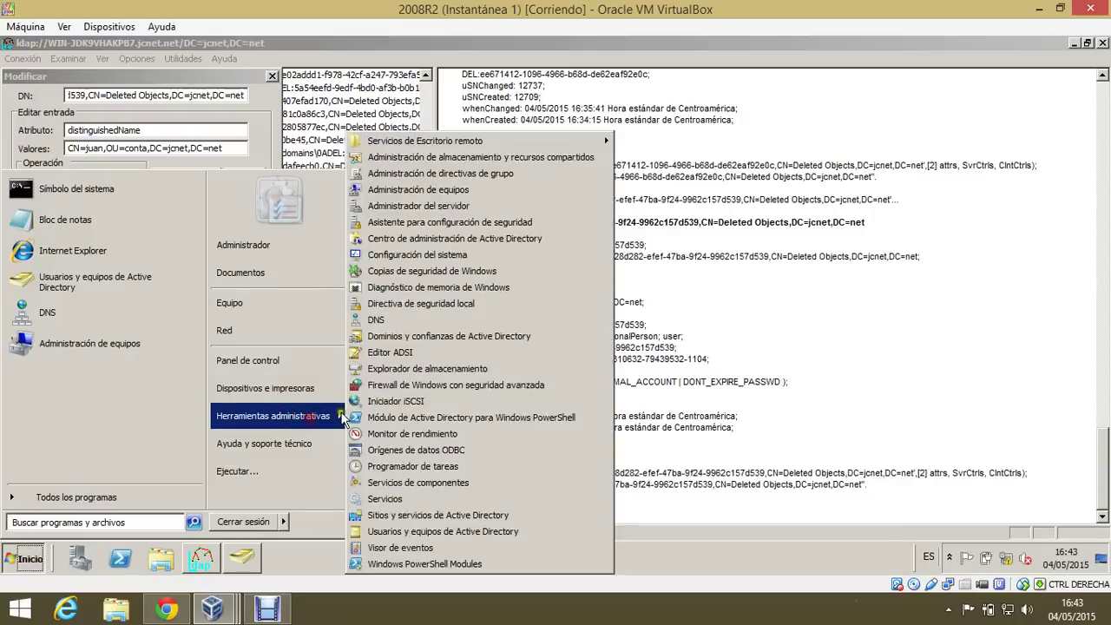
pyautogui.click(482, 533)
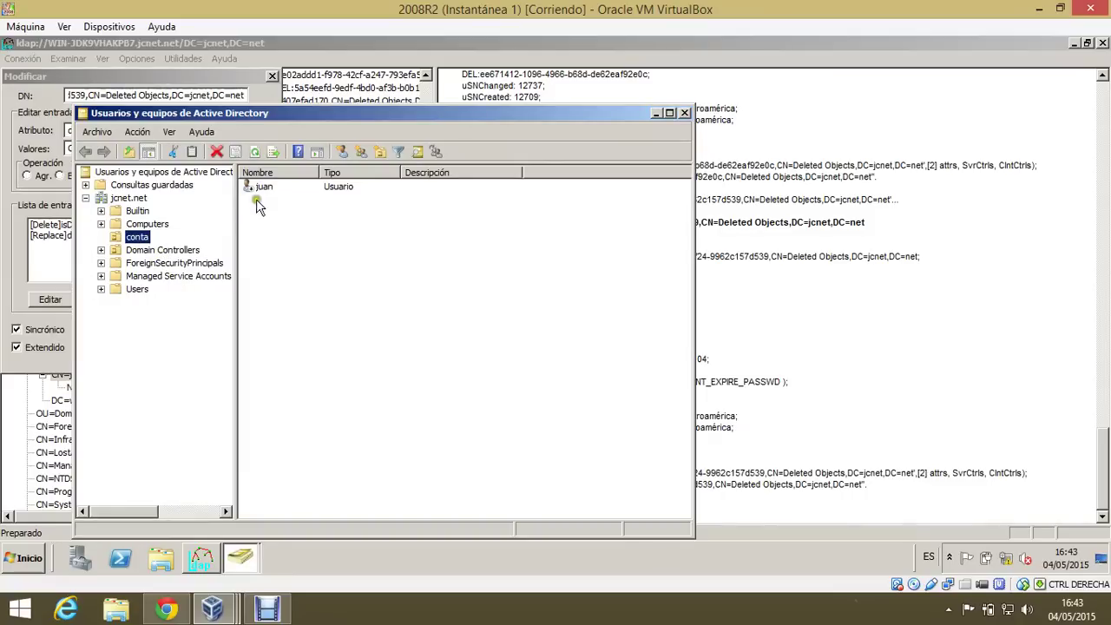
# - Reset the restored user's password in the conta organizational unit, entering and confirming the new password with account unlocking enabled
pyautogui.click(261, 187)
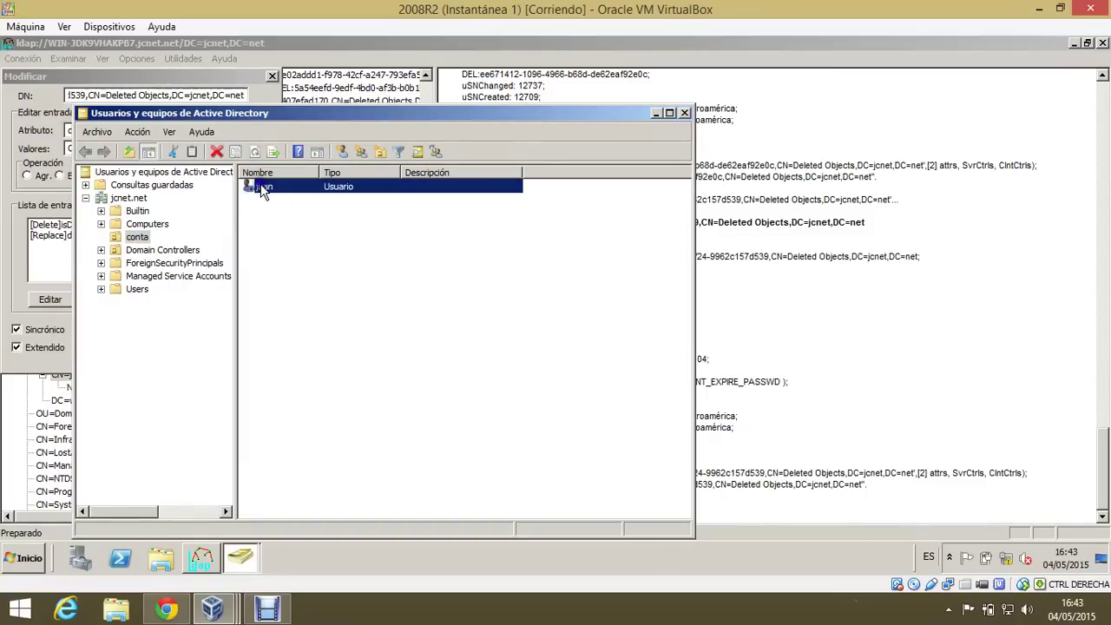
pyautogui.rightClick(260, 188)
pyautogui.click(269, 167)
pyautogui.rightClick(281, 195)
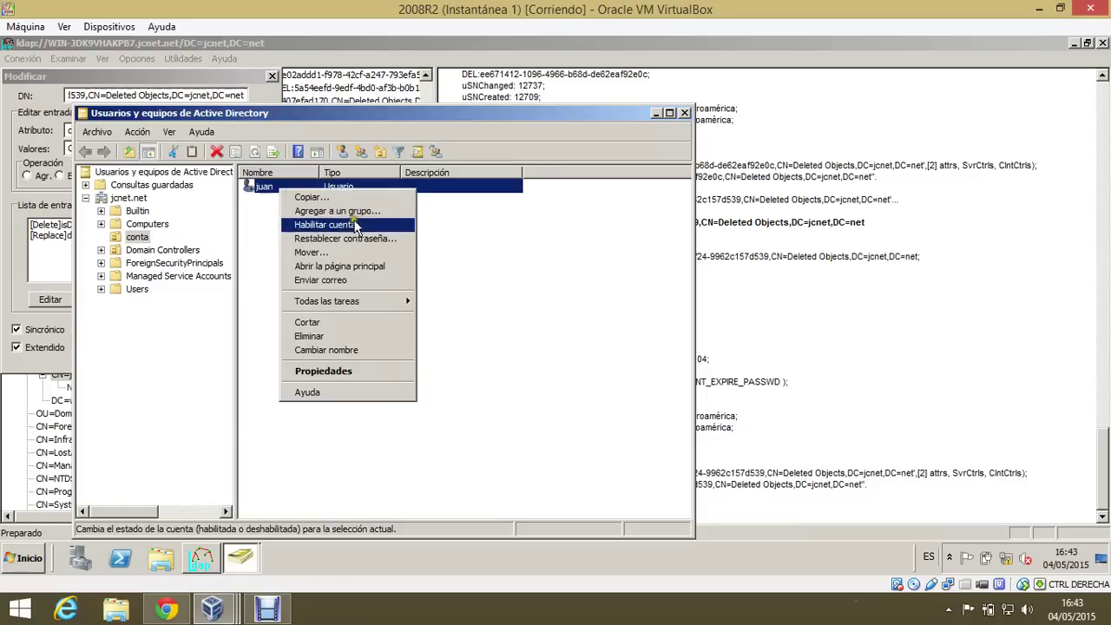
pyautogui.click(361, 236)
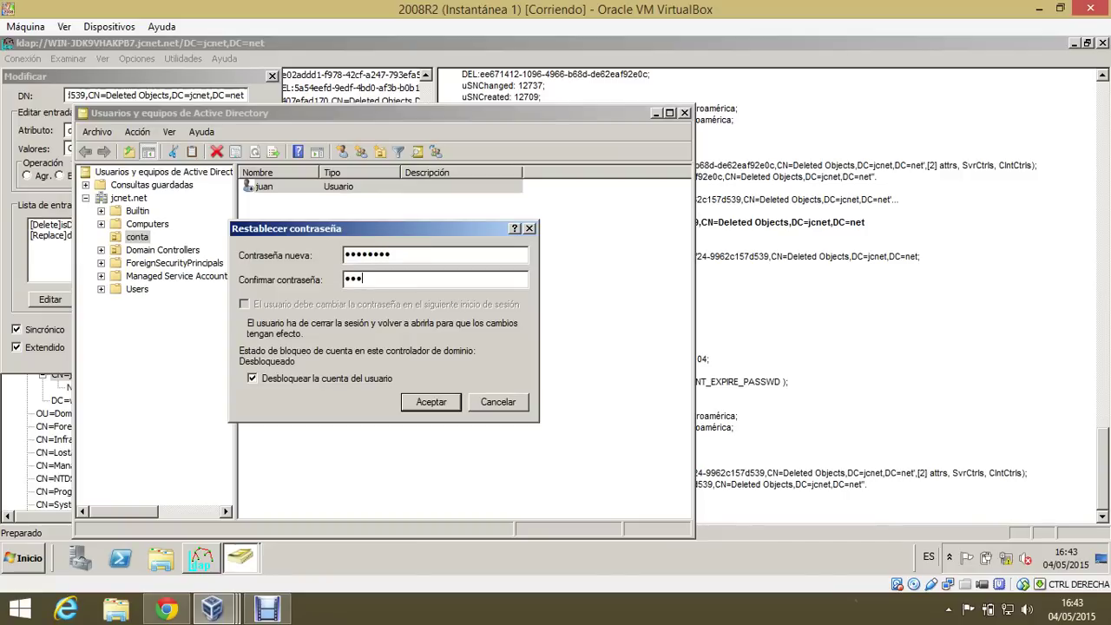
pyautogui.click(427, 401)
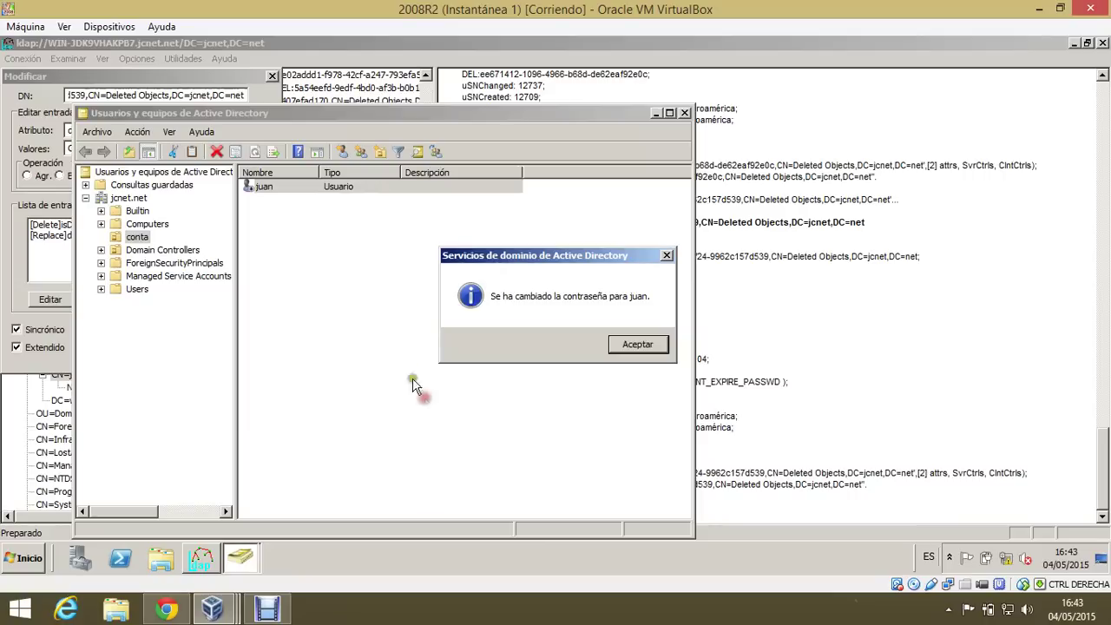
pyautogui.click(647, 352)
# - Enable the restored user's account in the conta organizational unit
pyautogui.rightClick(261, 185)
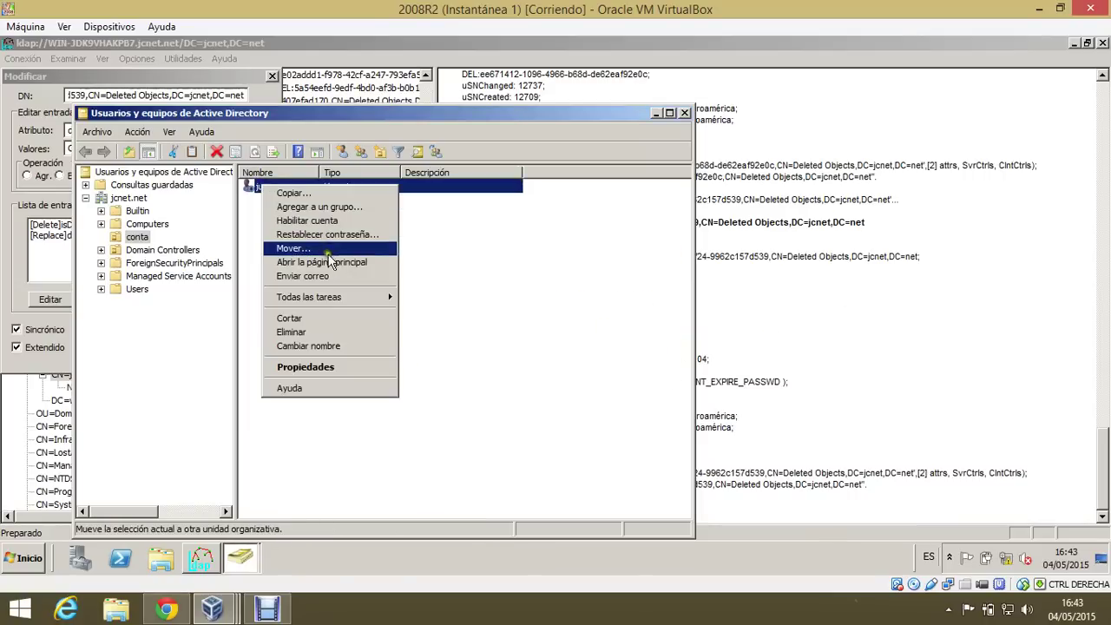
pyautogui.click(339, 221)
pyautogui.click(634, 346)
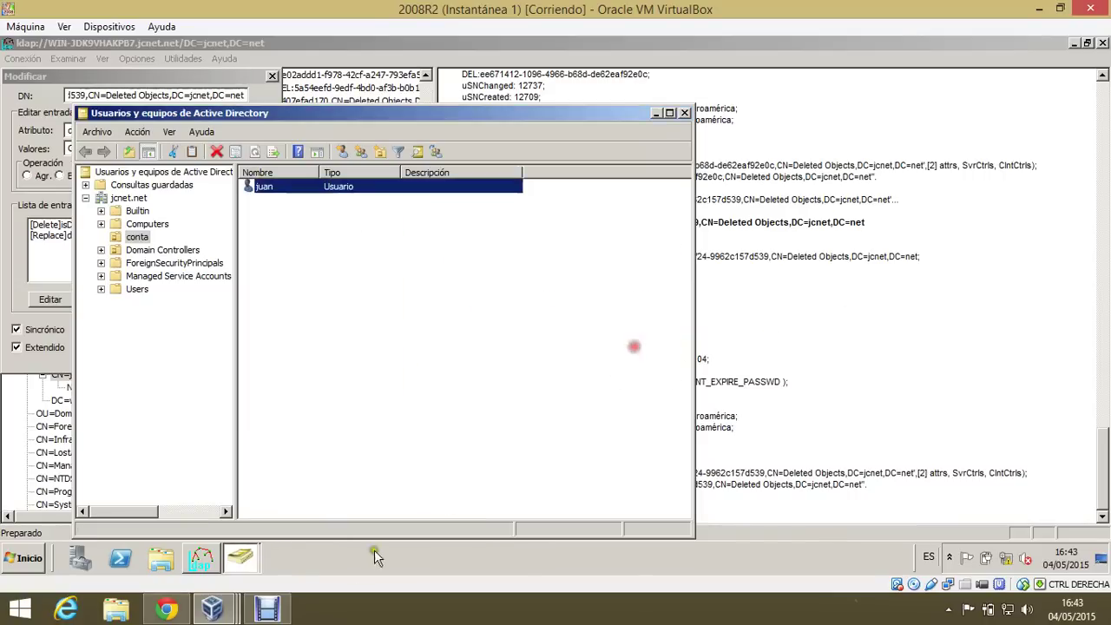
# - Switch to the W7 virtual machine and choose to sign in as a different user
pyautogui.moveTo(212, 608)
pyautogui.click(336, 526)
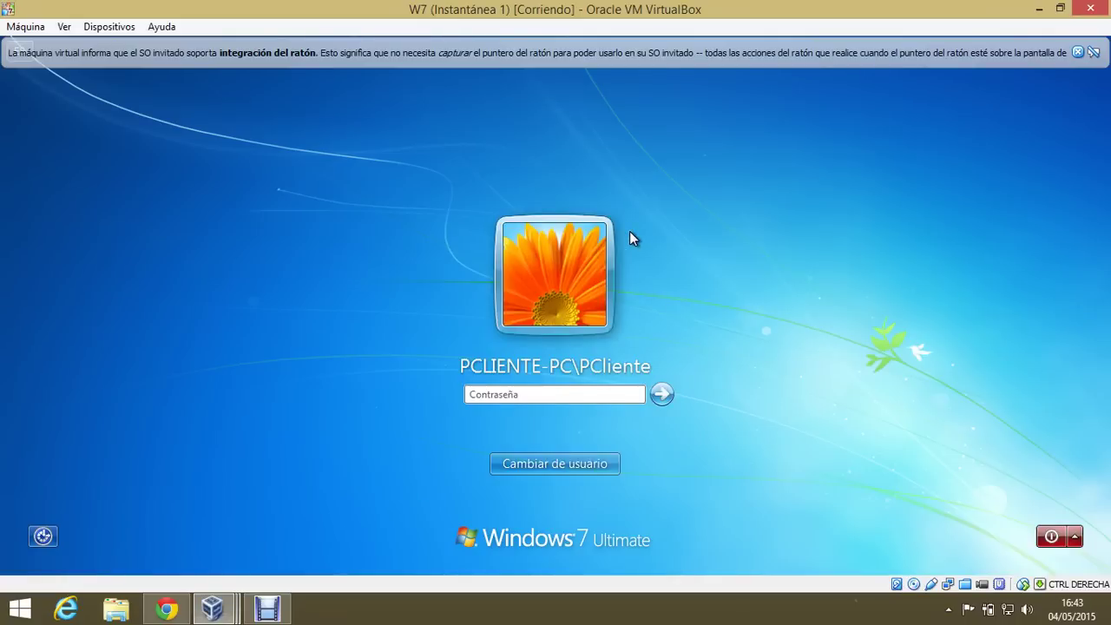
pyautogui.click(592, 469)
pyautogui.click(610, 374)
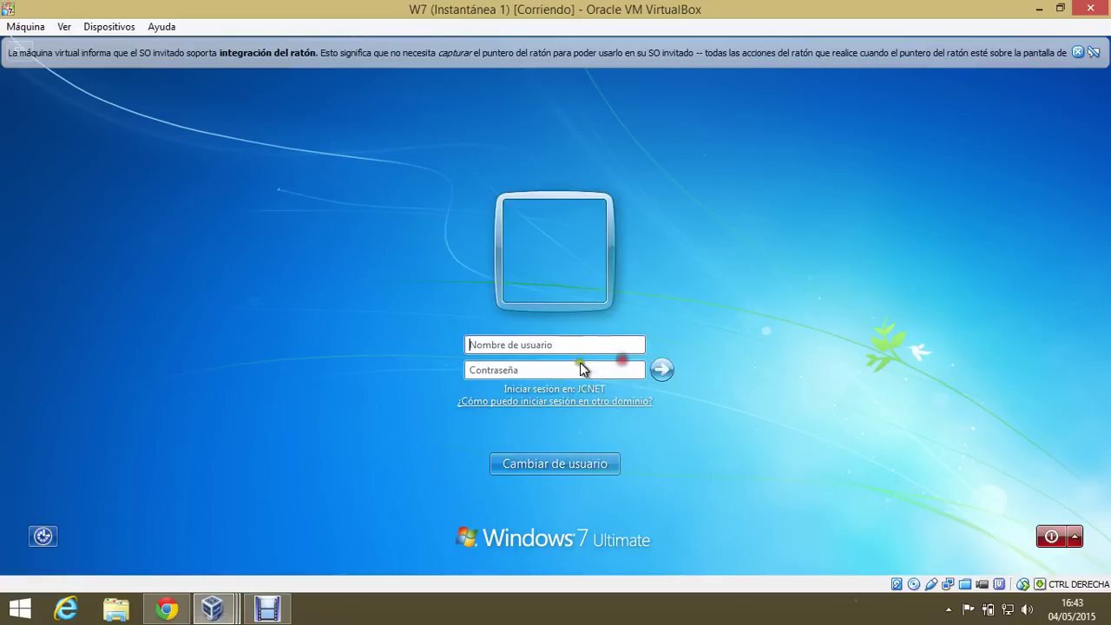
# - Sign in to the jcnet domain with the first restored user's name and the account password
pyautogui.write('jcn')
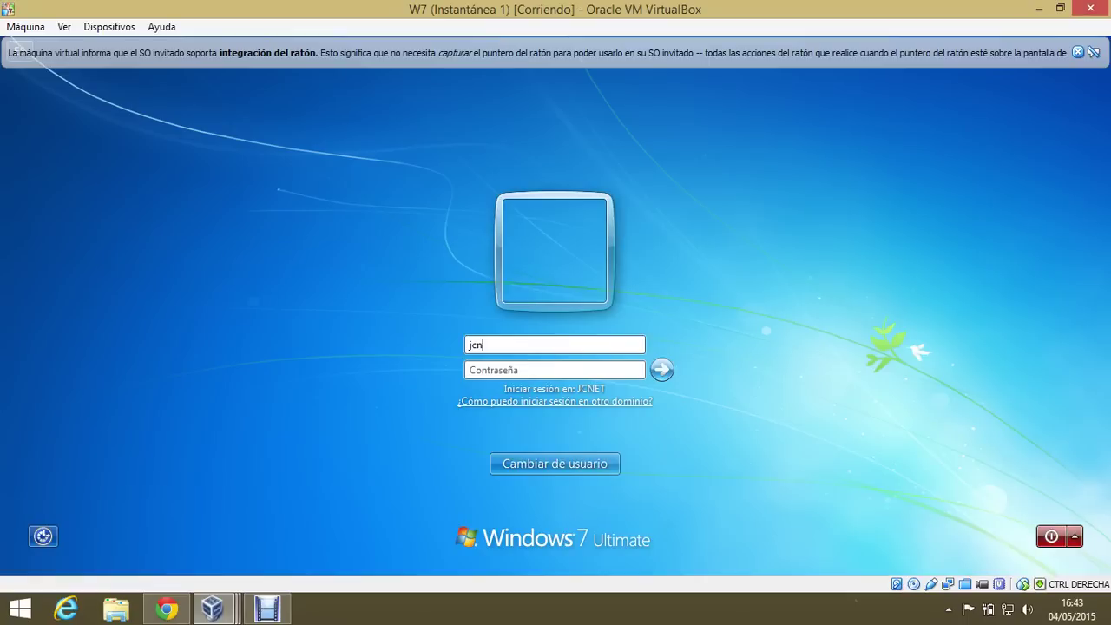
pyautogui.write('et\\carlos')
pyautogui.press('Tab')
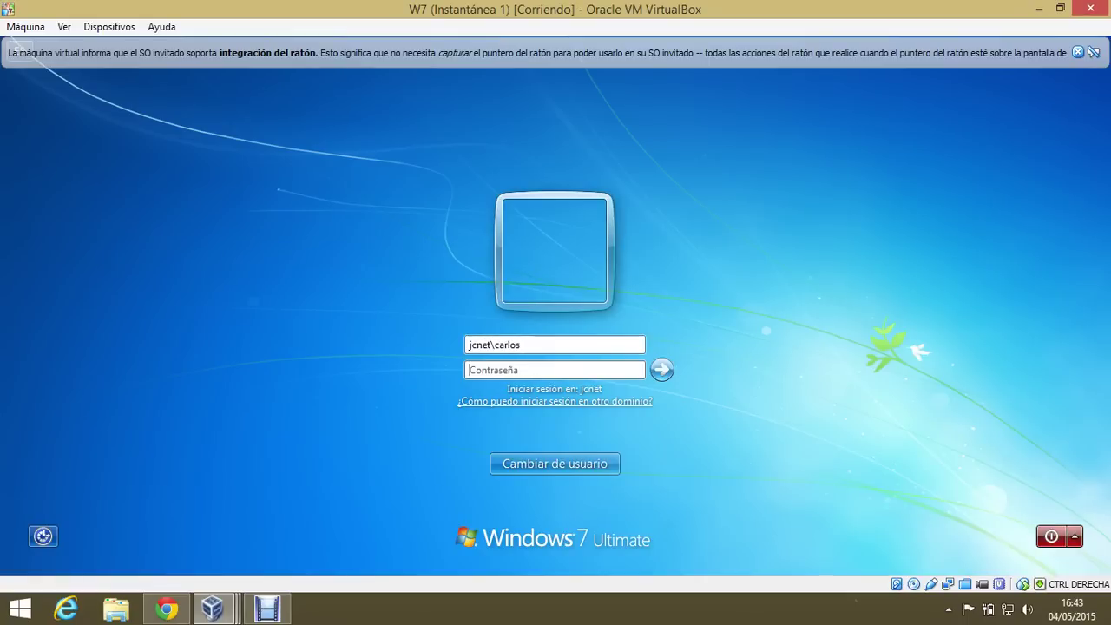
pyautogui.write('•')
pyautogui.press('Return')
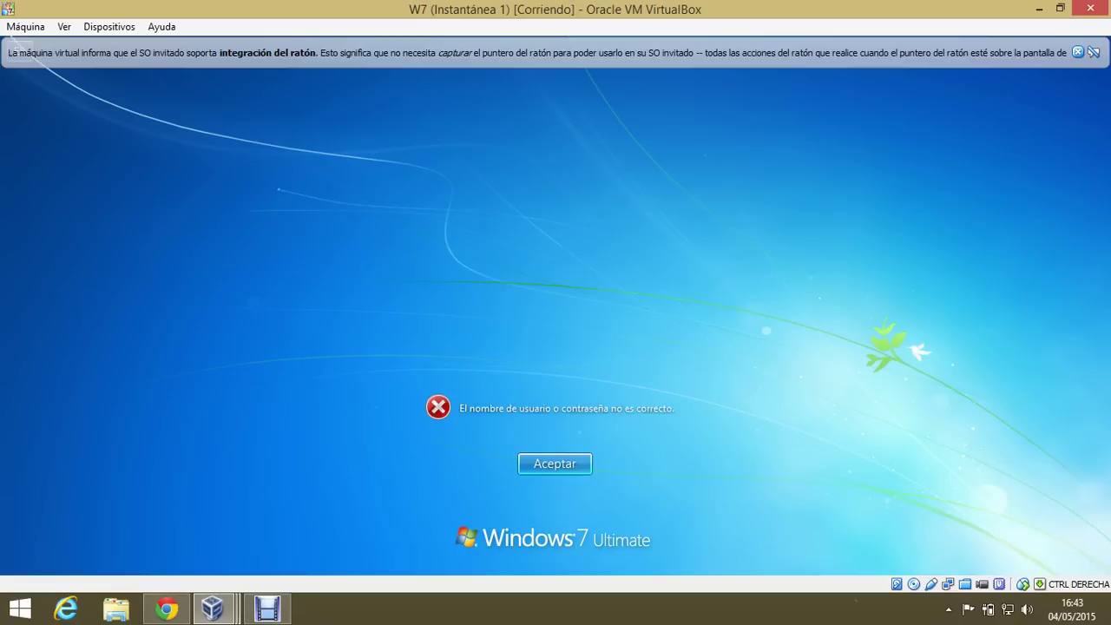
pyautogui.press('Return')
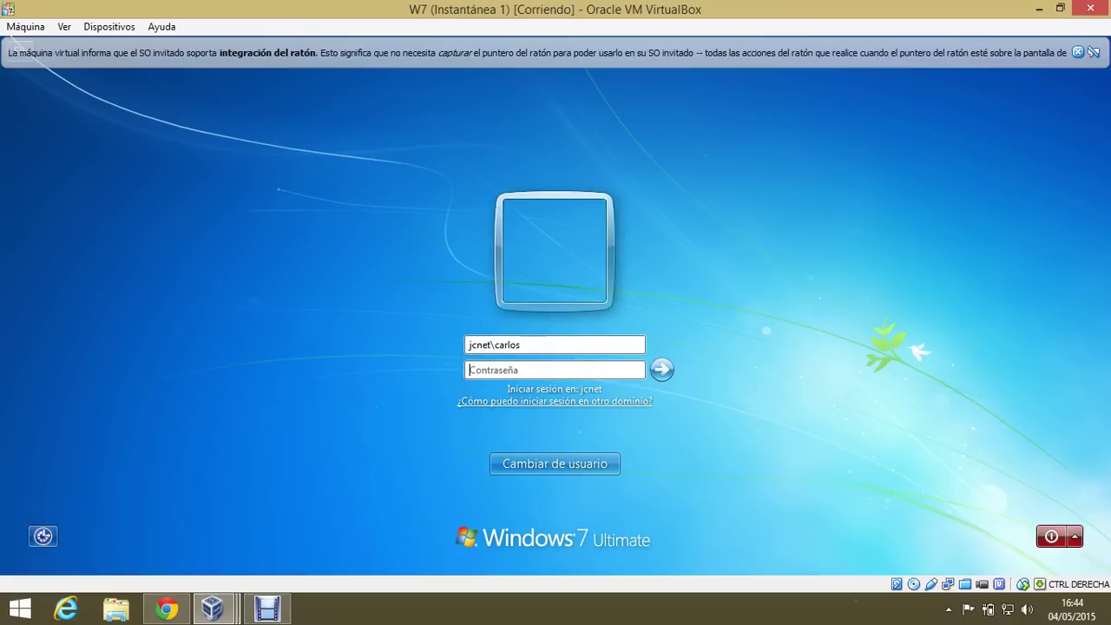
pyautogui.click(527, 367)
pyautogui.press('Return')
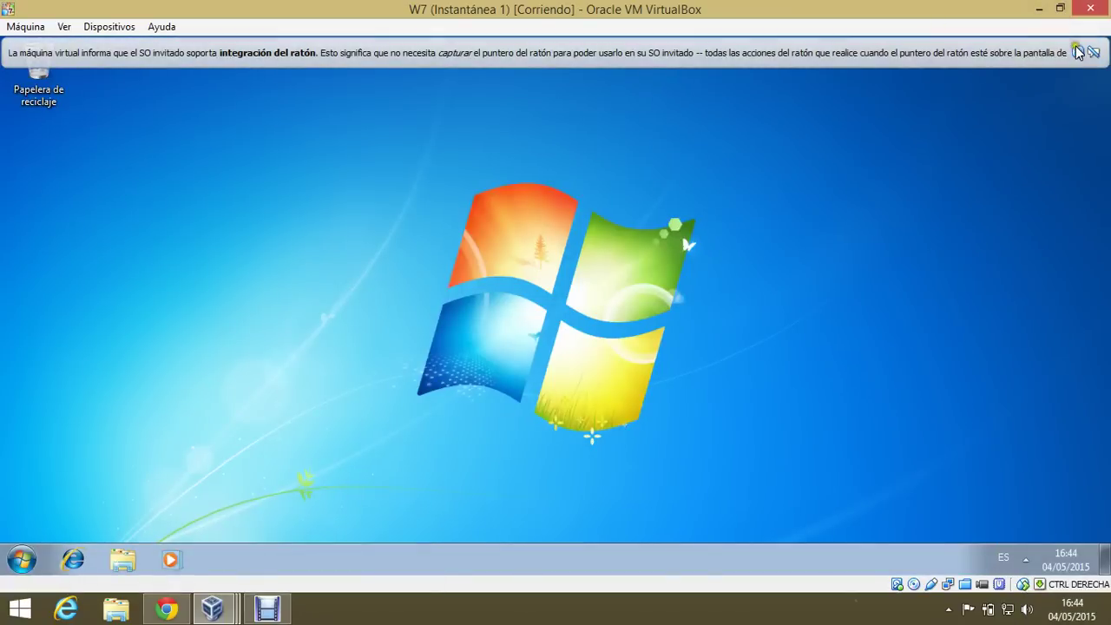
# - Dismiss the mouse integration notice and open the computer's system properties
pyautogui.click(1077, 53)
pyautogui.click(22, 560)
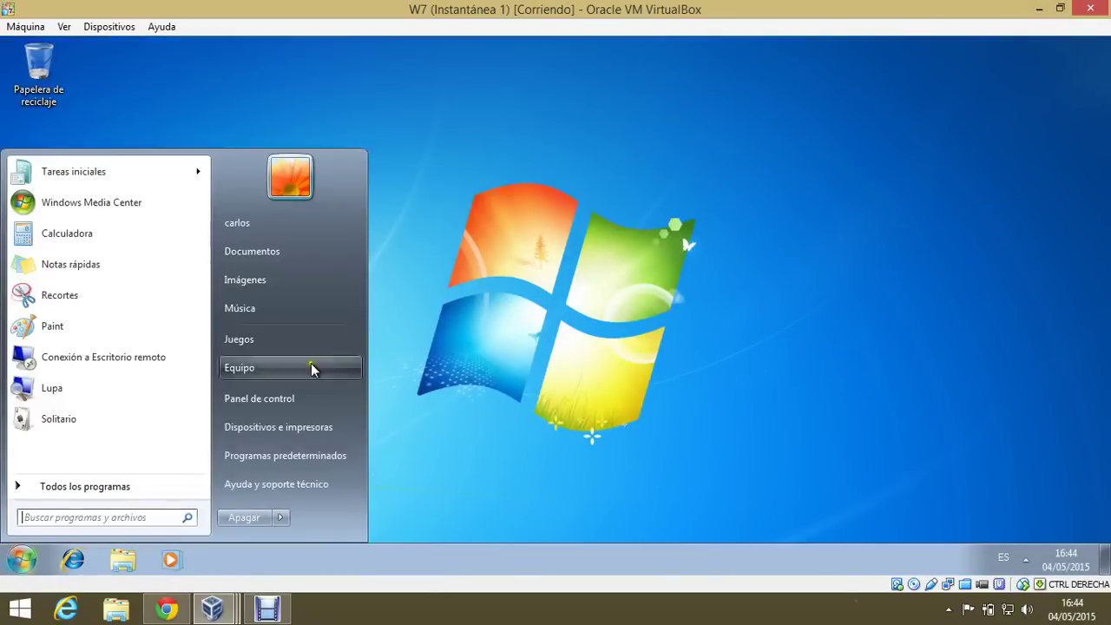
pyautogui.rightClick(304, 364)
pyautogui.click(382, 497)
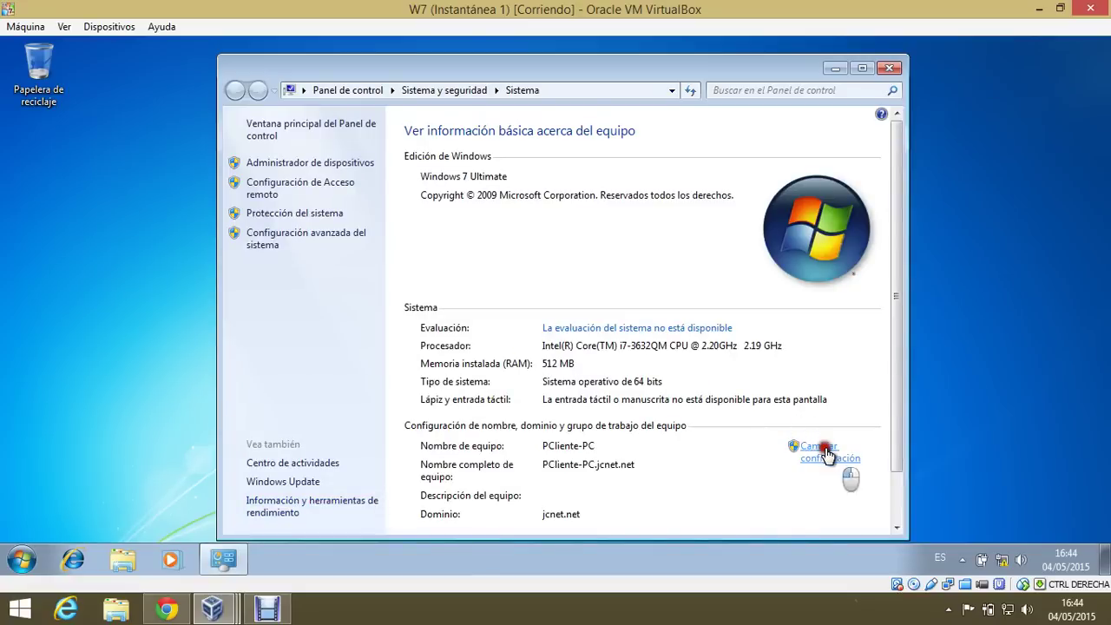
# - Open the computer name and domain settings, authorizing with the administrador account and its password
pyautogui.click(827, 453)
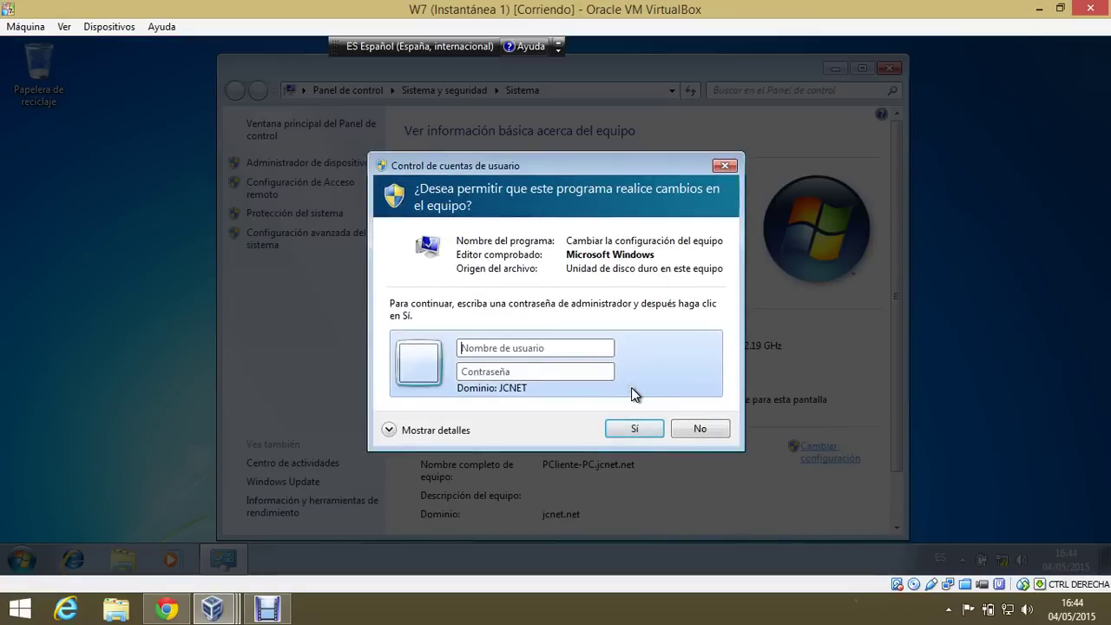
pyautogui.write('administrador')
pyautogui.press('Tab')
pyautogui.write('******')
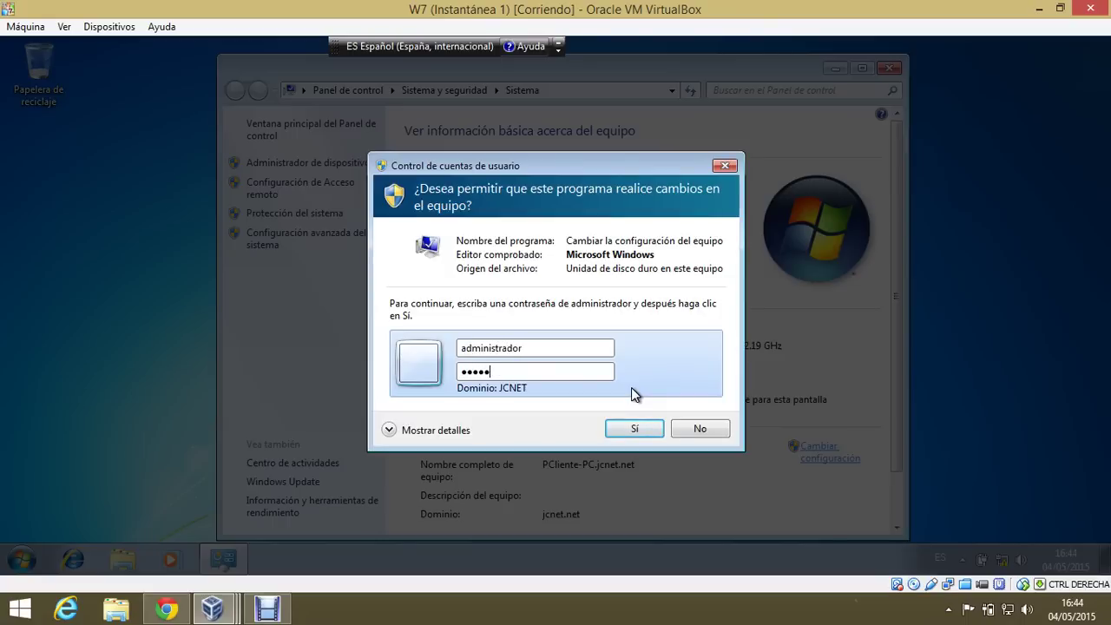
pyautogui.press('Return')
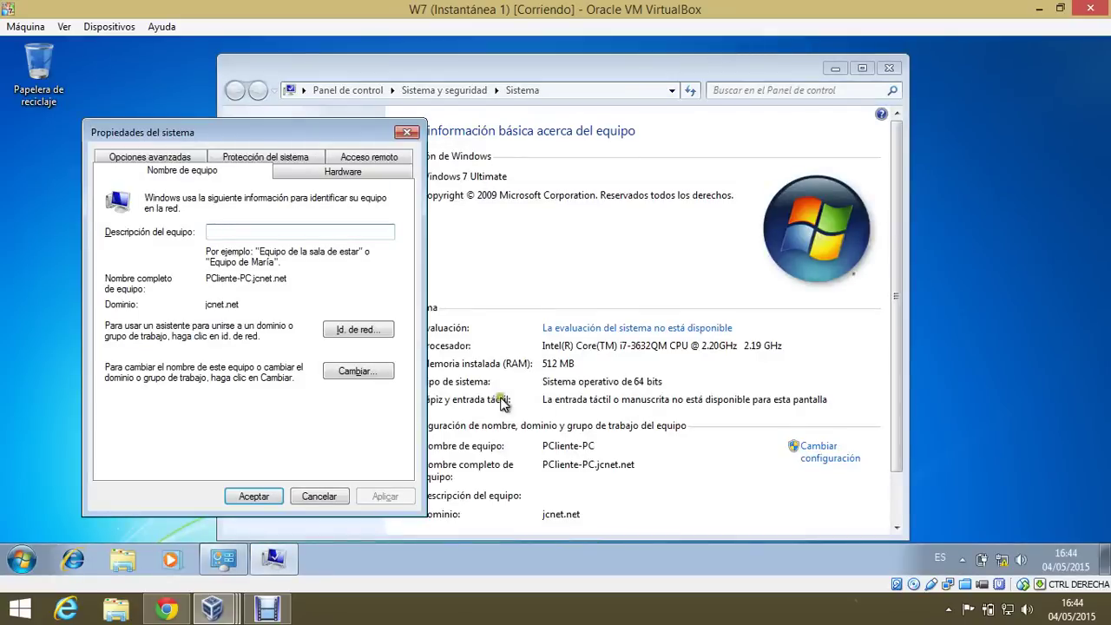
# - Examine the computer's domain membership in the name change dialog, then cancel and close the system windows
pyautogui.click(358, 371)
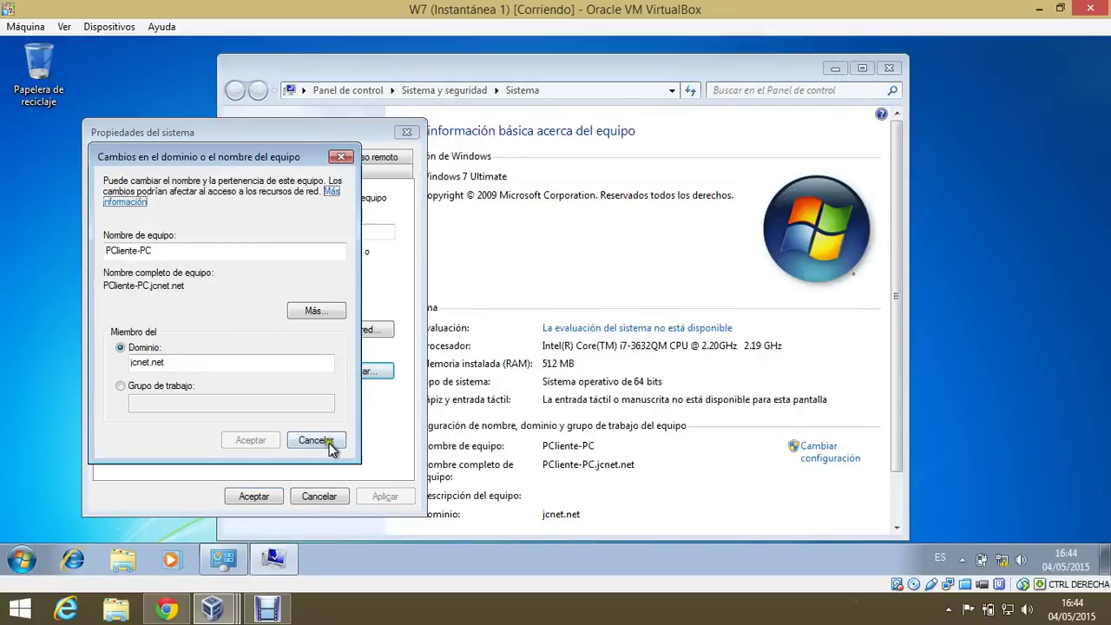
pyautogui.click(321, 441)
pyautogui.click(333, 499)
pyautogui.click(862, 68)
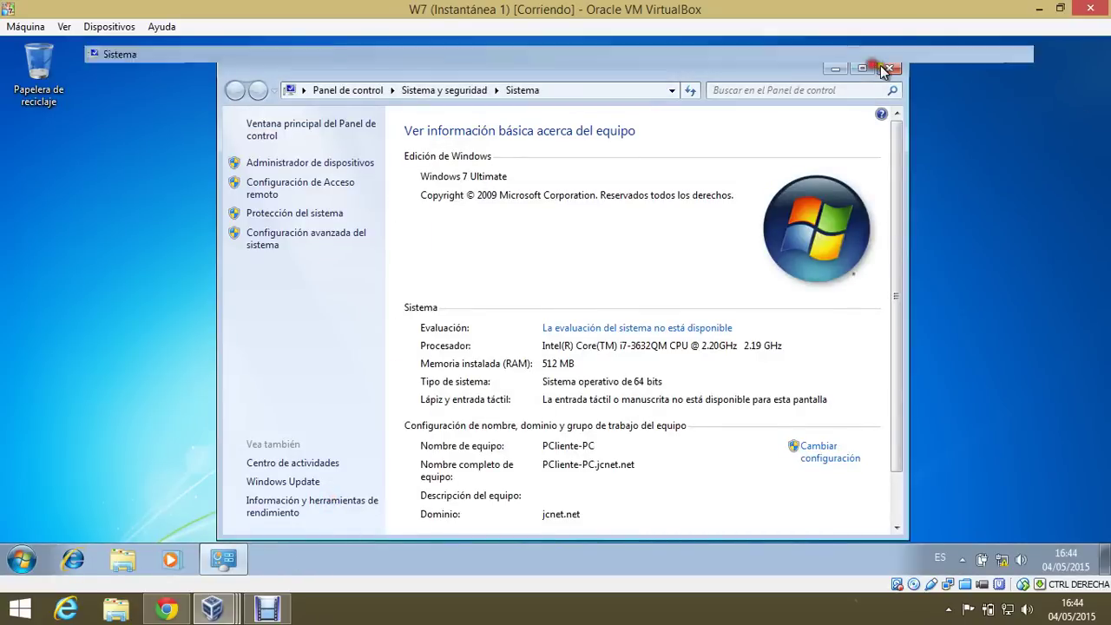
pyautogui.click(1101, 47)
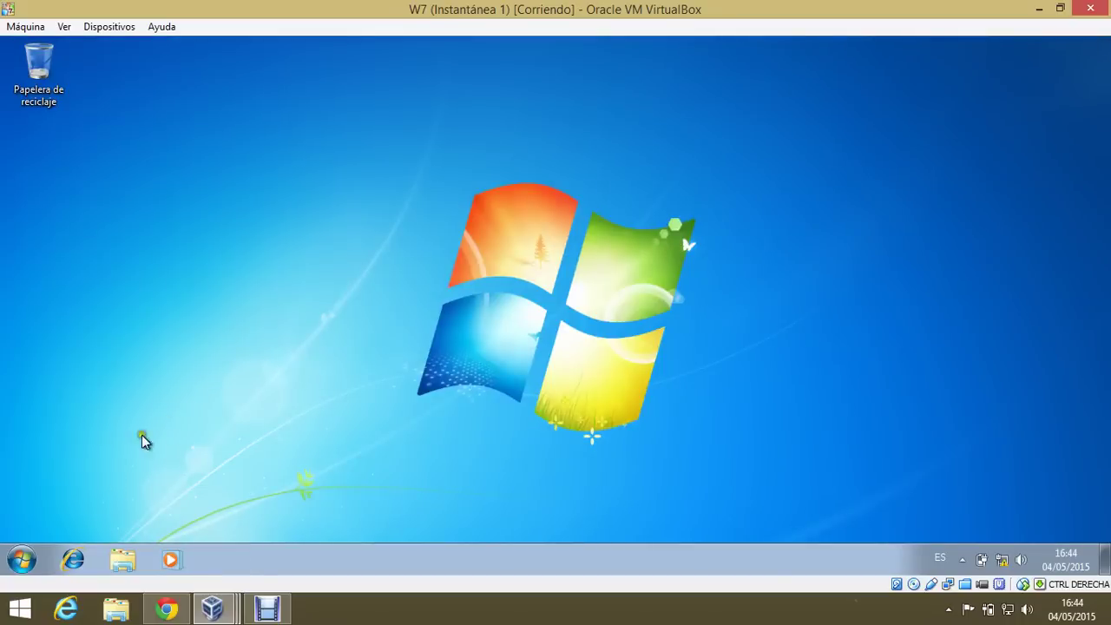
# - Log the current user off the Windows 7 client
pyautogui.click(22, 560)
pyautogui.click(278, 517)
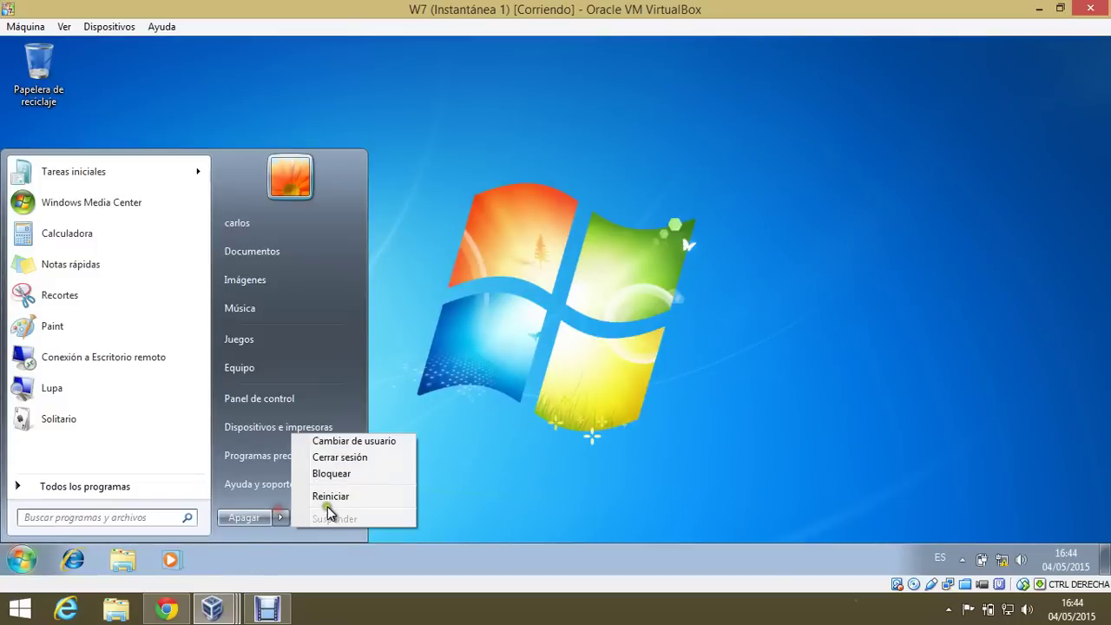
pyautogui.click(343, 458)
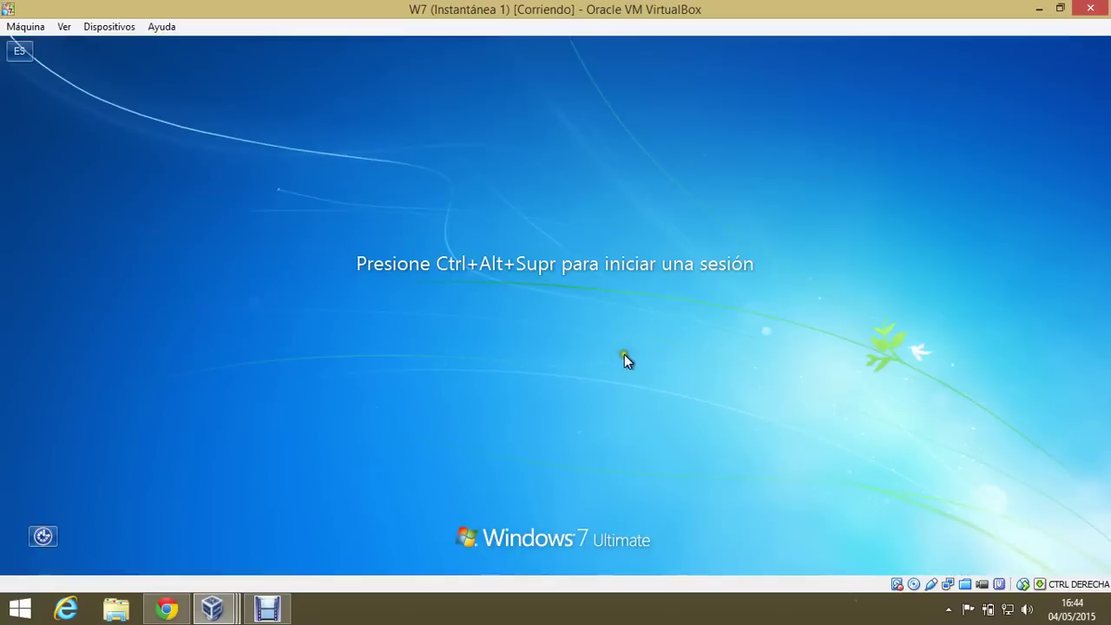
# - Sign in to the jcnet domain as a different user with the conta user's name and account password
pyautogui.hotkey('ctrl', 'alt', 'Delete')
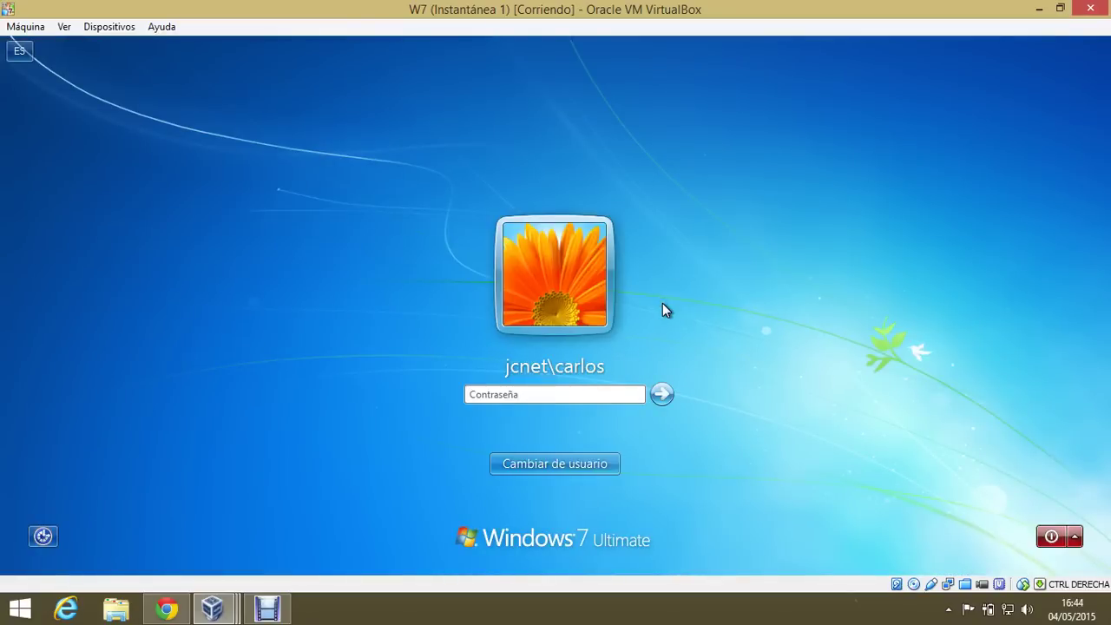
pyautogui.click(585, 467)
pyautogui.click(630, 357)
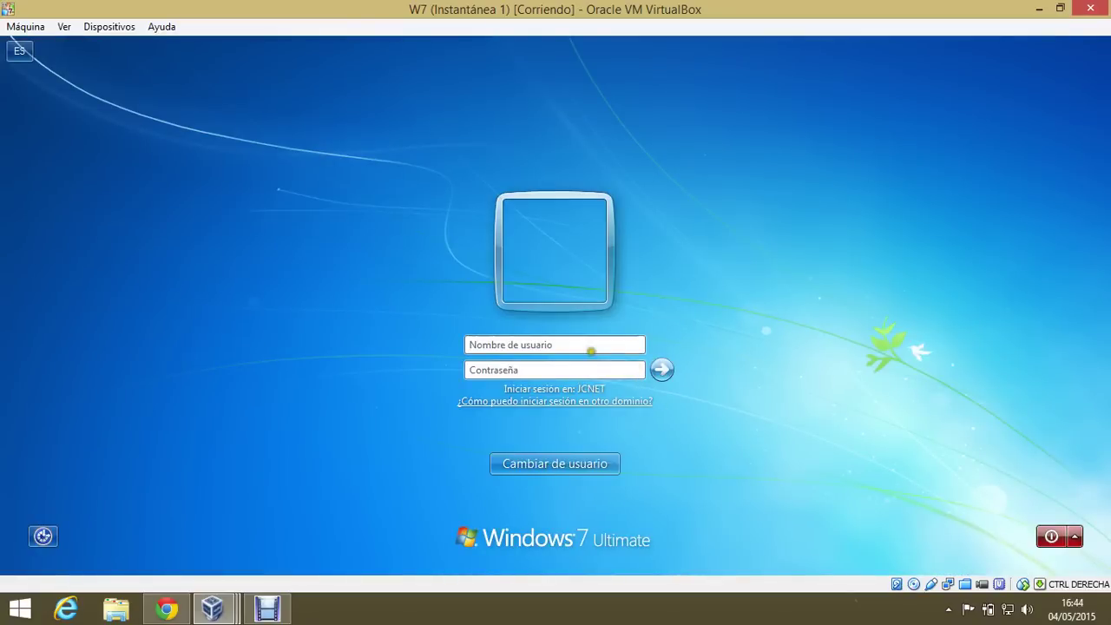
pyautogui.click(591, 347)
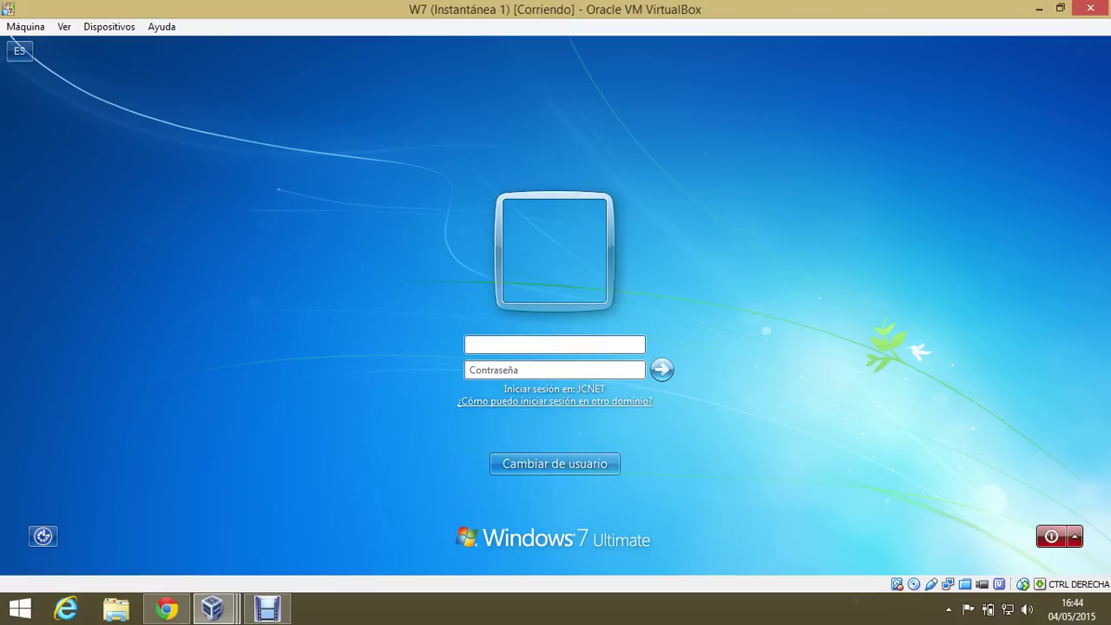
pyautogui.write('jcnet\\juan')
pyautogui.press('Tab')
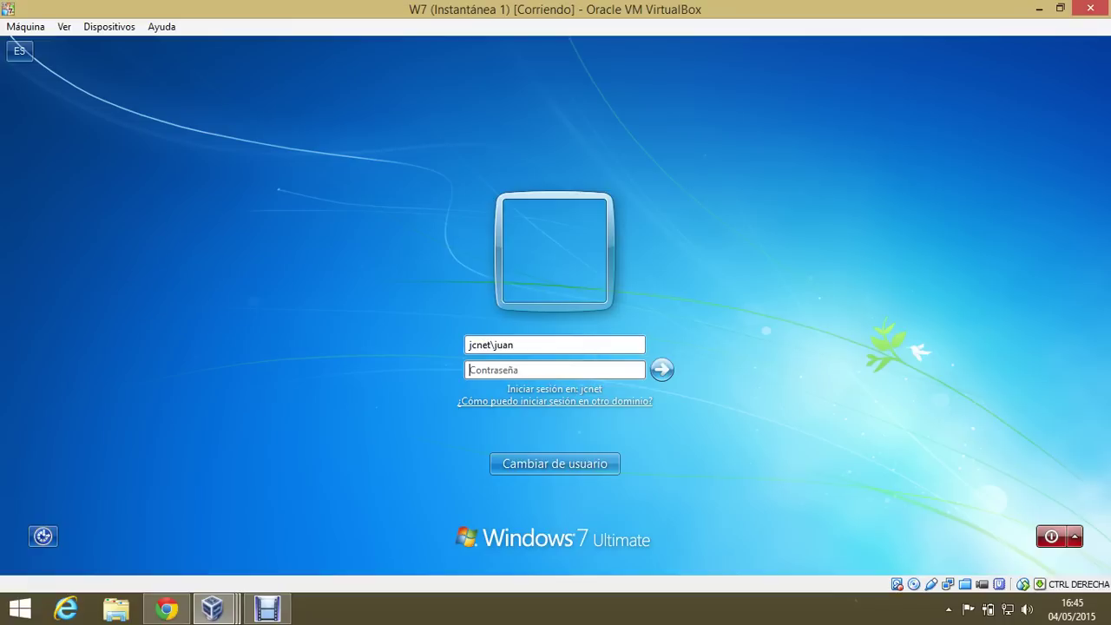
pyautogui.write('•')
pyautogui.press('Return')
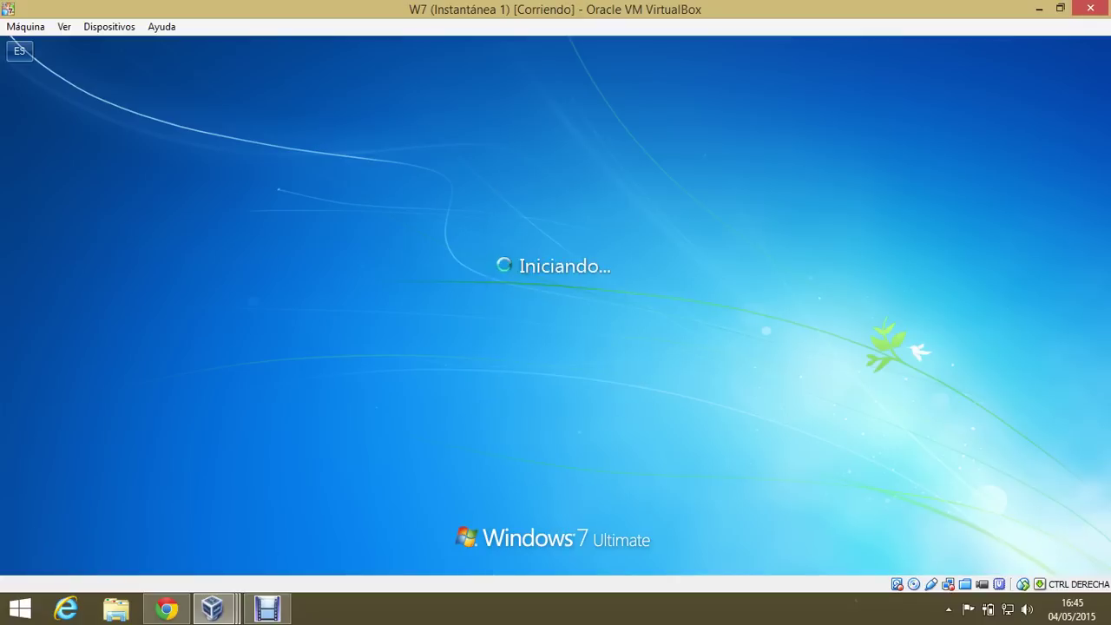